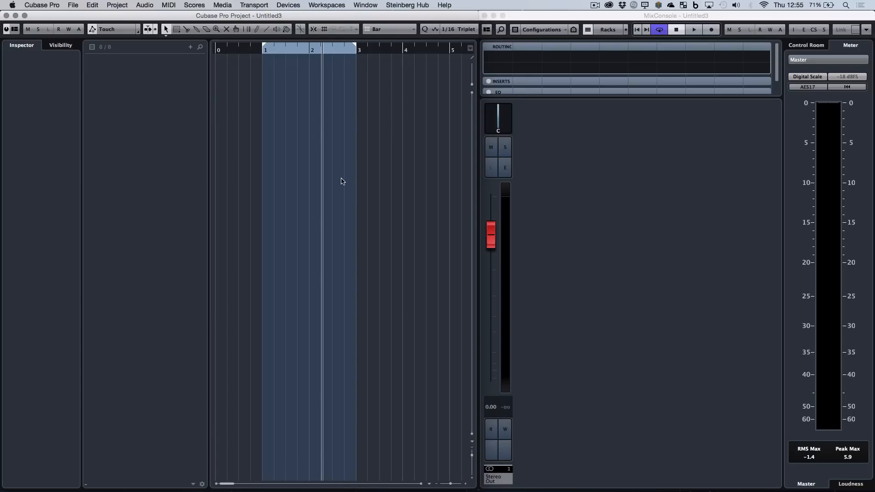
# Add one instrument track with Synplant as its instrument, and close the instrument's editor window.
pyautogui.click(190, 47)
pyautogui.click(228, 69)
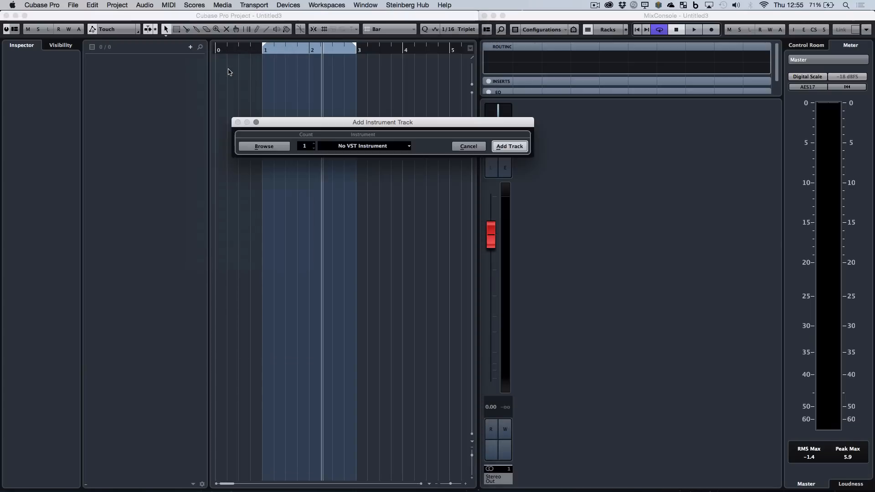
pyautogui.click(409, 146)
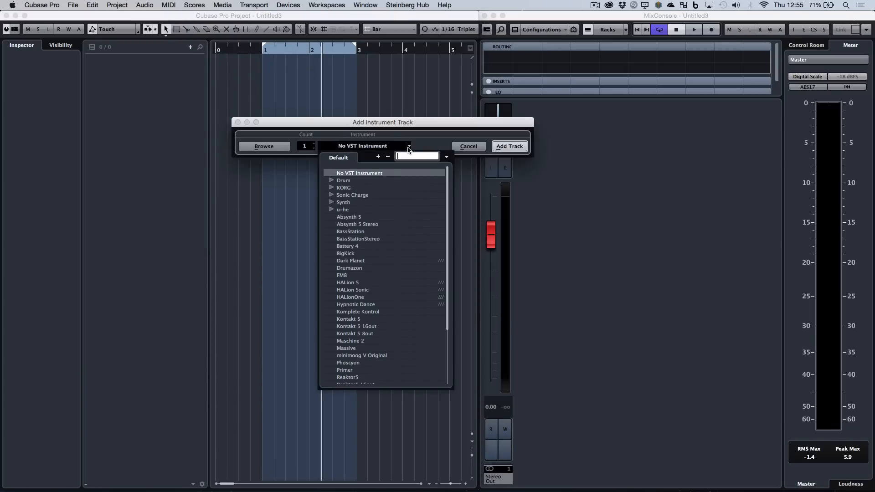
pyautogui.write('syn')
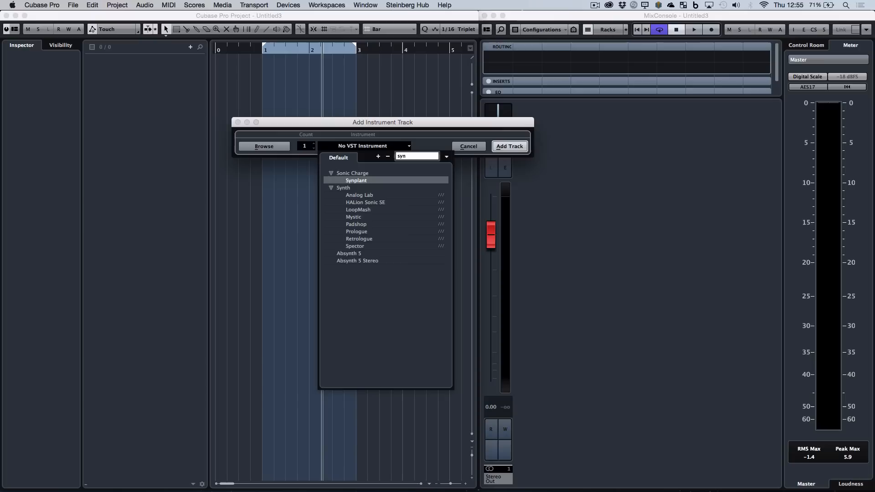
pyautogui.click(359, 181)
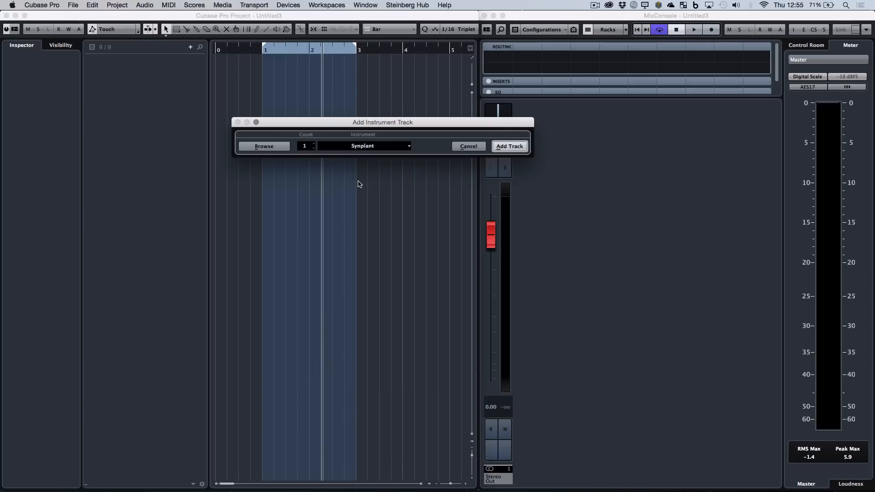
pyautogui.click(509, 146)
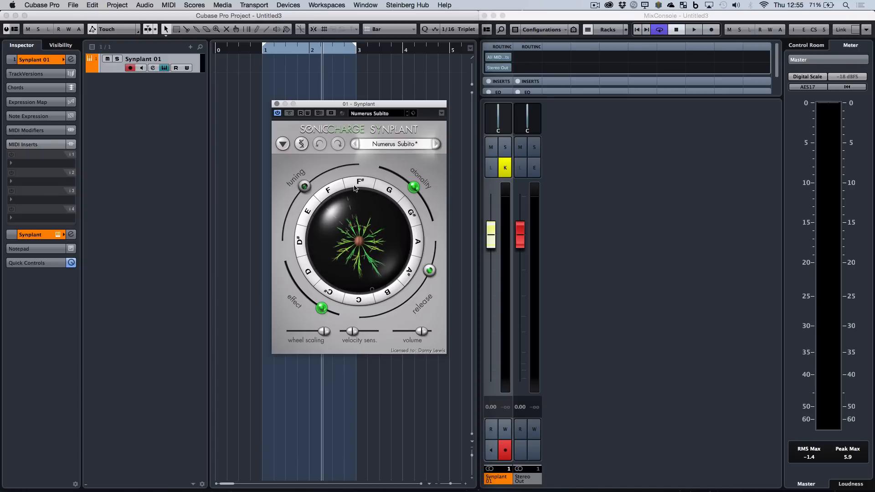
pyautogui.moveTo(430, 244)
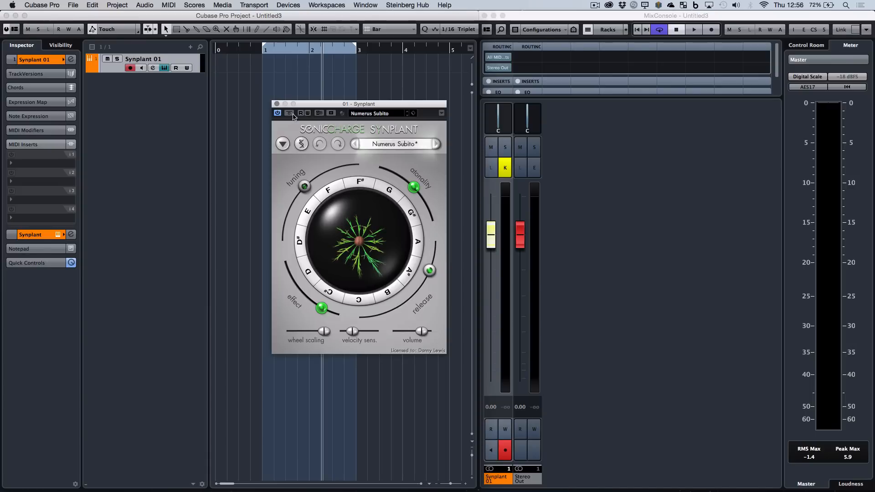
pyautogui.click(276, 104)
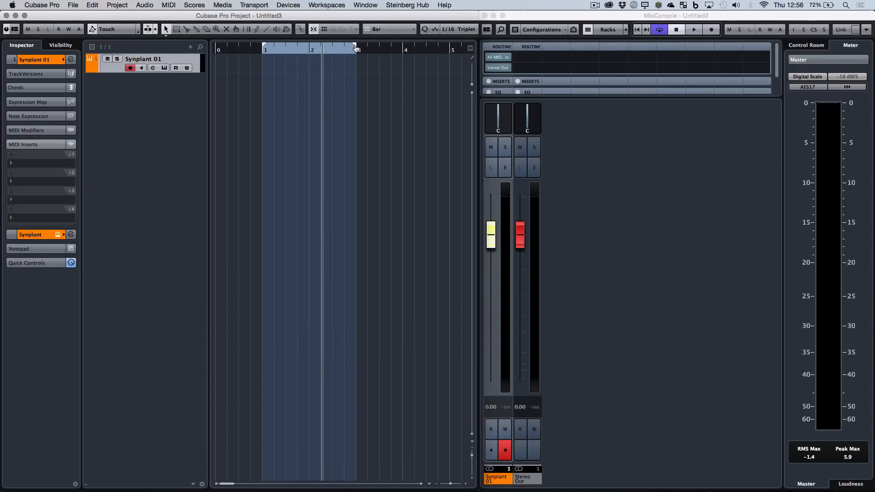
# Shorten the loop range to bar 1 only, create a one-bar MIDI part there on the Synplant track and open it for note editing.
pyautogui.moveTo(355, 45); pyautogui.dragTo(310, 49)
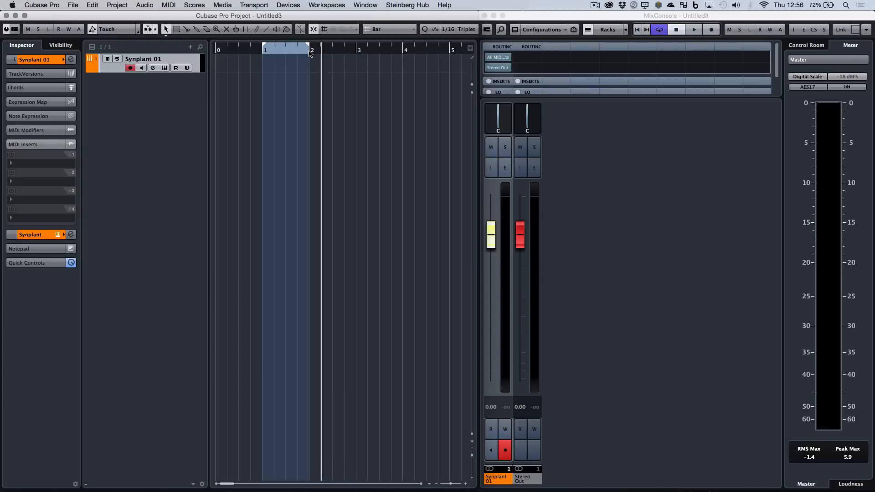
pyautogui.doubleClick(280, 68)
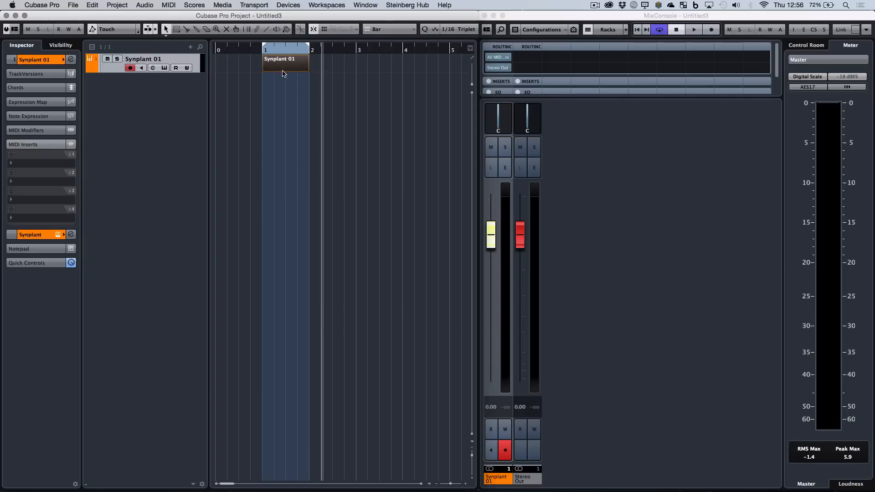
pyautogui.click(281, 69)
pyautogui.doubleClick(280, 70)
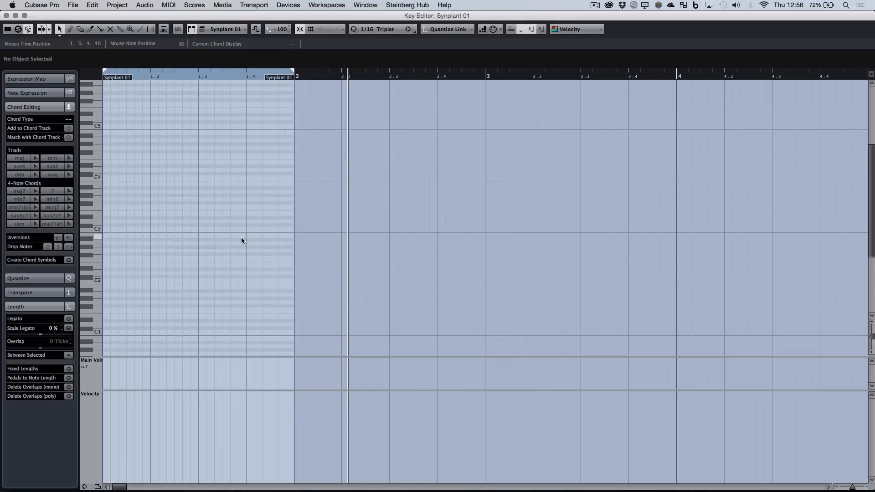
# Draw three notes, C2, F#2 and A#2, each lasting the full bar of the part, and return to the project.
pyautogui.click(71, 30)
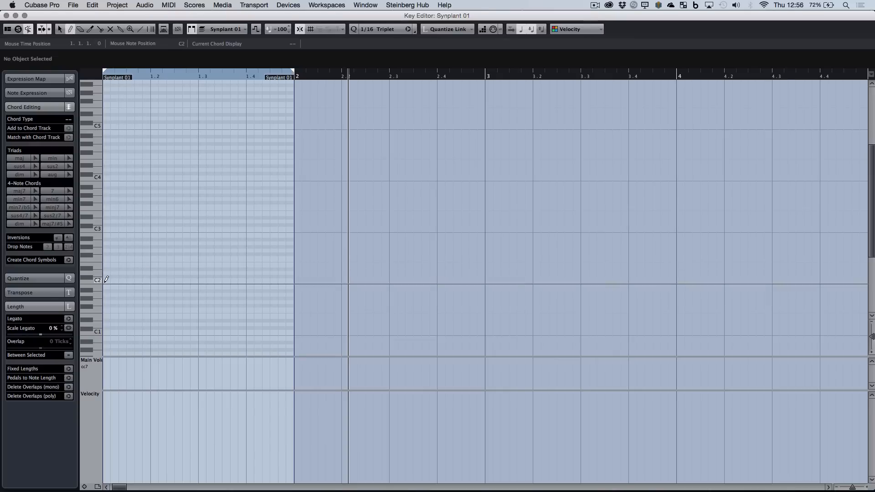
pyautogui.moveTo(106, 280)
pyautogui.mouseDown()
pyautogui.moveTo(307, 264)
pyautogui.moveTo(294, 267)
pyautogui.mouseUp()
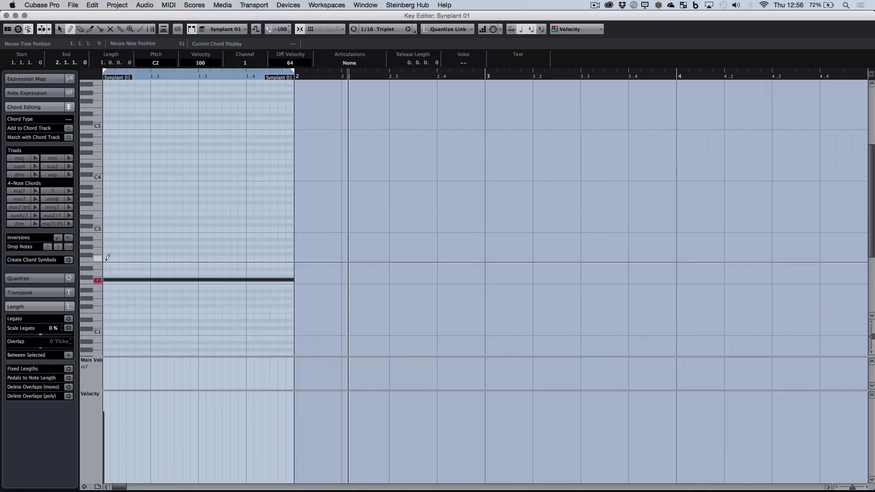
pyautogui.moveTo(108, 254); pyautogui.dragTo(294, 250)
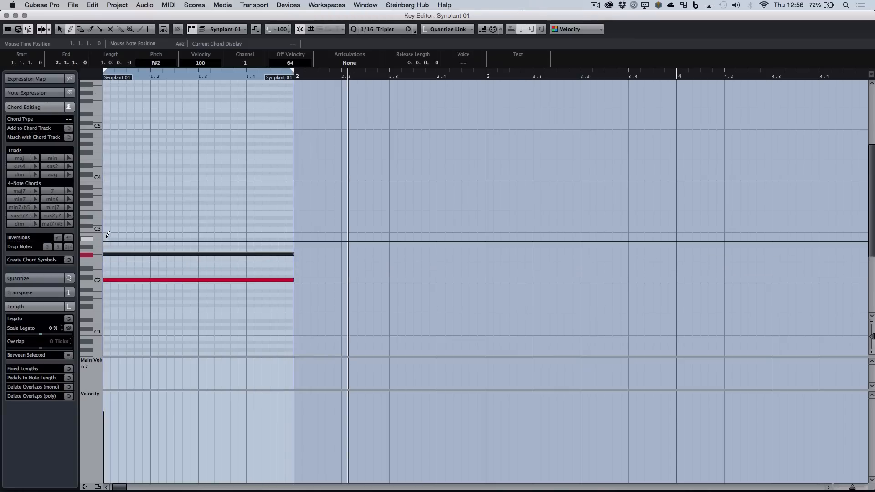
pyautogui.moveTo(105, 234); pyautogui.dragTo(296, 229)
pyautogui.press('Return')
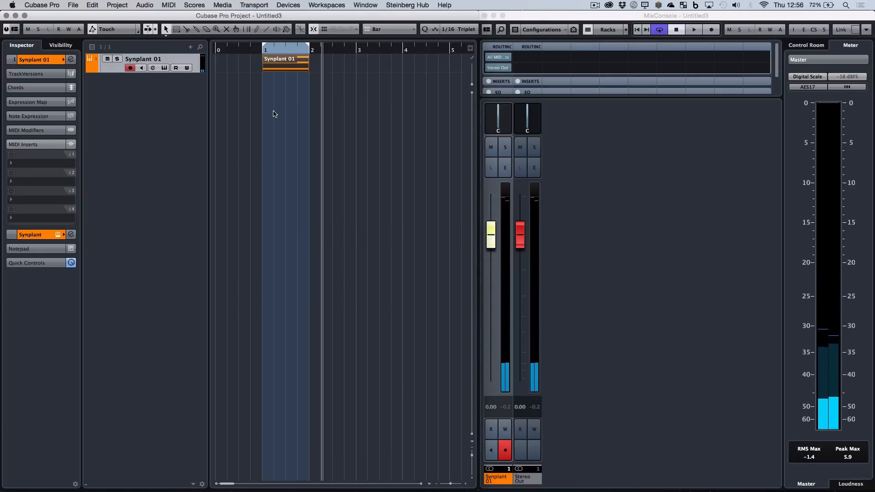
# Play the loop and lower the Synplant channel's fader to -10.8 dB.
pyautogui.press('space')
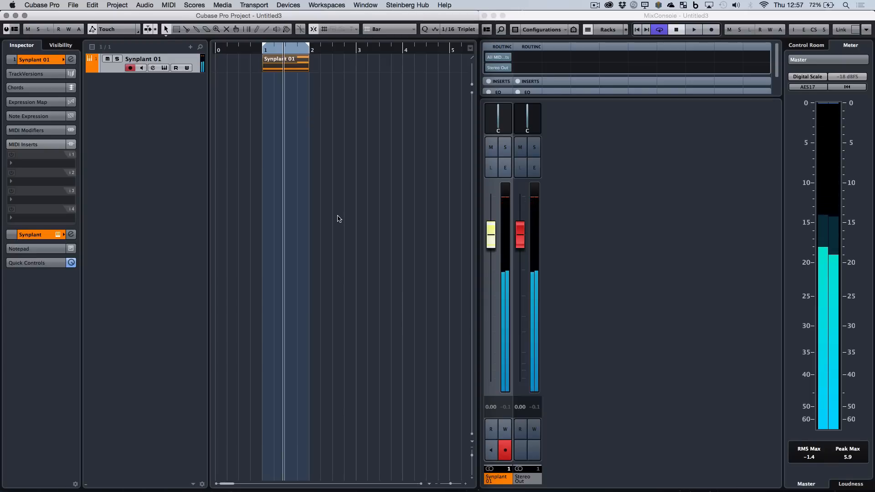
pyautogui.moveTo(491, 234); pyautogui.dragTo(494, 294)
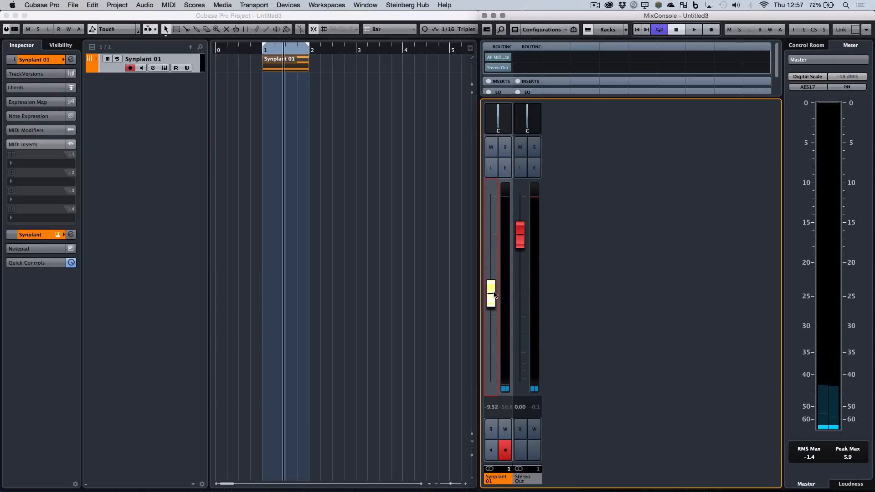
pyautogui.moveTo(494, 294); pyautogui.dragTo(492, 302)
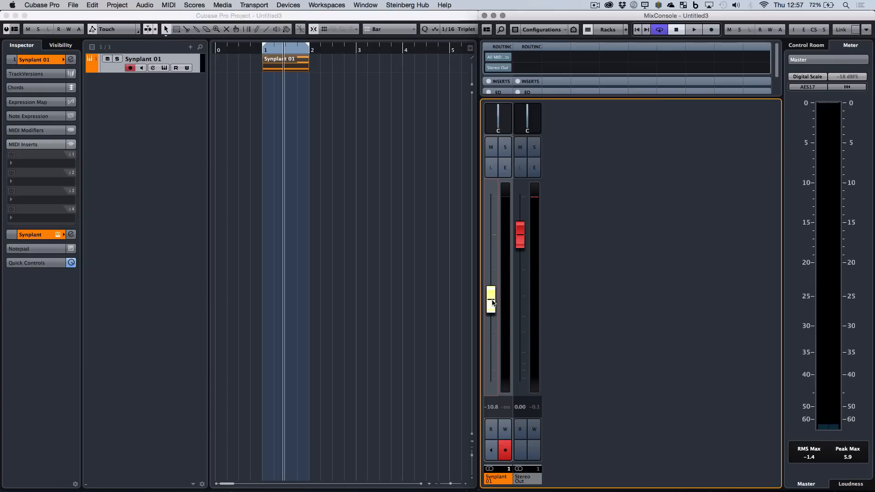
# Load the Arpache 5 effect into the Synplant track's first MIDI insert slot.
pyautogui.click(47, 163)
pyautogui.click(41, 147)
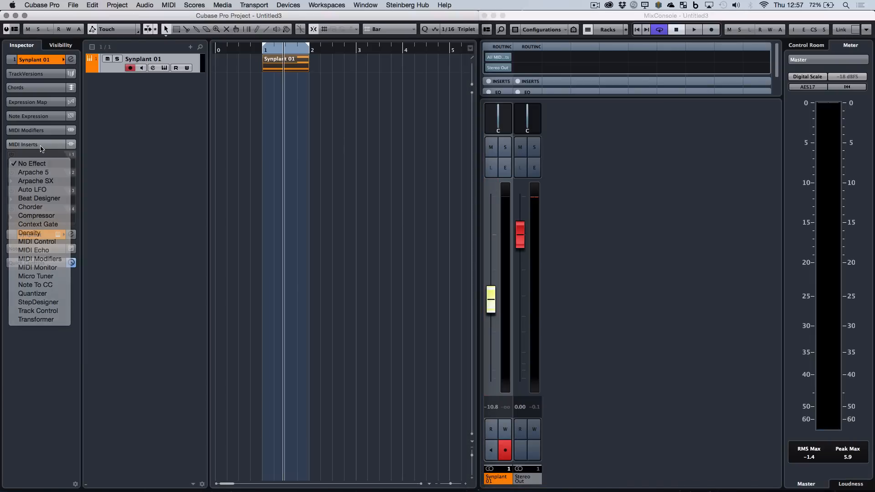
pyautogui.click(42, 146)
pyautogui.click(42, 146)
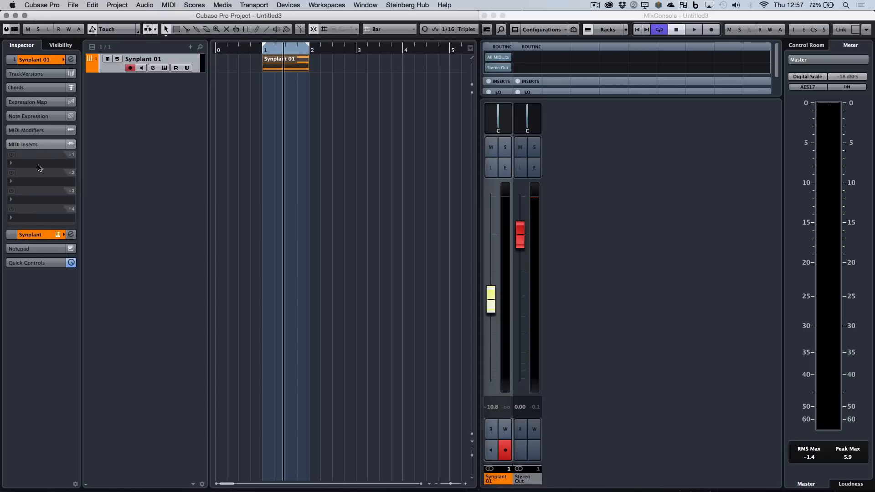
pyautogui.click(38, 168)
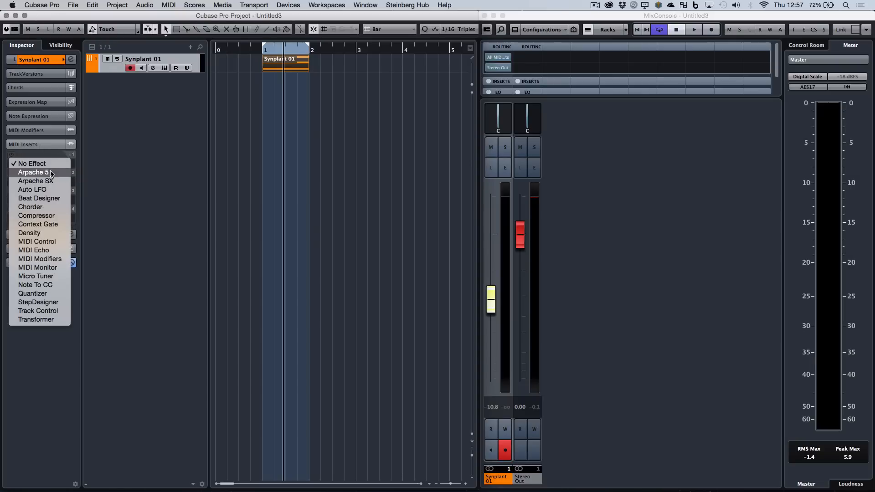
pyautogui.click(53, 173)
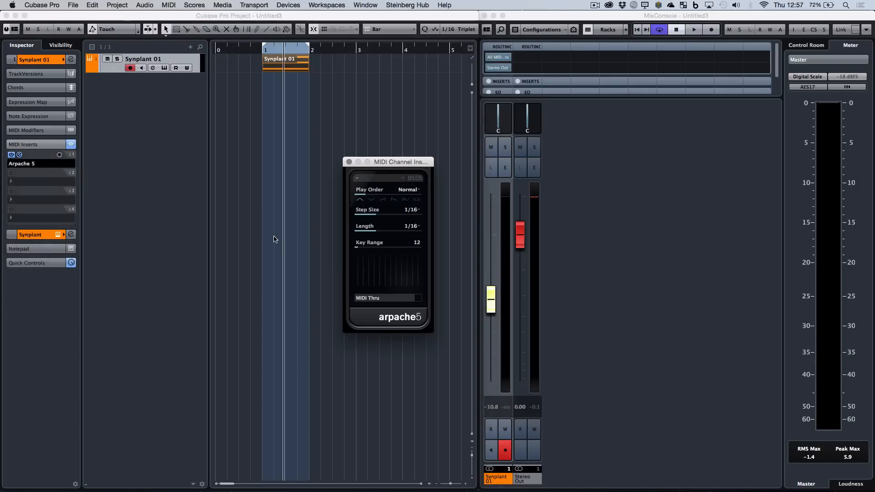
# Set Arpache 5's play order to Up Only and audition the arpeggiated loop.
pyautogui.click(417, 190)
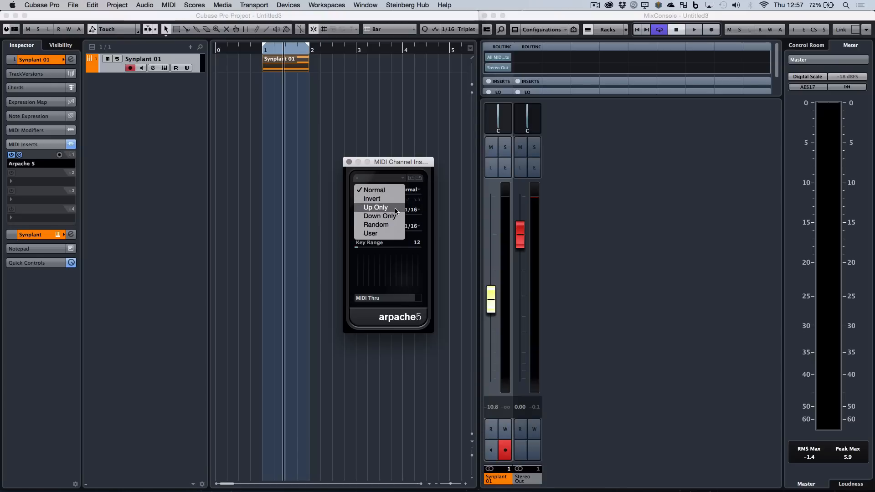
pyautogui.click(378, 208)
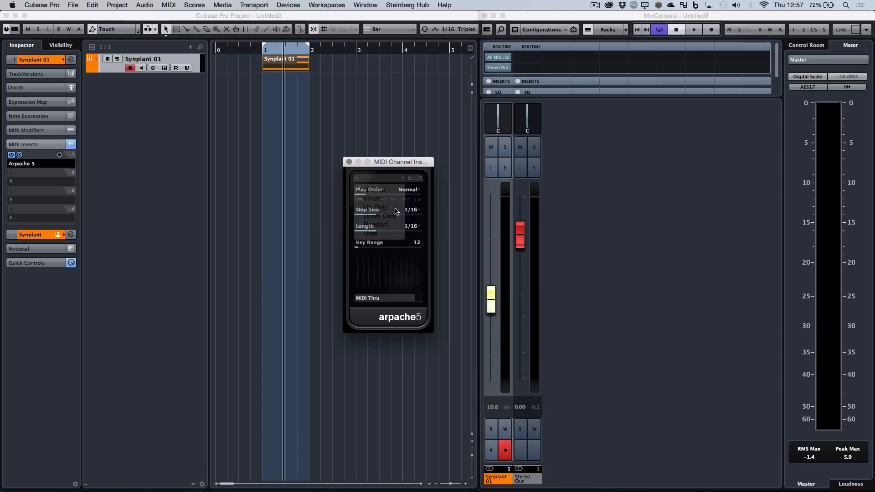
pyautogui.click(260, 50)
pyautogui.press('space')
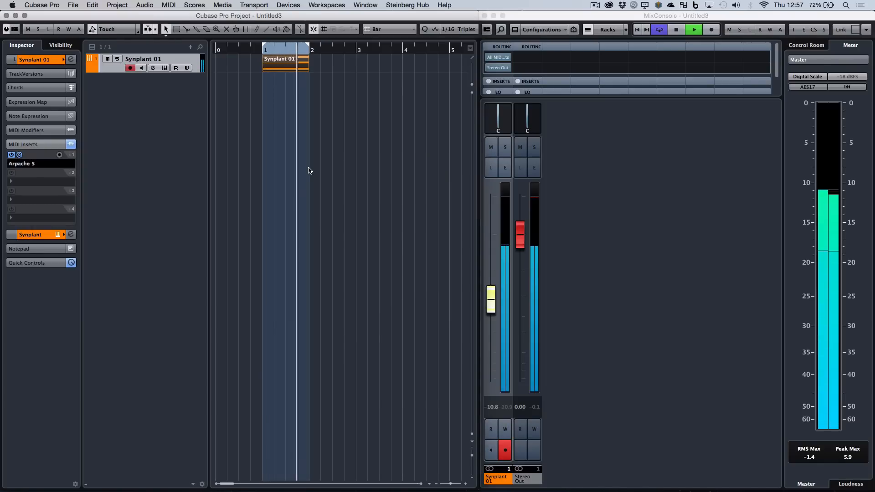
pyautogui.press('space')
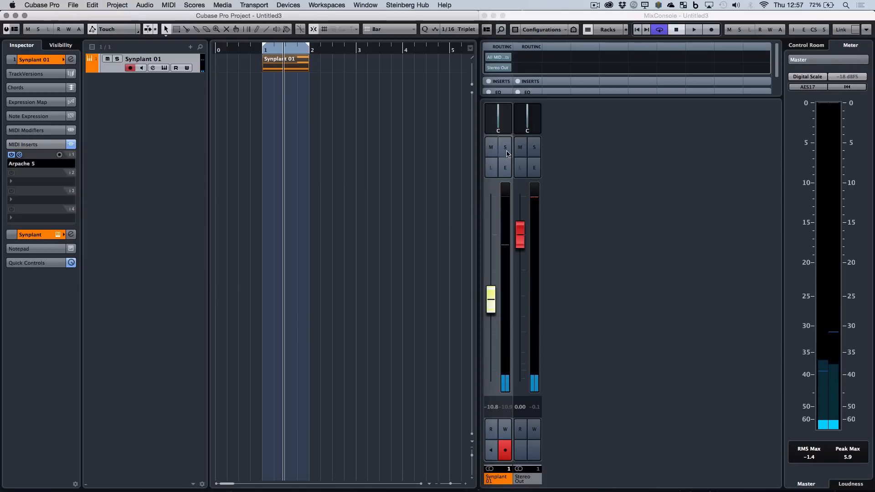
# Open the Synplant channel's settings and its instrument editor, and shorten the release, moving its knob near the lower end of its arc.
pyautogui.click(505, 167)
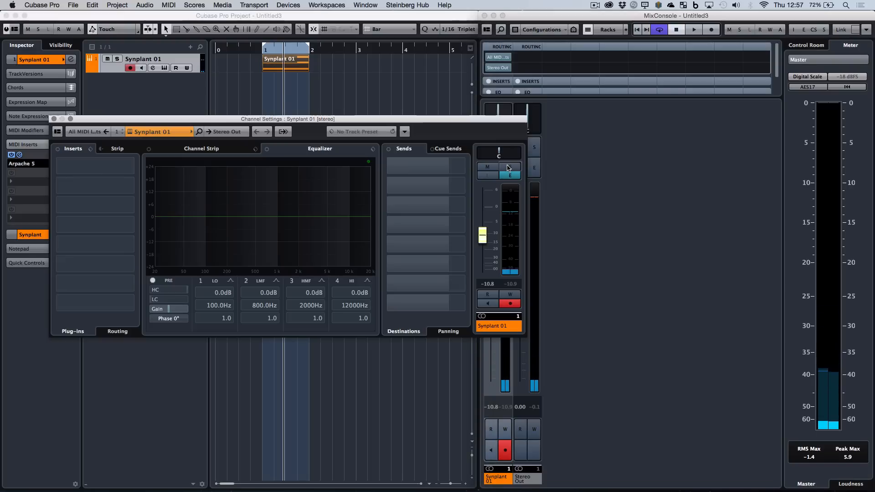
pyautogui.click(130, 132)
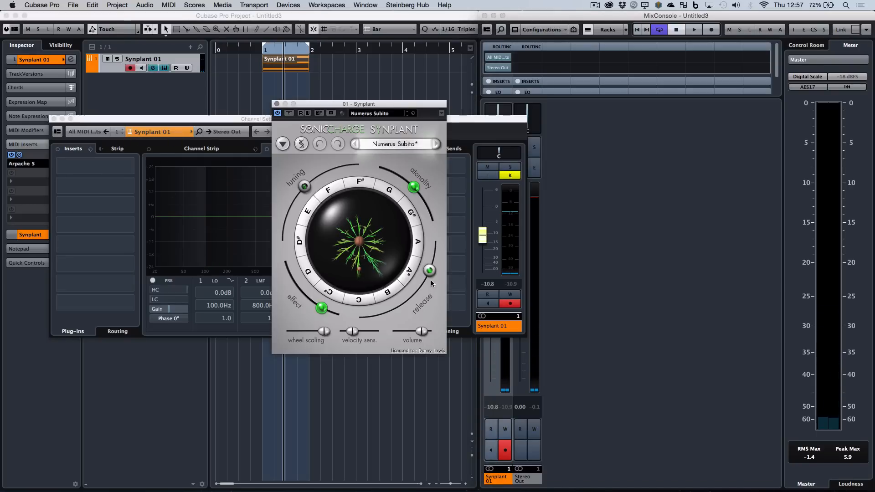
pyautogui.moveTo(430, 279); pyautogui.dragTo(382, 322)
# Enable the Synplant channel's low cut at 46.2 Hz during playback and its high cut at 18306 Hz, and close the channel settings.
pyautogui.press('space')
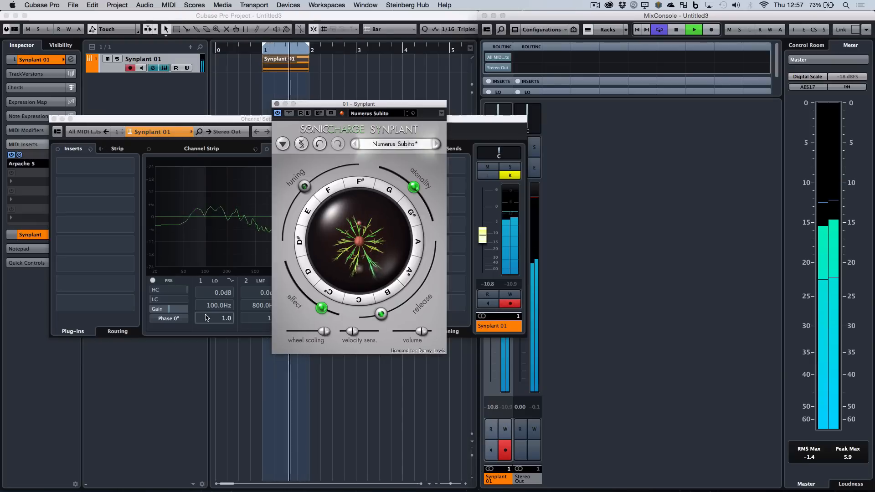
pyautogui.click(150, 300)
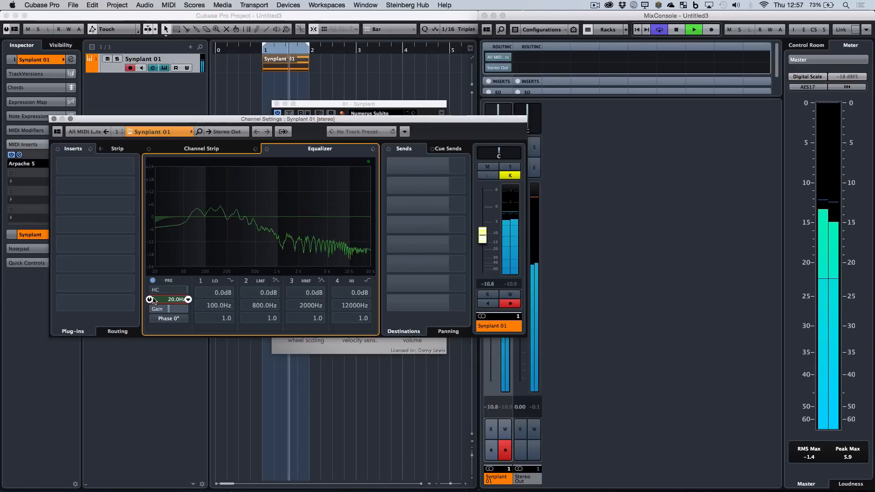
pyautogui.moveTo(169, 286); pyautogui.dragTo(173, 261)
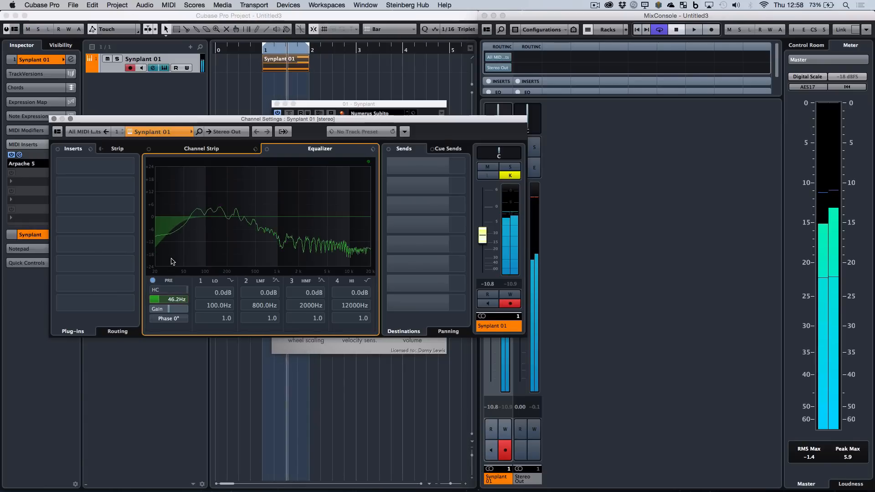
pyautogui.press('space')
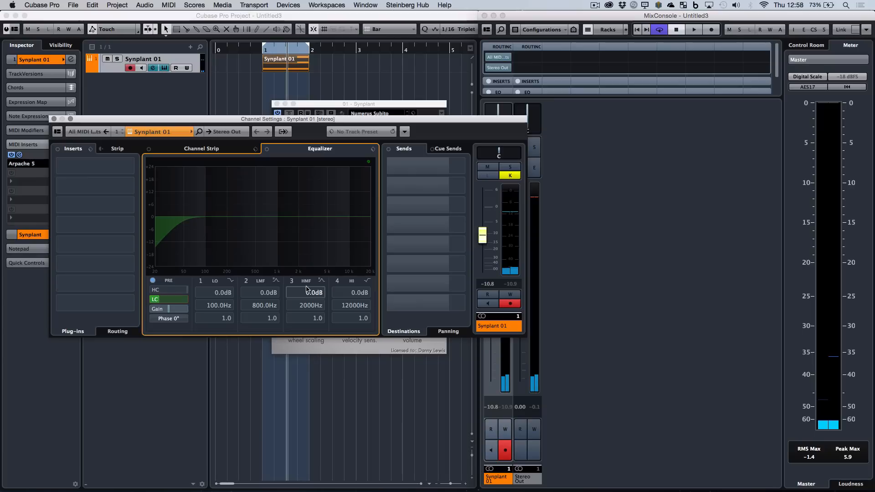
pyautogui.click(150, 290)
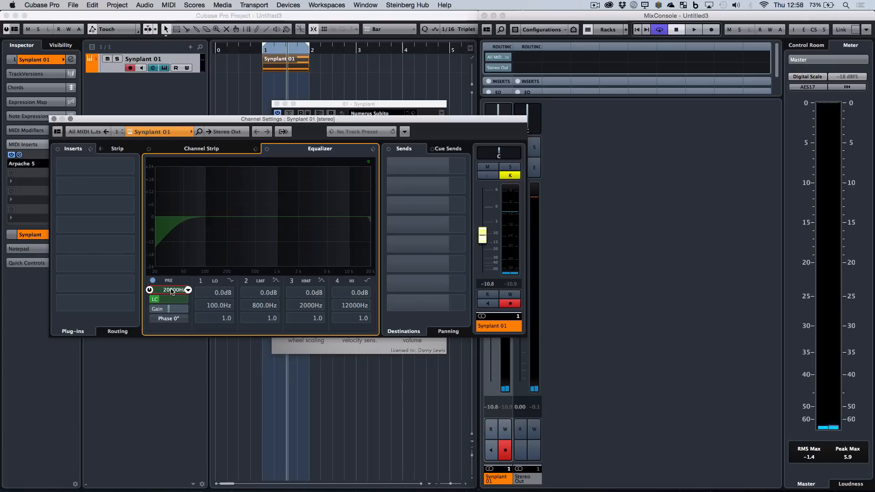
pyautogui.scroll(-1, 169, 293)
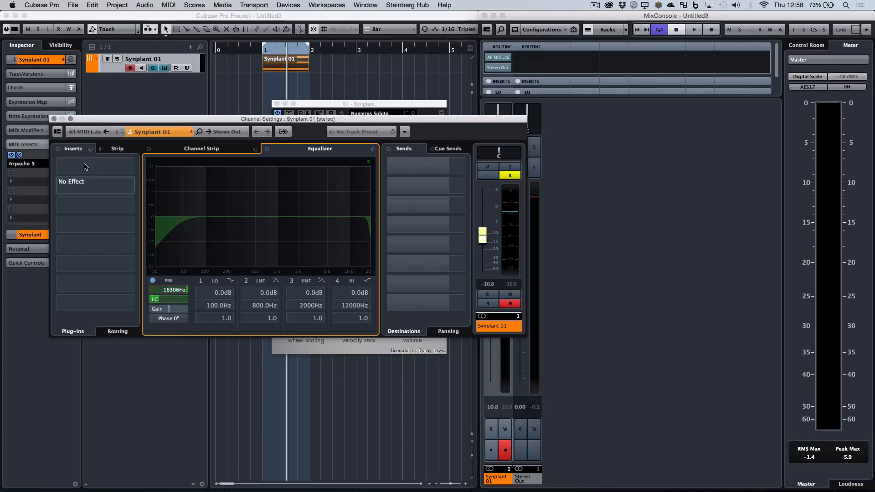
pyautogui.click(54, 118)
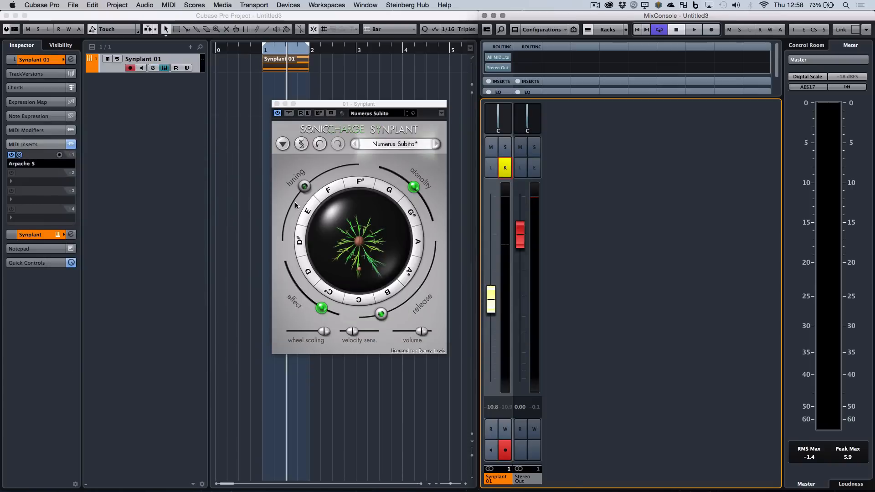
pyautogui.moveTo(295, 203)
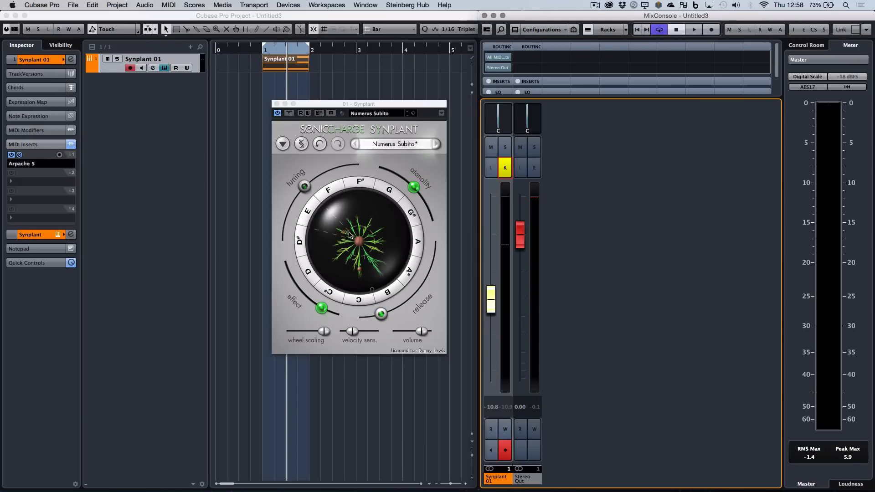
# Close the Synplant editor and duplicate the one-bar Synplant part repeatedly until the copies reach bar 15.
pyautogui.click(276, 104)
pyautogui.press('g')
pyautogui.press('g')
pyautogui.press('g')
pyautogui.press('g')
pyautogui.press('g')
pyautogui.press('g')
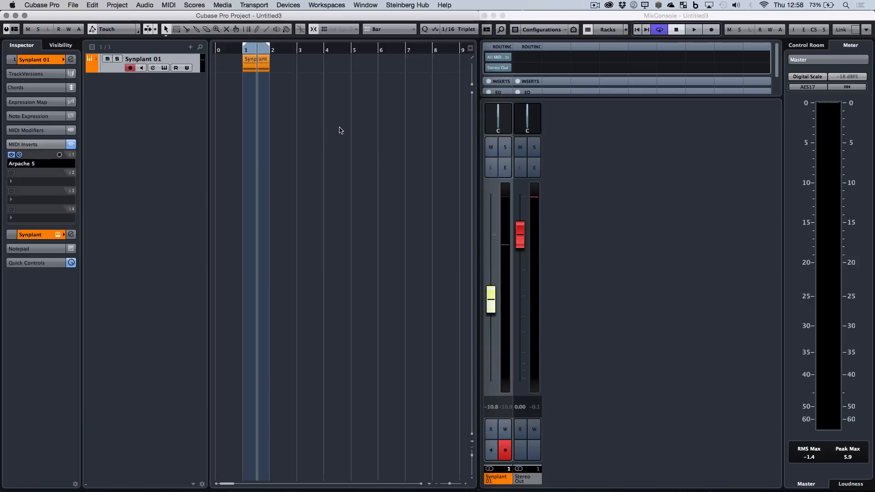
pyautogui.click(237, 65)
pyautogui.press('super+d')
pyautogui.press('super+d')
pyautogui.press('super+d')
pyautogui.press('super+d')
pyautogui.press('super+d')
pyautogui.press('super+d')
pyautogui.press('super+d')
pyautogui.press('super+d')
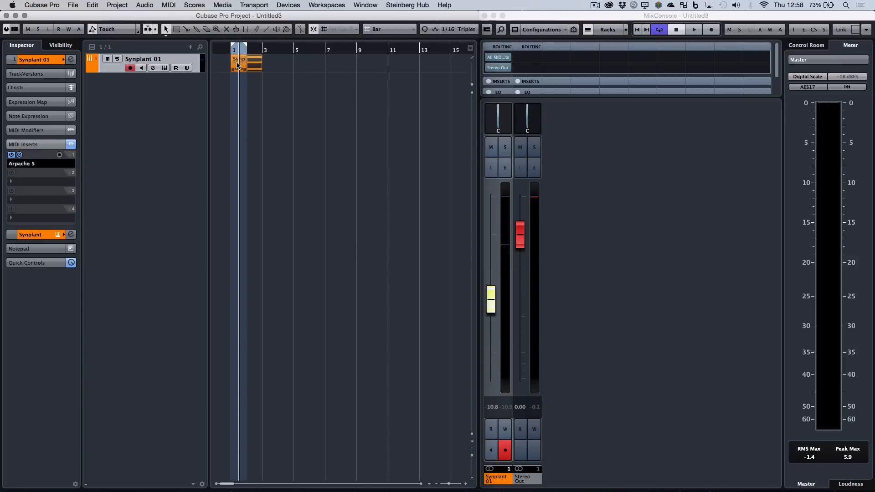
pyautogui.press('super+d')
pyautogui.press('super+d')
pyautogui.press('super+d')
pyautogui.press('super+d')
pyautogui.press('super+d')
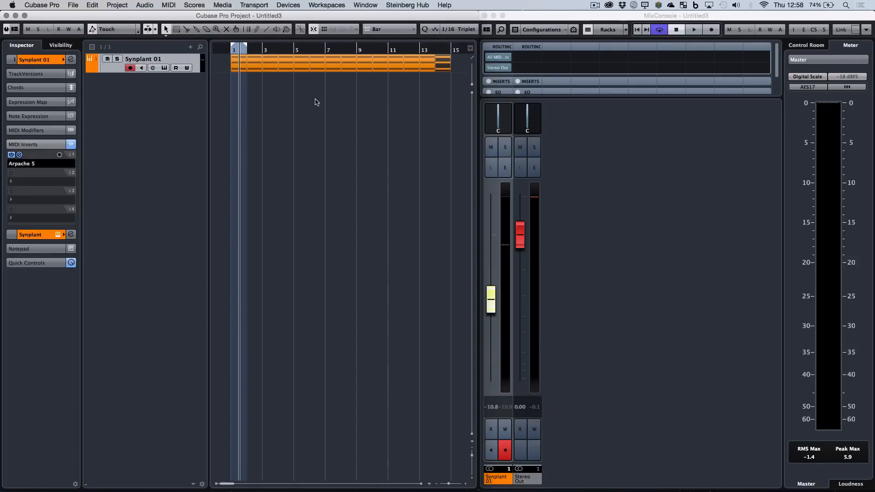
# Extend the cycle range to bar 15, and duplicate all the Synplant parts twice so they run to bar 57.
pyautogui.press('g')
pyautogui.press('g')
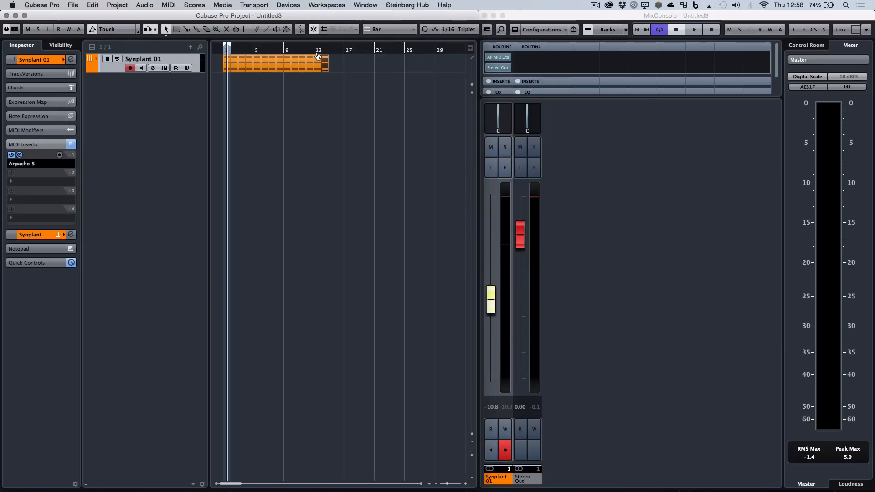
pyautogui.moveTo(229, 49); pyautogui.dragTo(327, 53)
pyautogui.press('super+a')
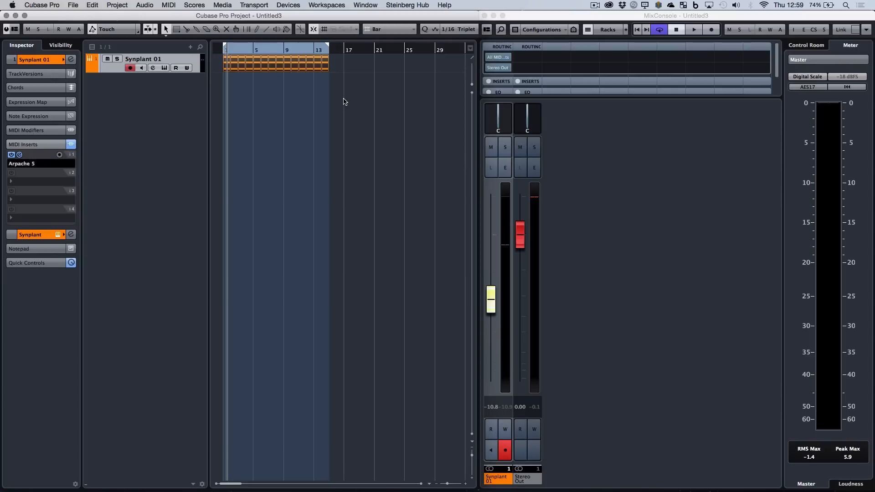
pyautogui.press('super+d')
pyautogui.press('super+a')
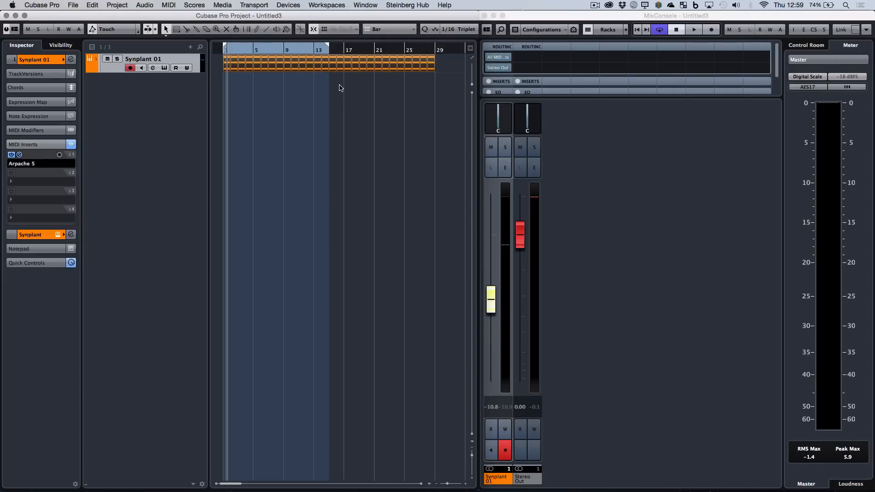
pyautogui.press('super+d')
# Duplicate all the Synplant parts once more up to bar 113, and extend the cycle range to bar 129.
pyautogui.press('g')
pyautogui.press('g')
pyautogui.press('g')
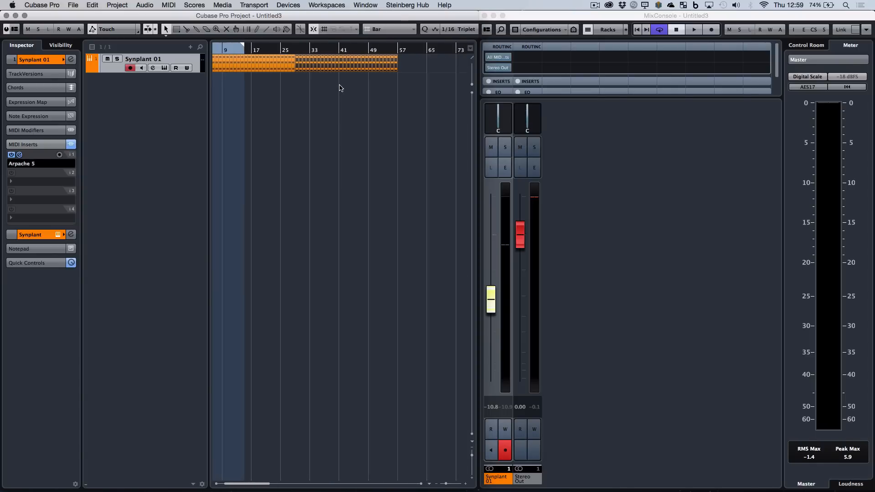
pyautogui.press('g')
pyautogui.moveTo(252, 47); pyautogui.dragTo(461, 47)
pyautogui.moveTo(377, 86); pyautogui.dragTo(222, 62)
pyautogui.press('super+d')
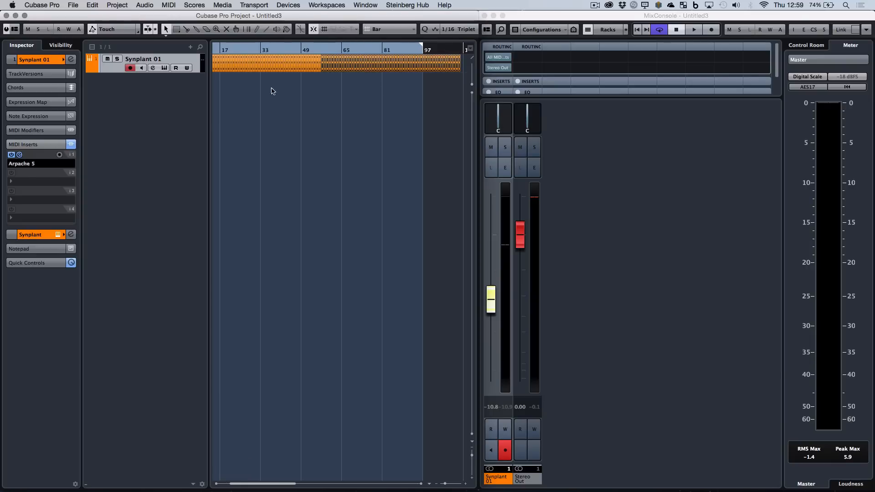
pyautogui.press('g')
pyautogui.press('g')
pyautogui.press('g')
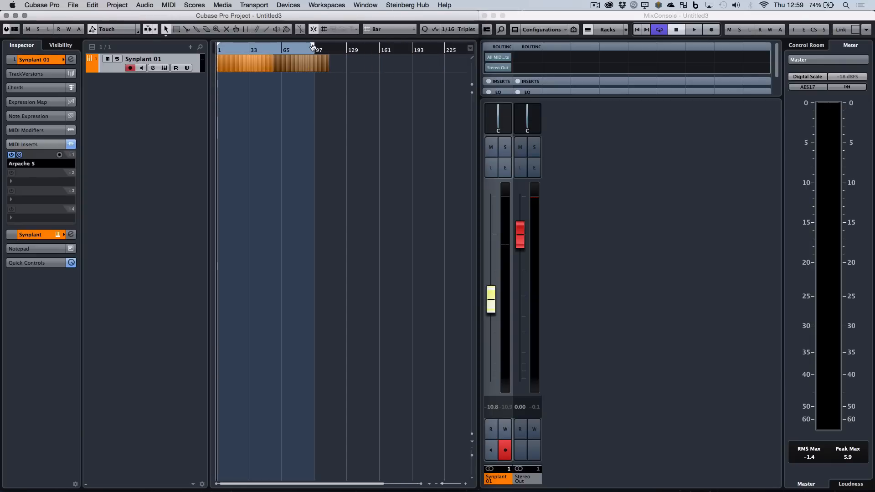
pyautogui.moveTo(313, 46); pyautogui.dragTo(347, 47)
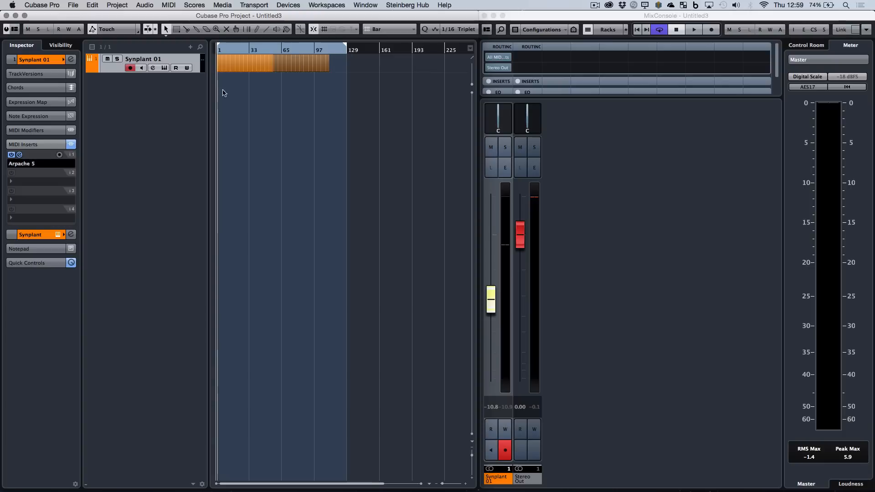
# Add a ruler track above the Synplant track and set its display format to Seconds.
pyautogui.click(190, 46)
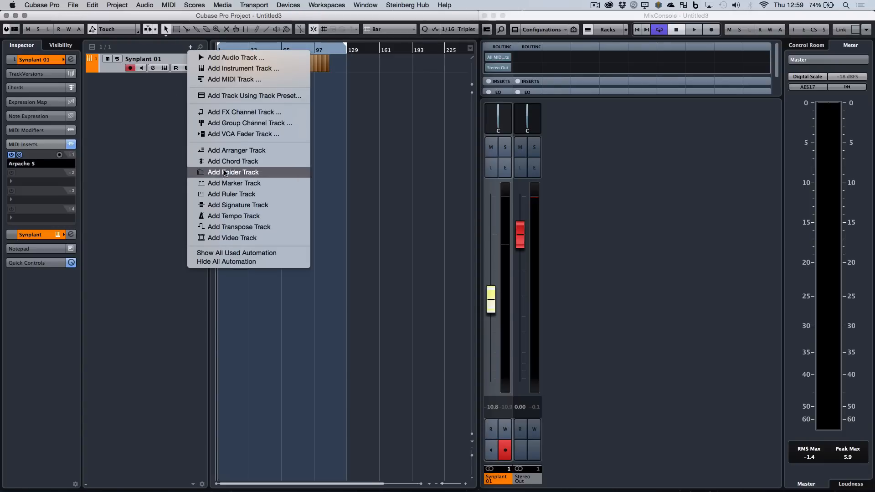
pyautogui.click(223, 194)
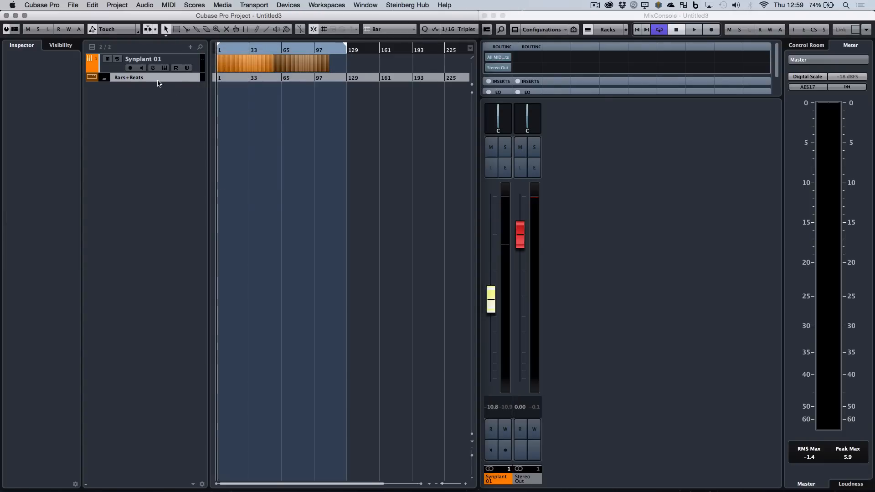
pyautogui.moveTo(158, 82); pyautogui.dragTo(155, 61)
pyautogui.click(132, 59)
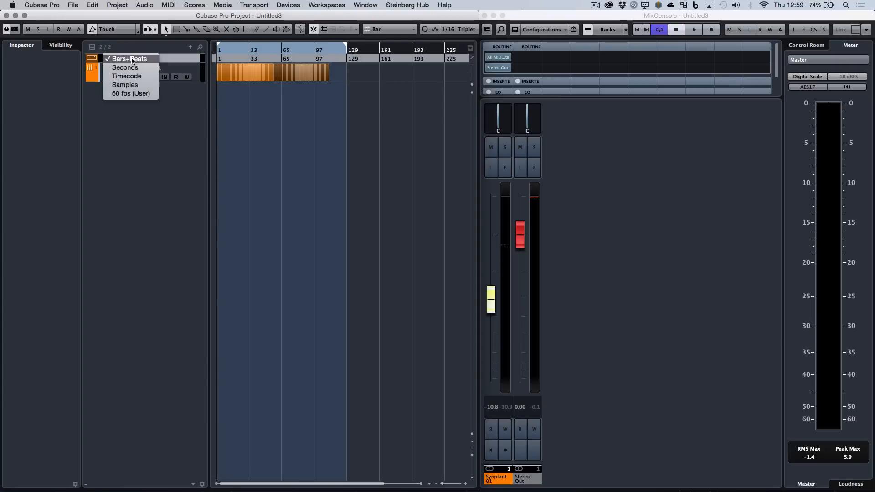
pyautogui.click(127, 67)
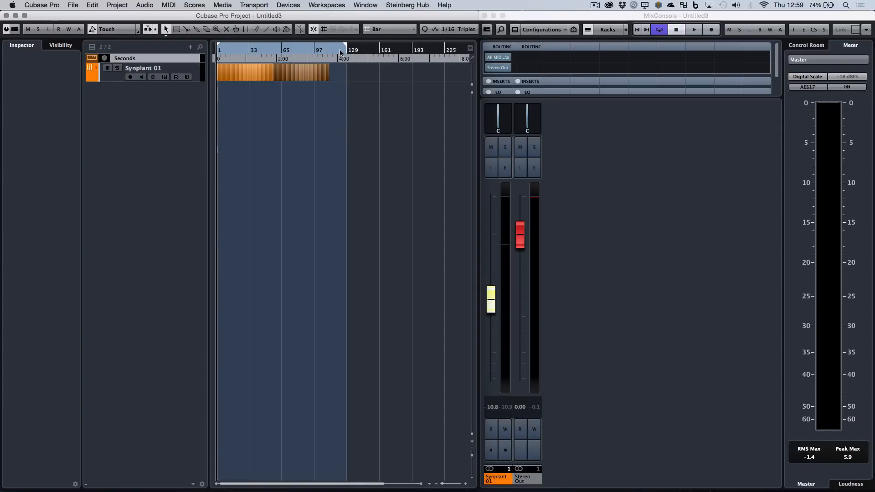
# Duplicate the whole row of Synplant parts to fill the track up to bar 225, and end the cycle range at bar 225.
pyautogui.moveTo(345, 48); pyautogui.dragTo(458, 48)
pyautogui.click(320, 105)
pyautogui.moveTo(337, 99); pyautogui.dragTo(212, 74)
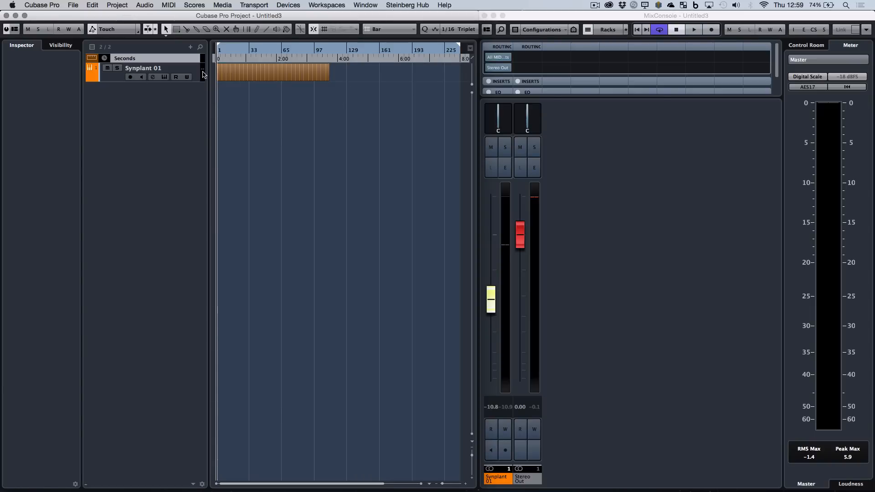
pyautogui.press('super+d')
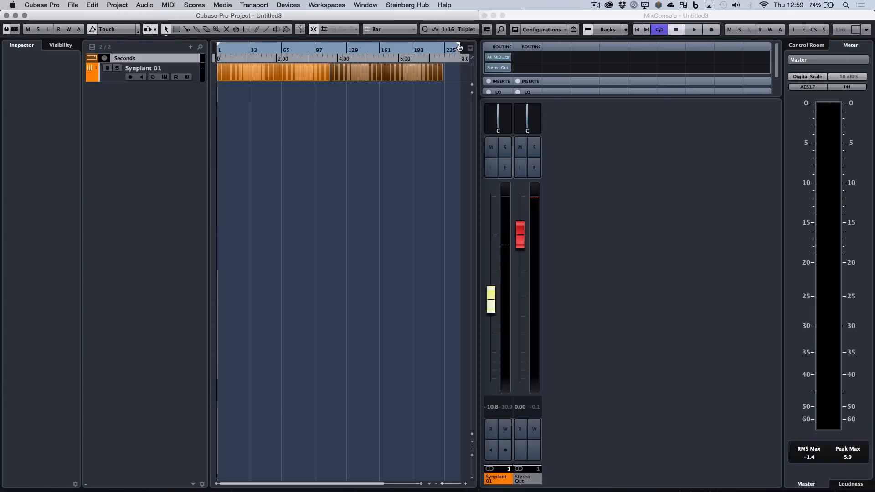
pyautogui.moveTo(460, 47); pyautogui.dragTo(445, 48)
pyautogui.click(406, 135)
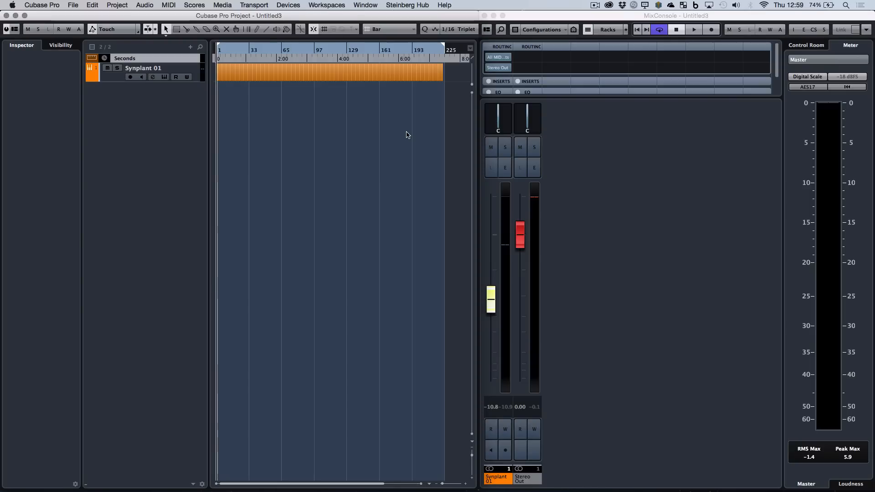
# Add one stereo group channel named Record.
pyautogui.rightClick(623, 235)
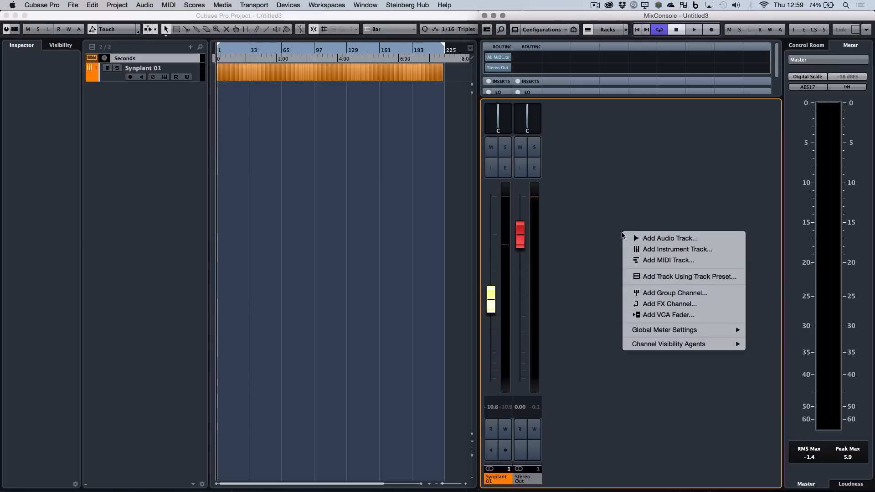
pyautogui.click(660, 293)
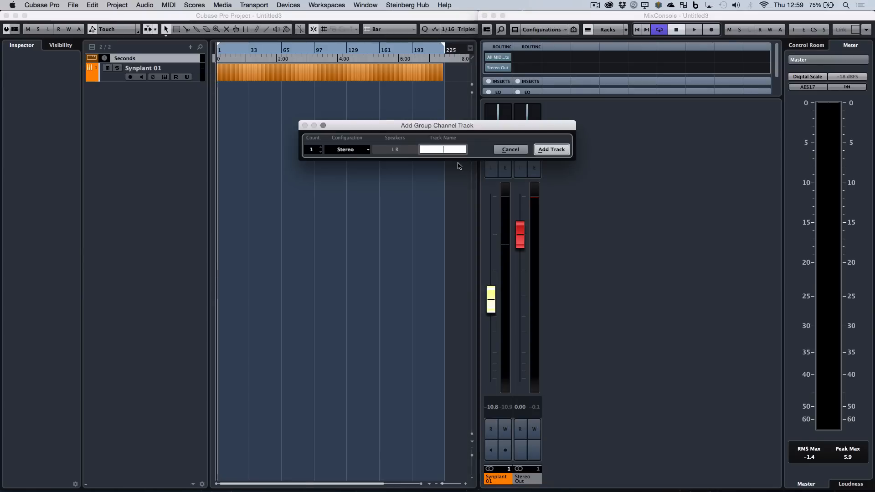
pyautogui.write('Re')
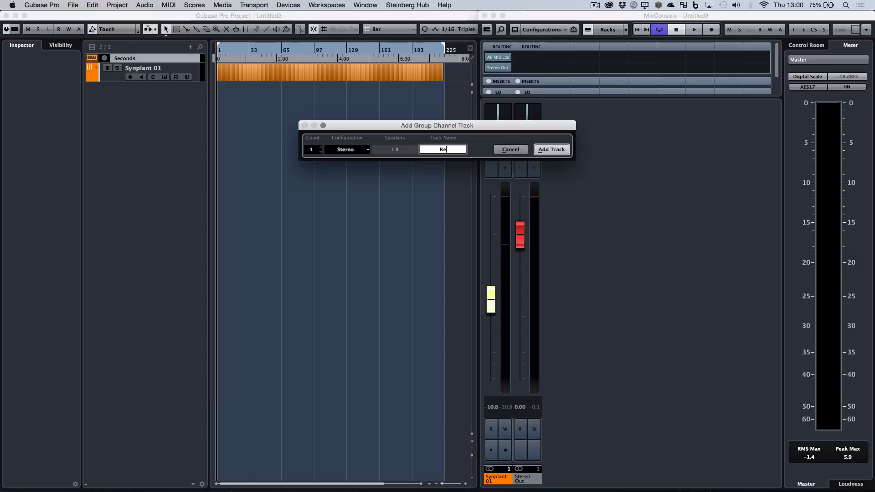
pyautogui.write('cord')
pyautogui.click(557, 149)
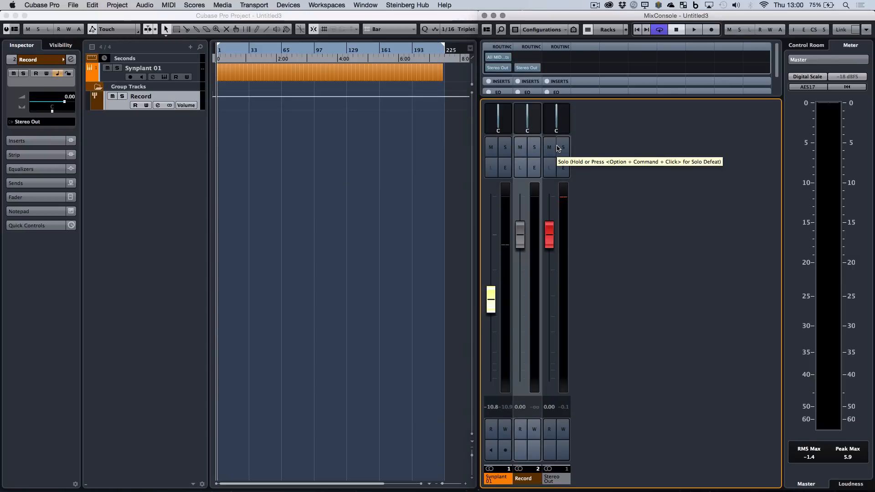
# Activate a send at 0.00 from the Synplant channel to the Record group, and set the Record group's output to No Bus.
pyautogui.click(504, 169)
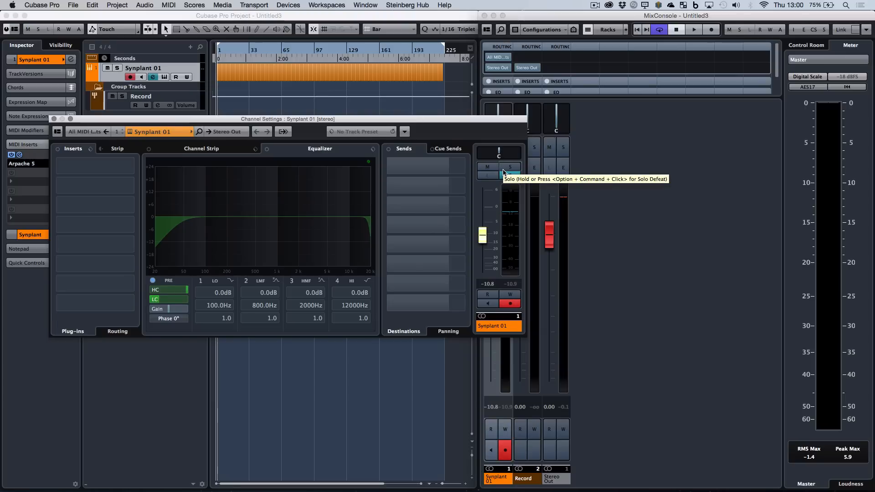
pyautogui.click(464, 165)
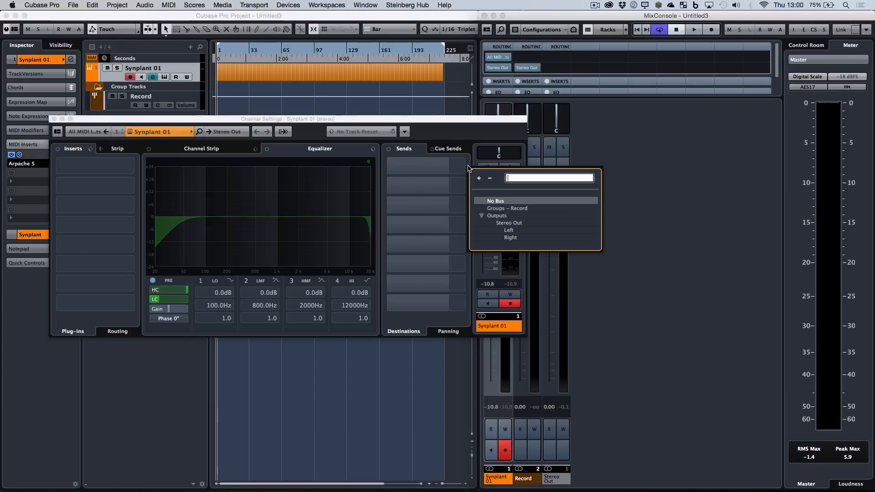
pyautogui.click(510, 208)
pyautogui.click(403, 167)
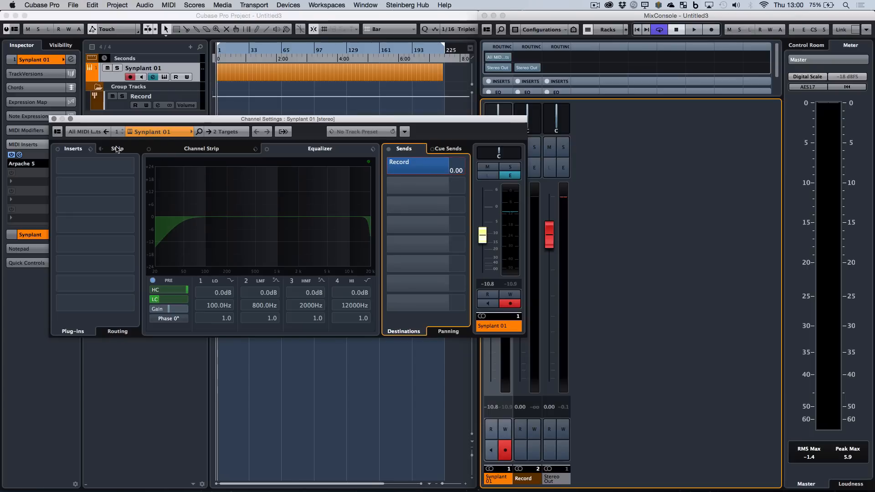
pyautogui.click(54, 119)
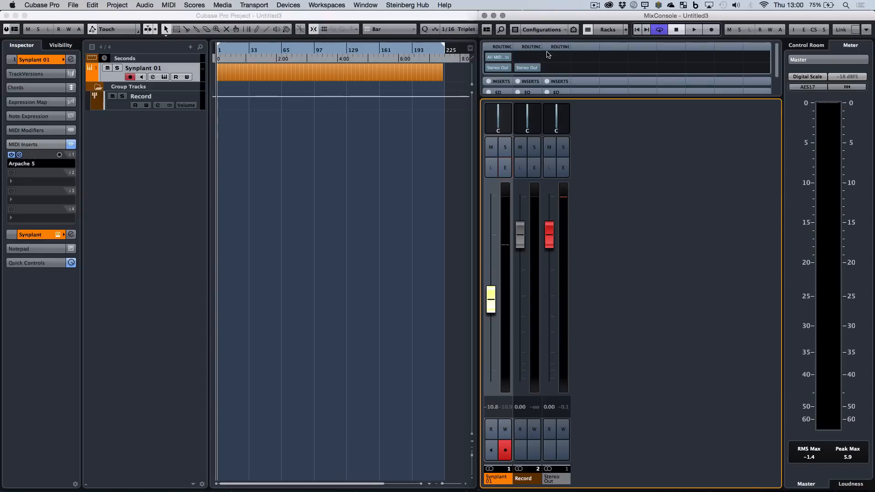
pyautogui.click(540, 68)
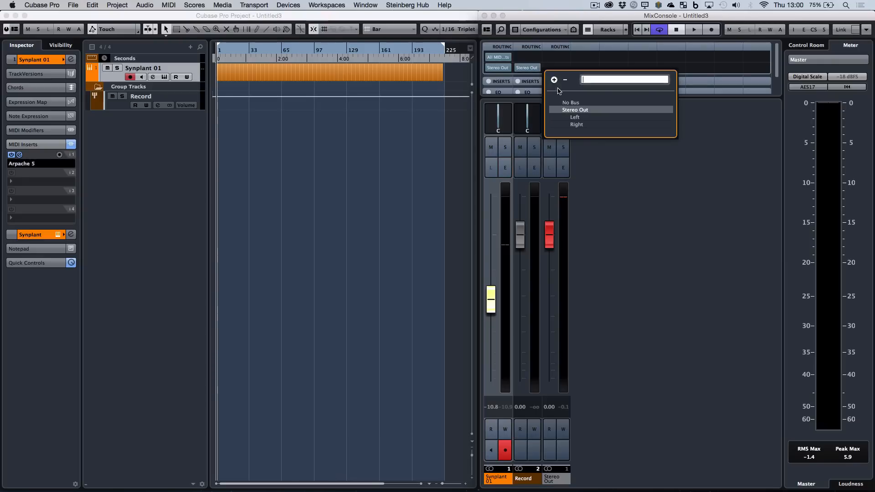
pyautogui.click(566, 102)
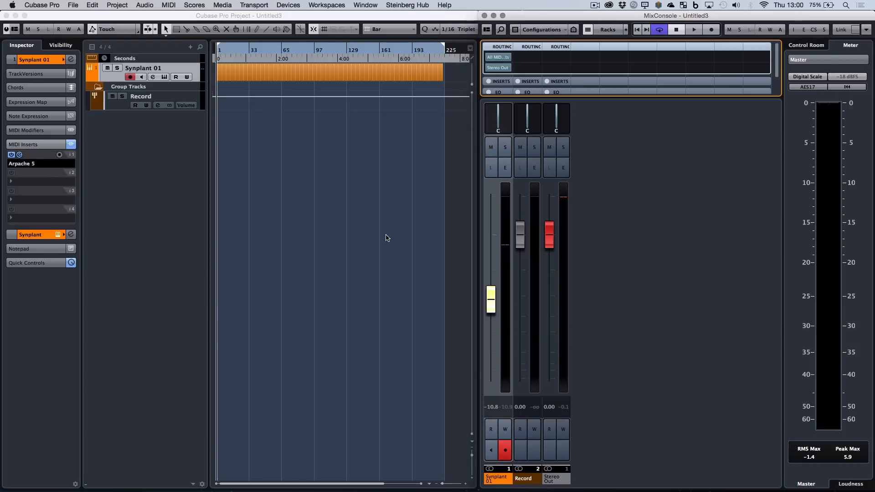
# Add one stereo audio track named Recorded.
pyautogui.click(190, 47)
pyautogui.click(215, 59)
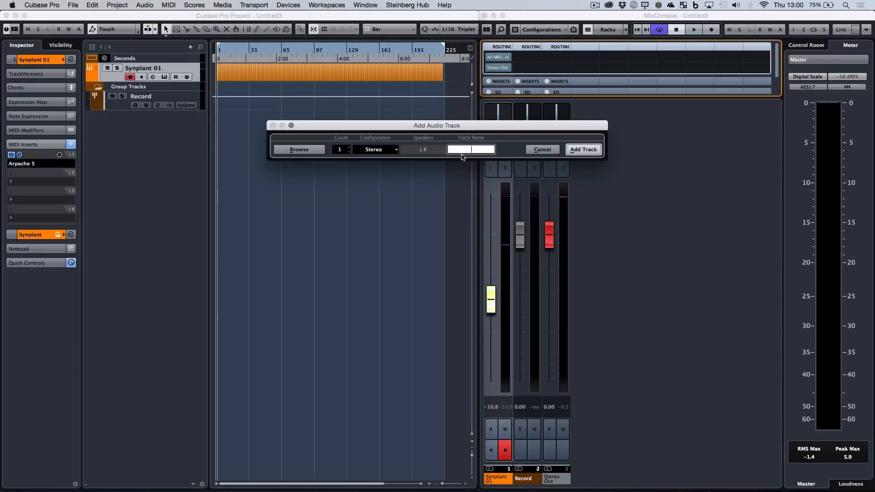
pyautogui.write('Recorded')
pyautogui.press('Return')
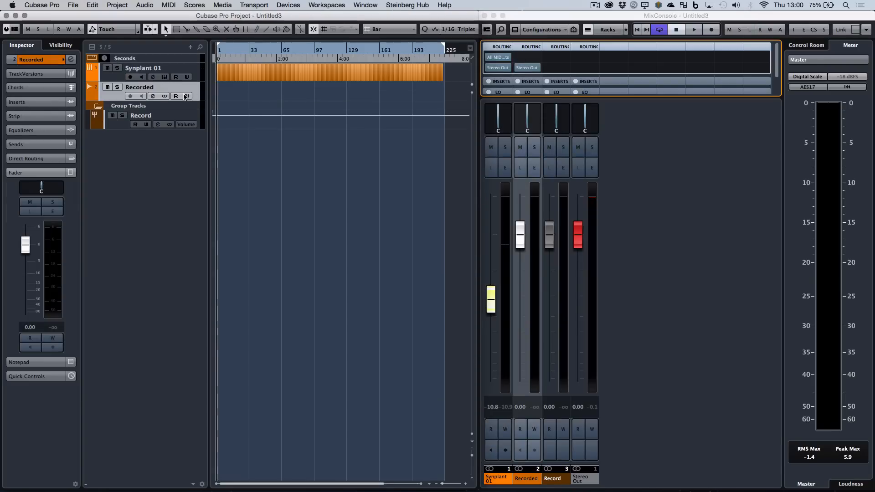
# Set the Recorded track's input to the Record group and arm the track for recording.
pyautogui.click(37, 61)
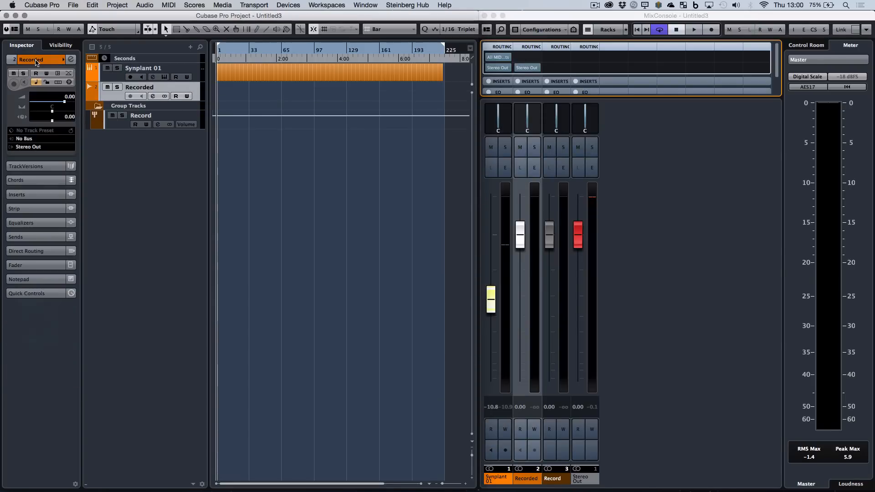
pyautogui.click(54, 139)
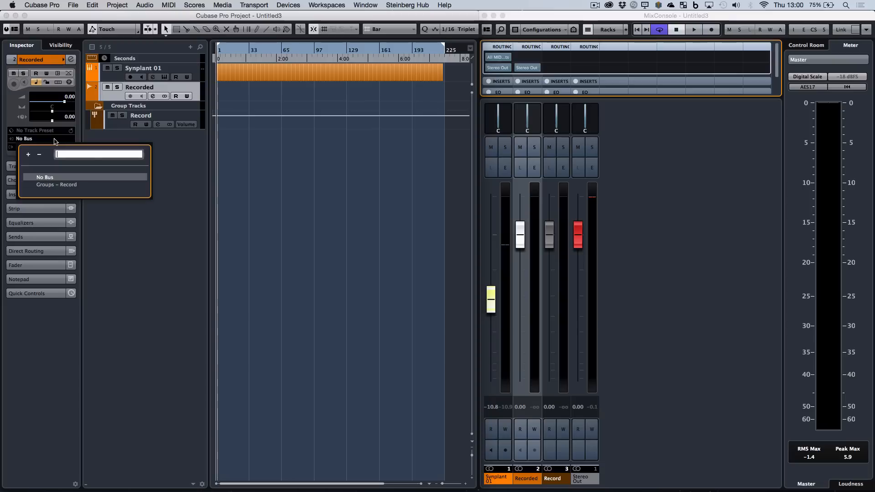
pyautogui.click(61, 186)
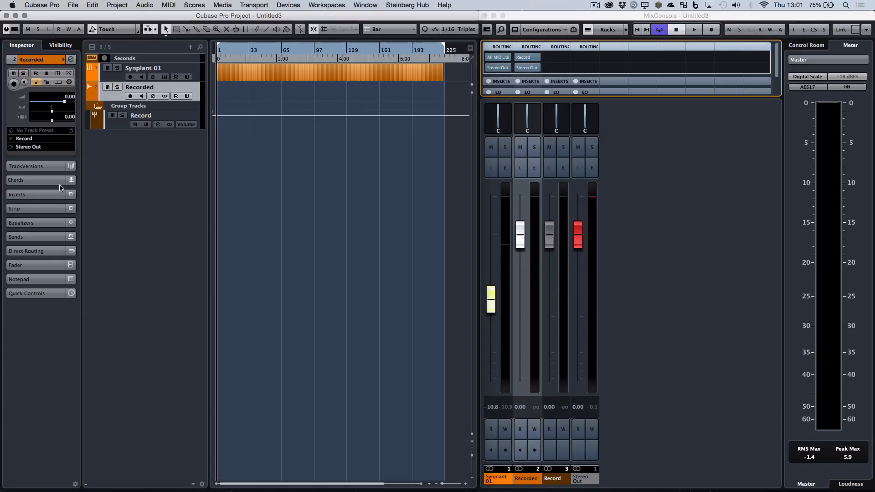
pyautogui.click(130, 96)
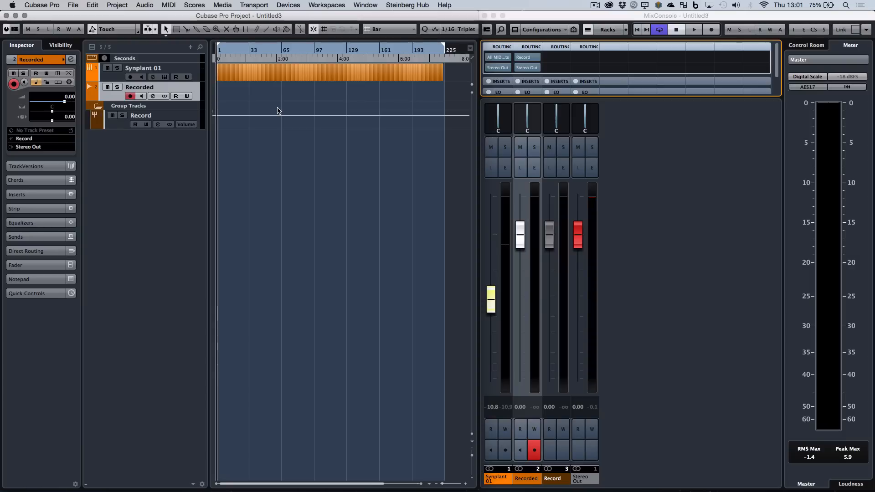
# Make the Recorded track much taller and place the playback position at the start of bar 1.
pyautogui.moveTo(196, 101); pyautogui.dragTo(204, 185)
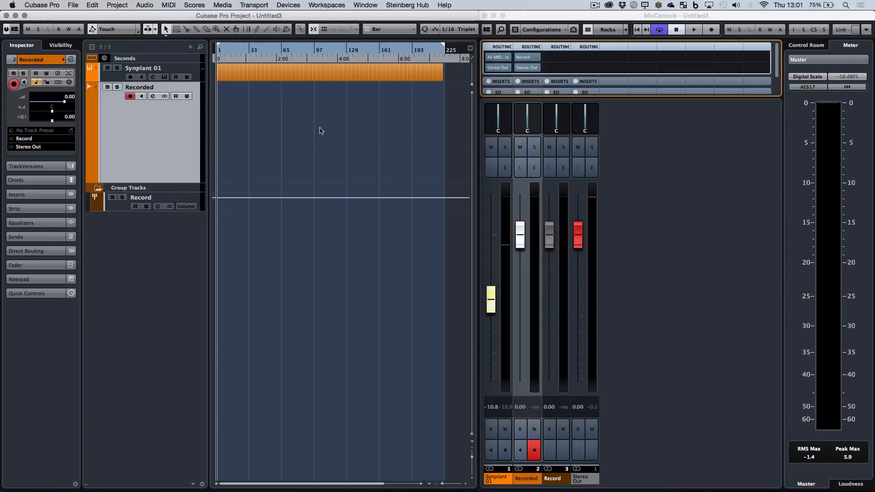
pyautogui.press('h')
pyautogui.press('h')
pyautogui.press('h')
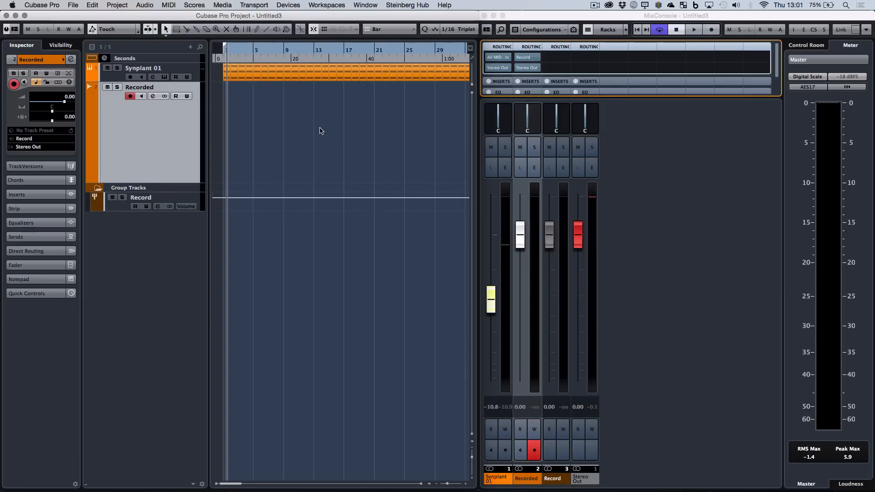
pyautogui.click(222, 52)
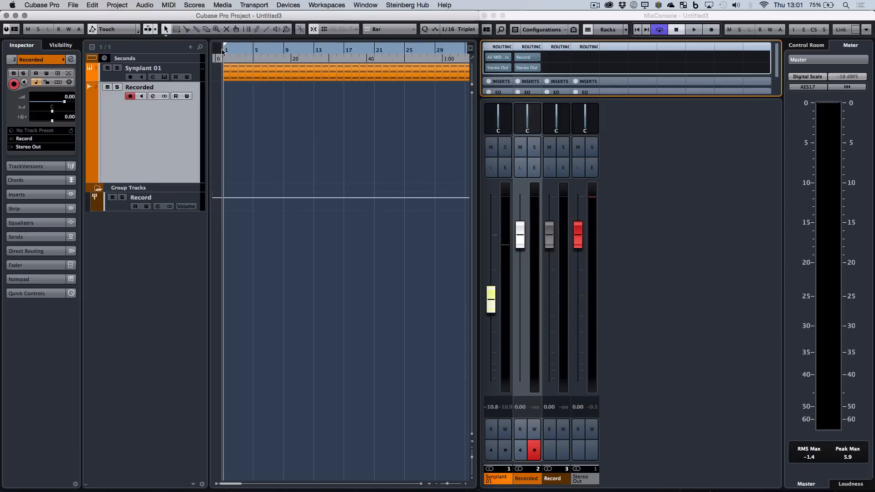
# Record a short test take of the Synplant part onto the Recorded track and delete the resulting clip.
pyautogui.click(711, 30)
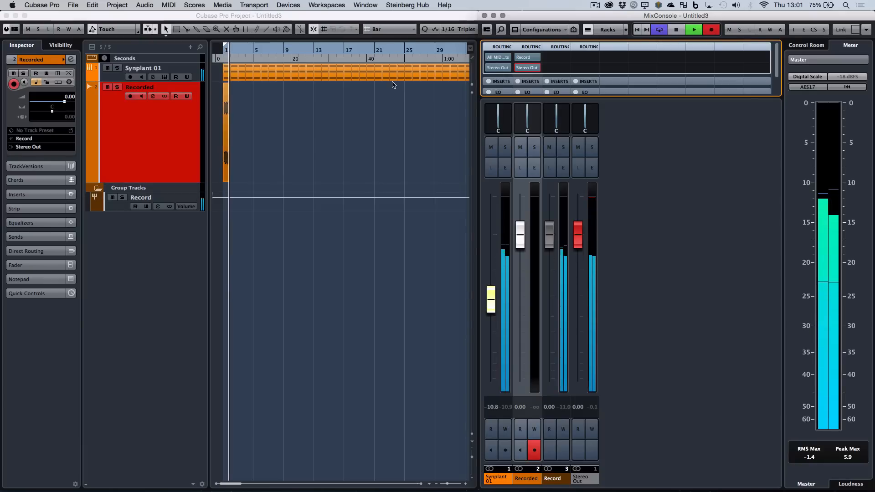
pyautogui.press('h')
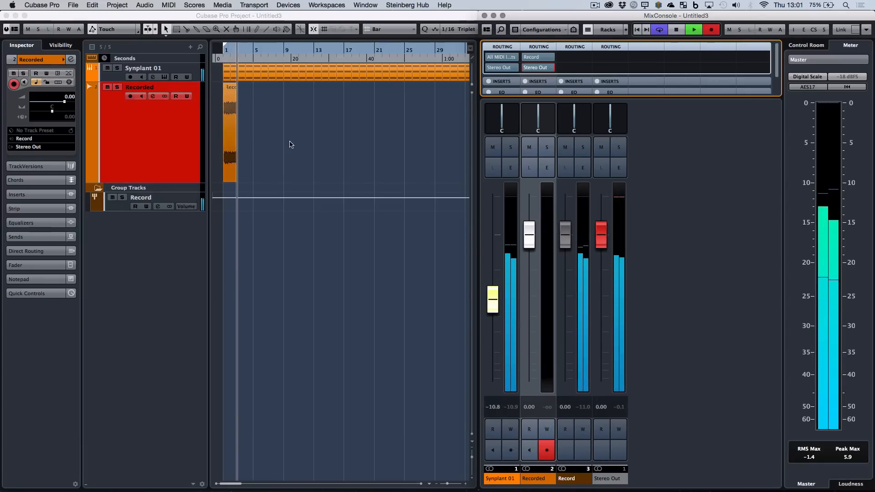
pyautogui.click(290, 144)
pyautogui.press('h')
pyautogui.press('h')
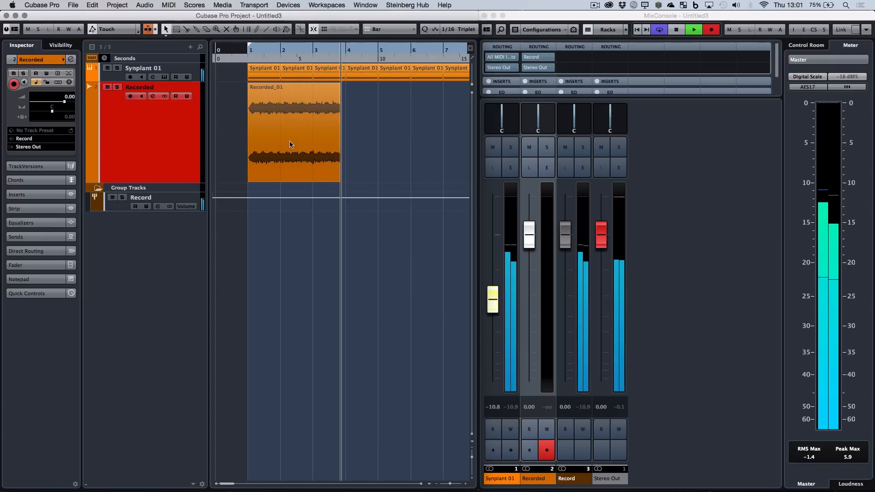
pyautogui.press('space')
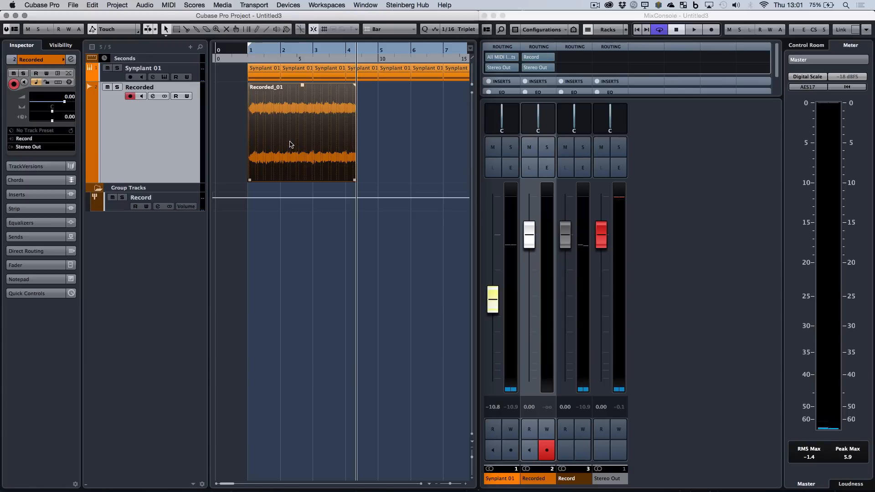
pyautogui.press('Delete')
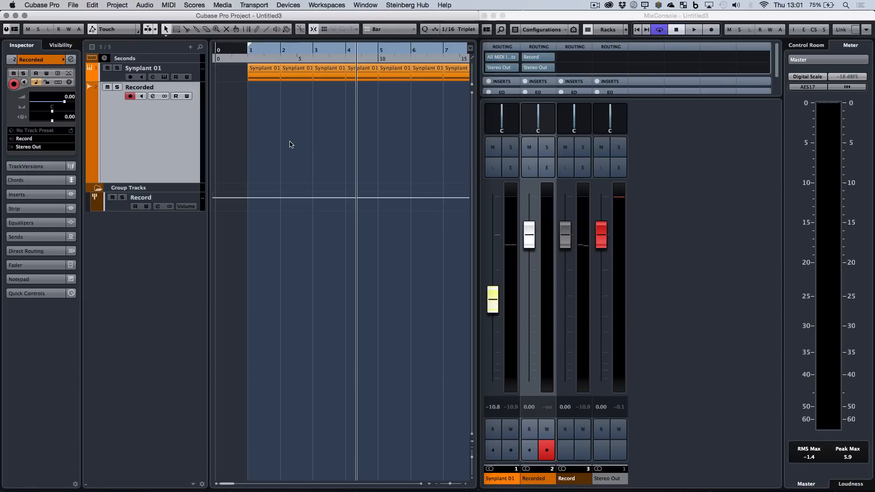
# Open the Synplant 01 track's instrument editor and move its window below the track events.
pyautogui.click(196, 69)
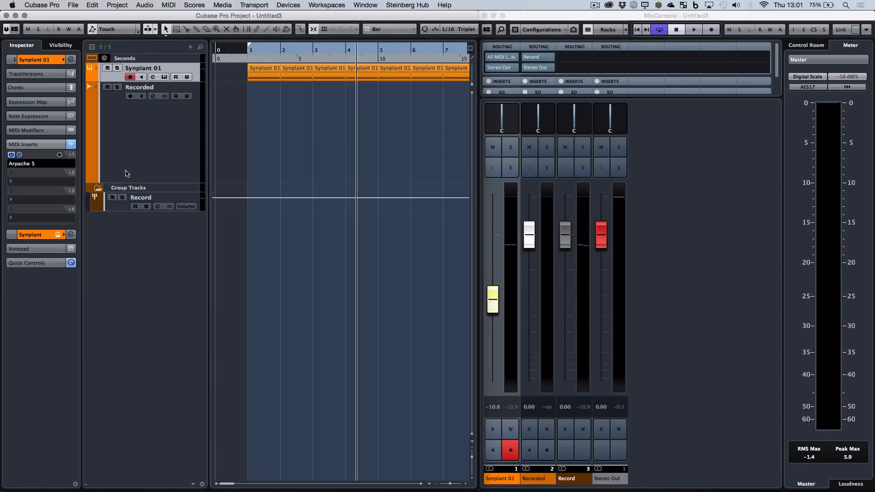
pyautogui.click(51, 61)
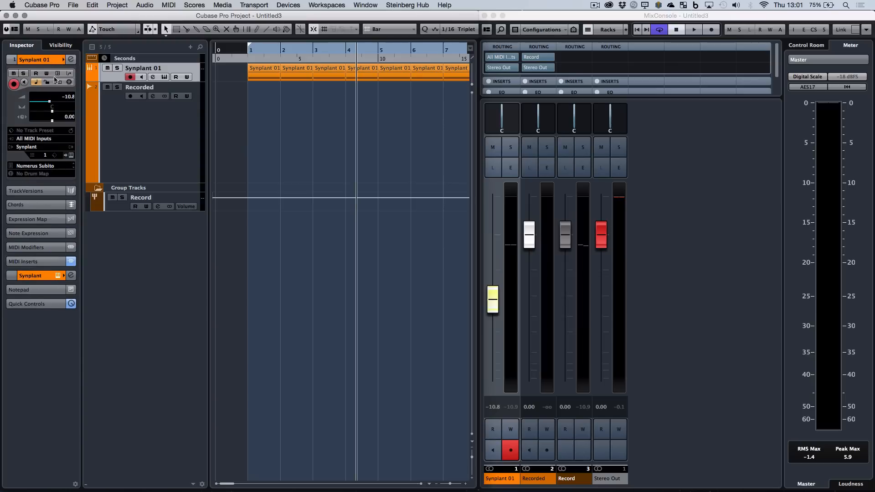
pyautogui.click(71, 155)
pyautogui.moveTo(381, 107); pyautogui.dragTo(234, 232)
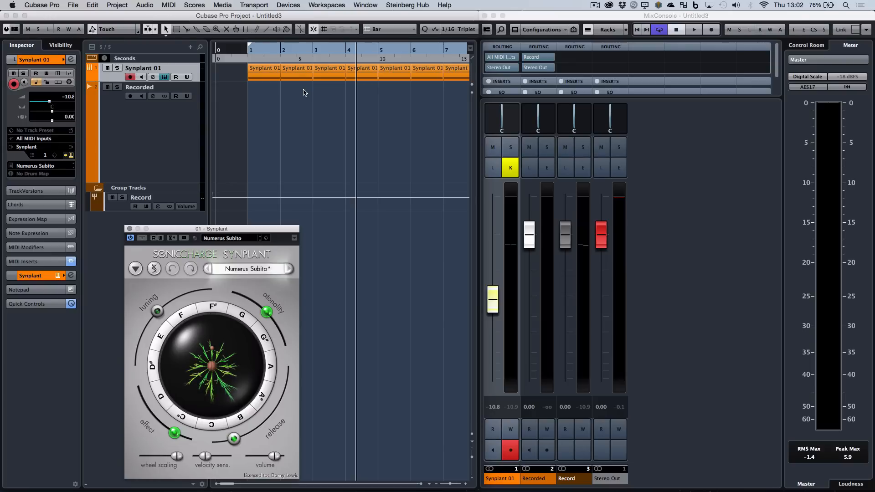
# Set the project's fixed tempo to 126 BPM and hide the transport display again.
pyautogui.press('F2')
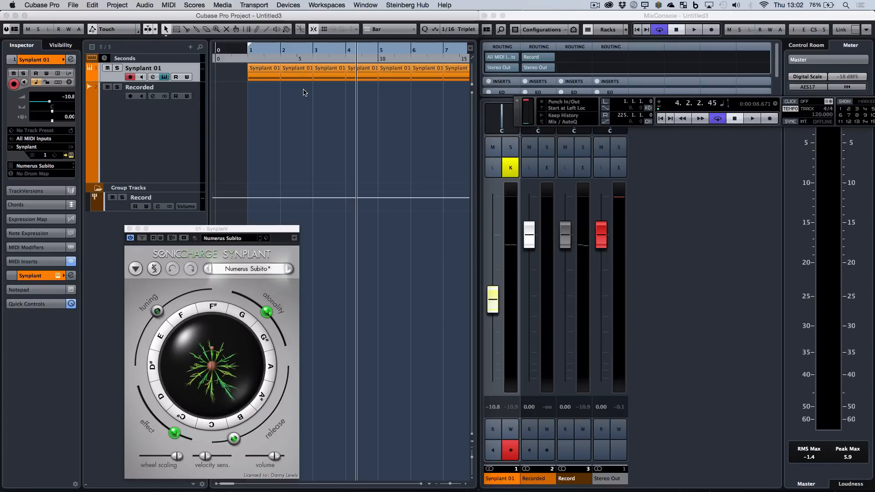
pyautogui.moveTo(518, 110); pyautogui.dragTo(239, 145)
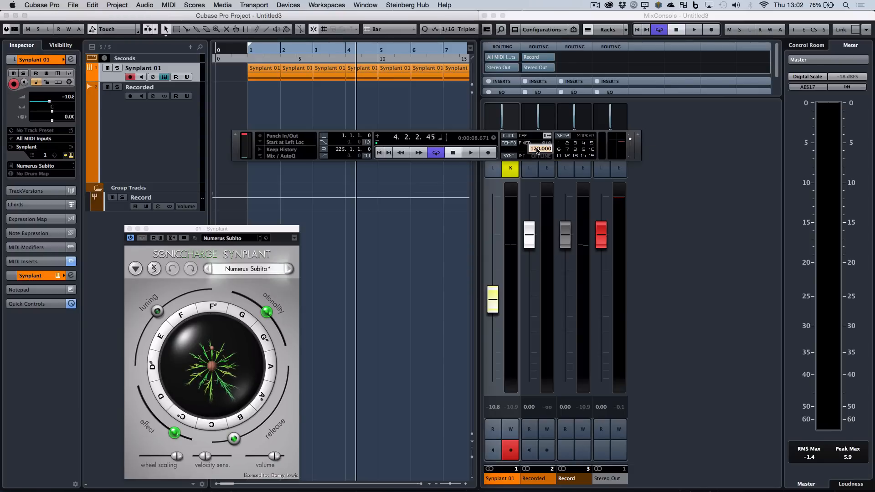
pyautogui.press('Return')
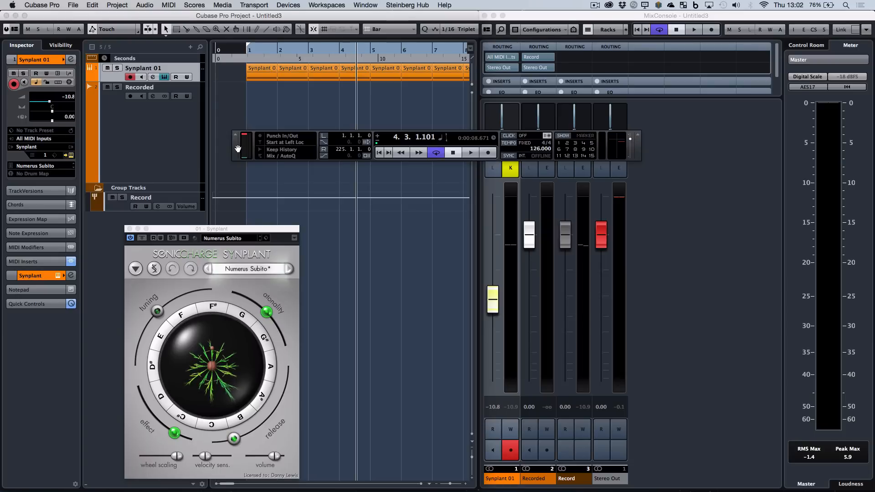
pyautogui.moveTo(237, 149); pyautogui.dragTo(386, 169)
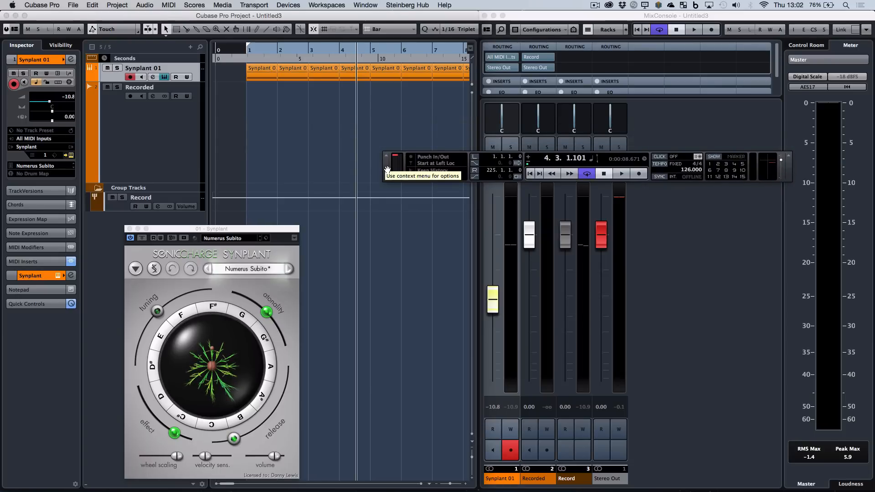
pyautogui.press('F2')
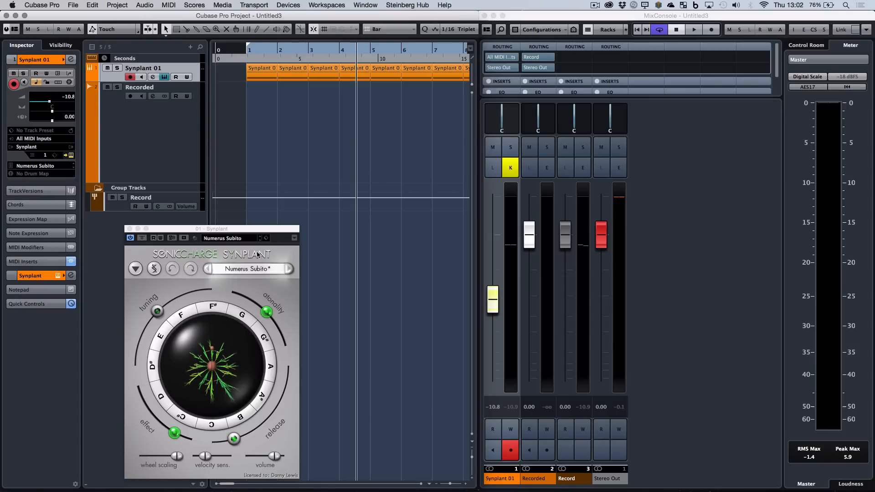
# Keep the Synplant editor clear of the track list, arm the Recorded track and start recording from the beginning of the arrangement.
pyautogui.moveTo(258, 232); pyautogui.dragTo(396, 227)
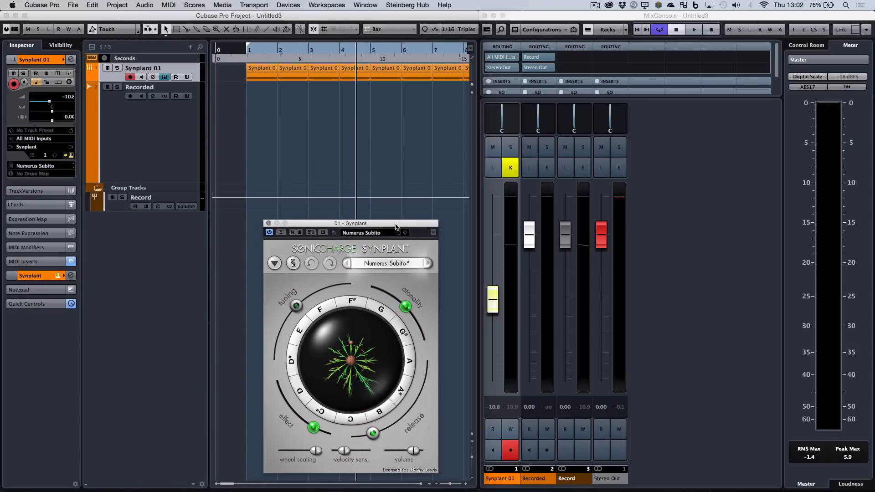
pyautogui.click(171, 121)
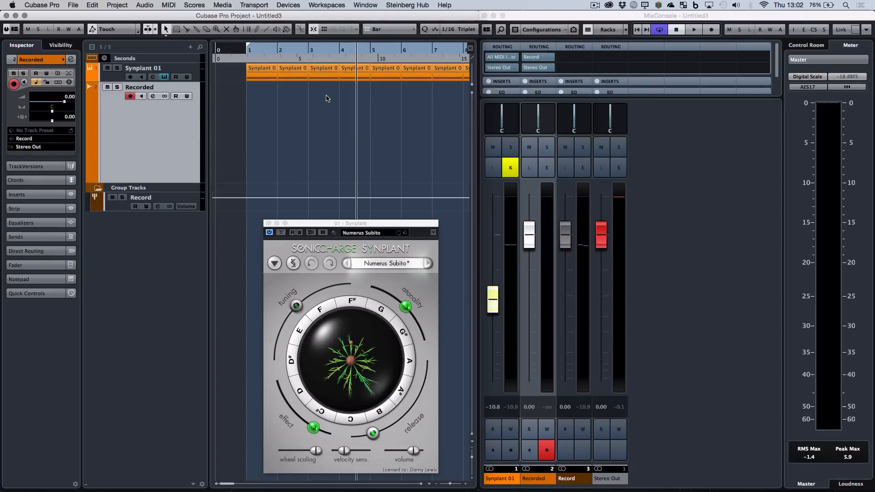
pyautogui.press('g')
pyautogui.press('g')
pyautogui.press('g')
pyautogui.press('g')
pyautogui.press('g')
pyautogui.press('g')
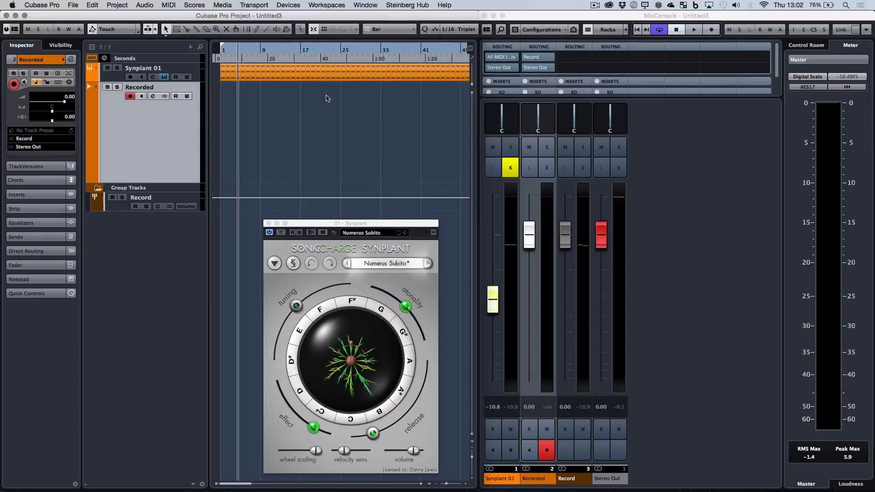
pyautogui.press('g')
pyautogui.press('g')
pyautogui.press('g')
pyautogui.press('g')
pyautogui.press('g')
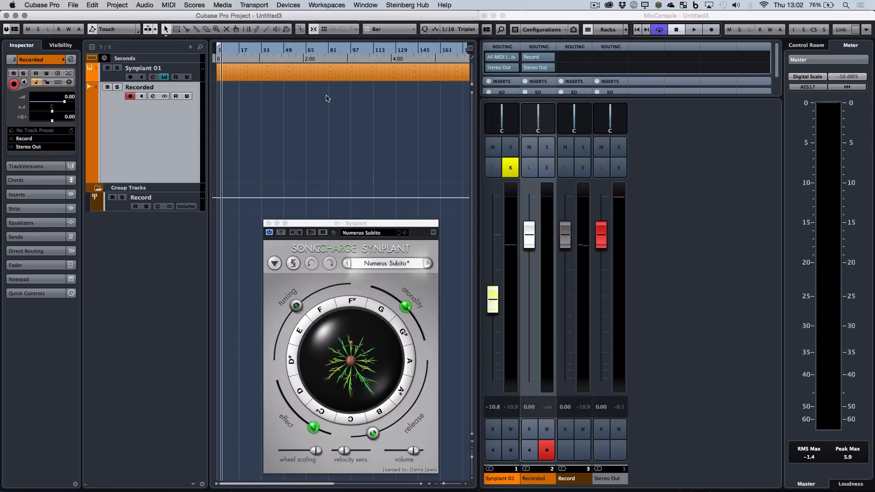
pyautogui.press('g')
pyautogui.press('XF86AudioLowerVolume')
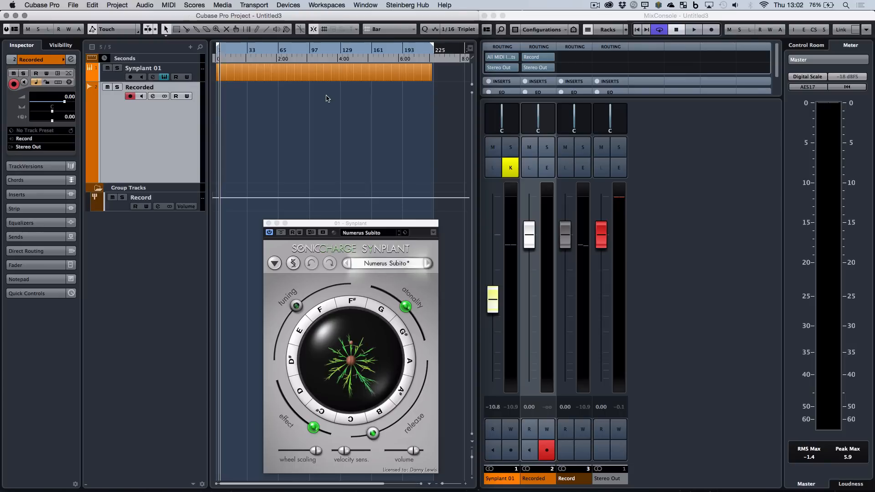
pyautogui.click(663, 57)
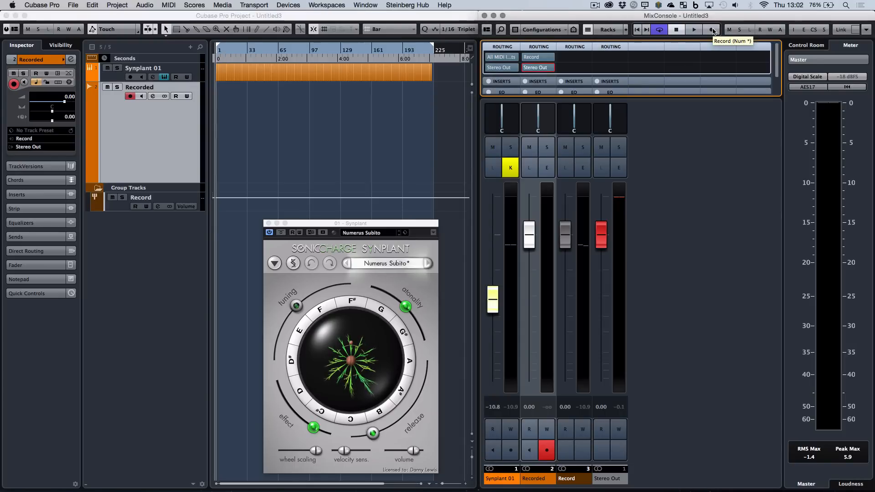
pyautogui.press('XF86AudioRaiseVolume')
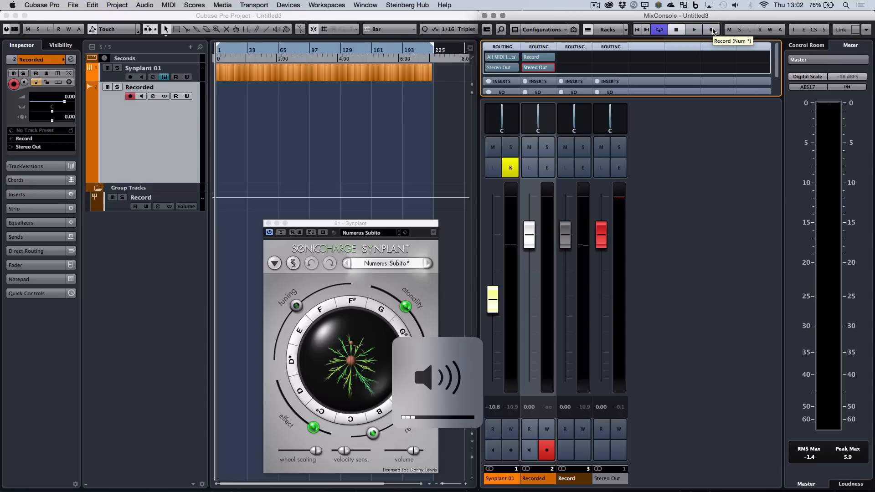
pyautogui.click(712, 30)
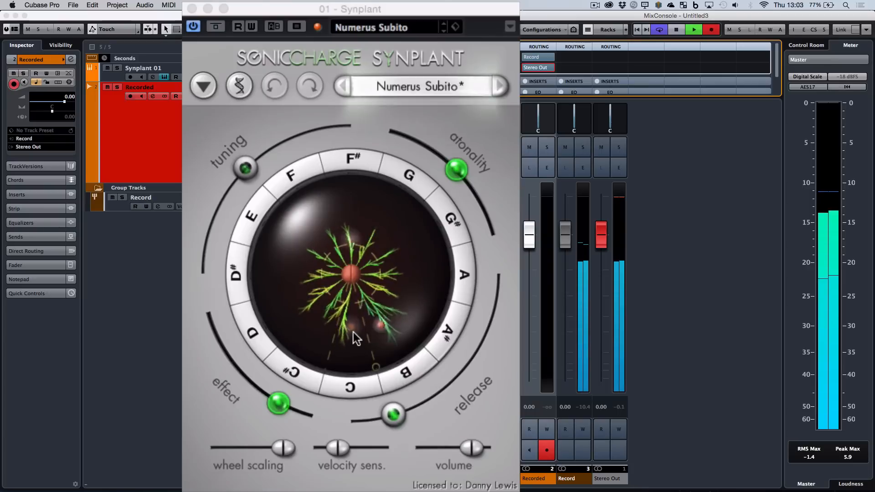
# Reshape Synplant's branches and set its release to 1.39 s during the take, and stop recording.
pyautogui.click(353, 332)
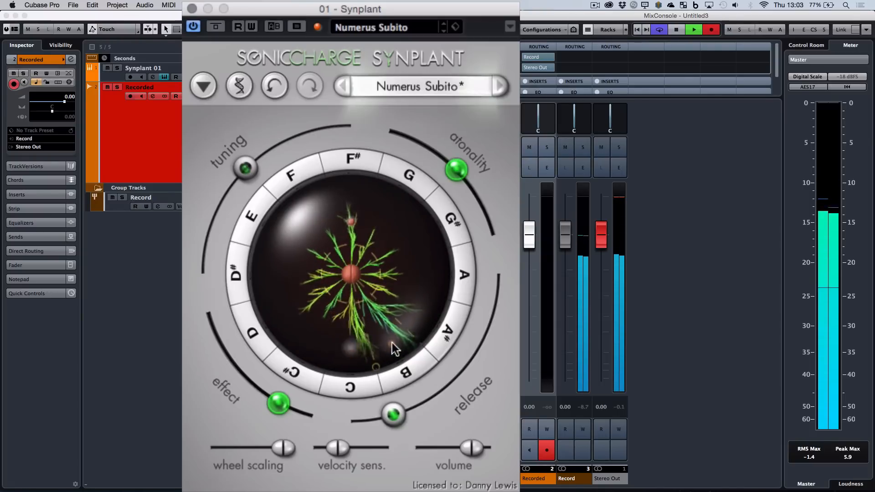
pyautogui.moveTo(396, 415); pyautogui.dragTo(401, 413)
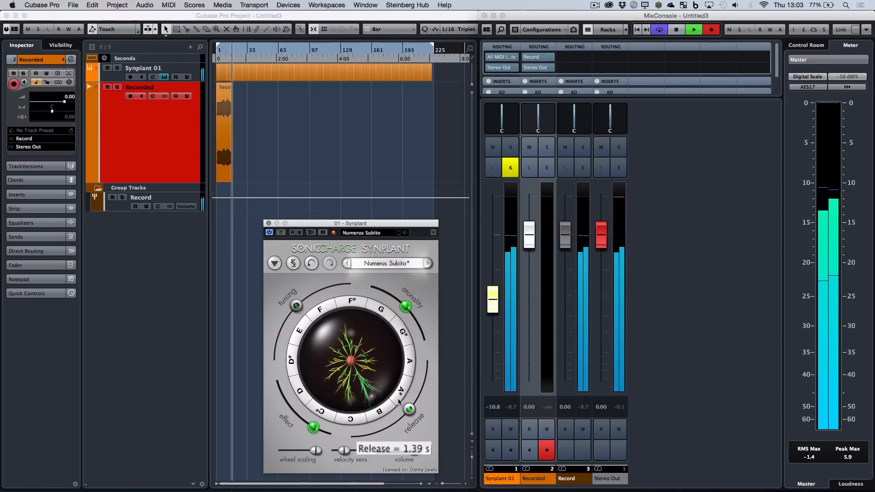
pyautogui.press('XF86AudioLowerVolume')
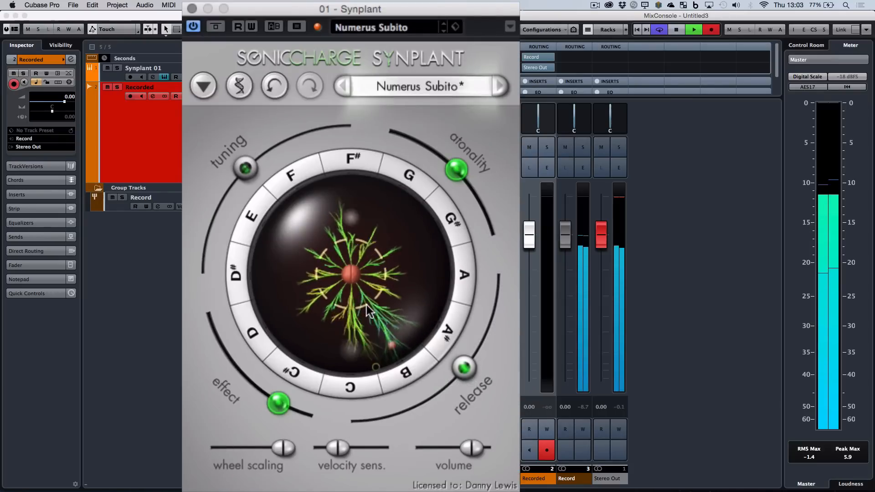
pyautogui.moveTo(376, 320); pyautogui.dragTo(365, 288)
pyautogui.press('space')
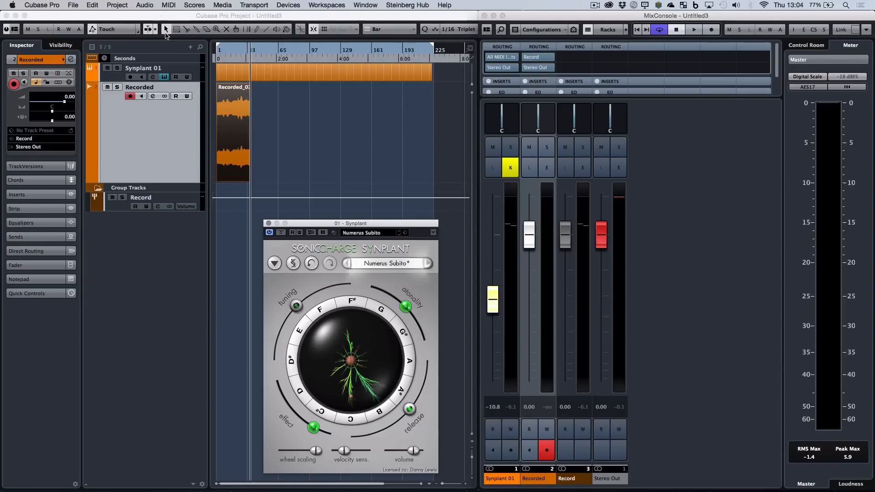
# Add one instrument track with Groove Agent SE as its instrument.
pyautogui.click(190, 47)
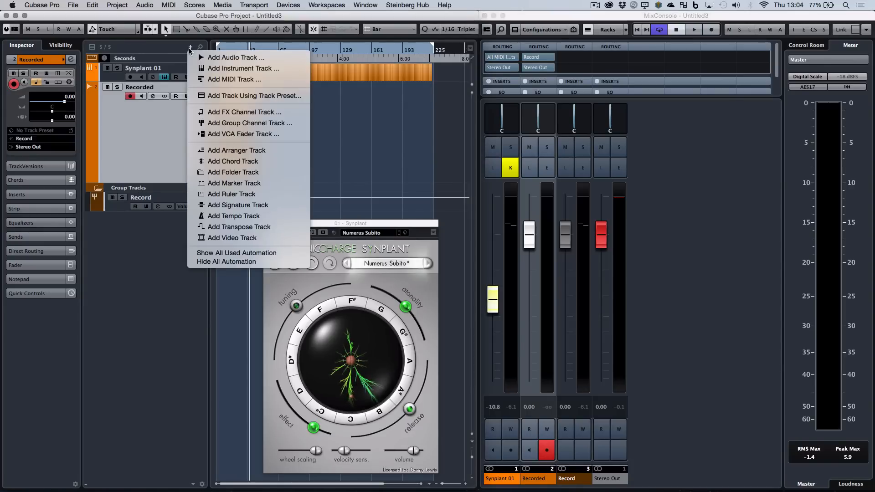
pyautogui.click(237, 70)
pyautogui.click(407, 147)
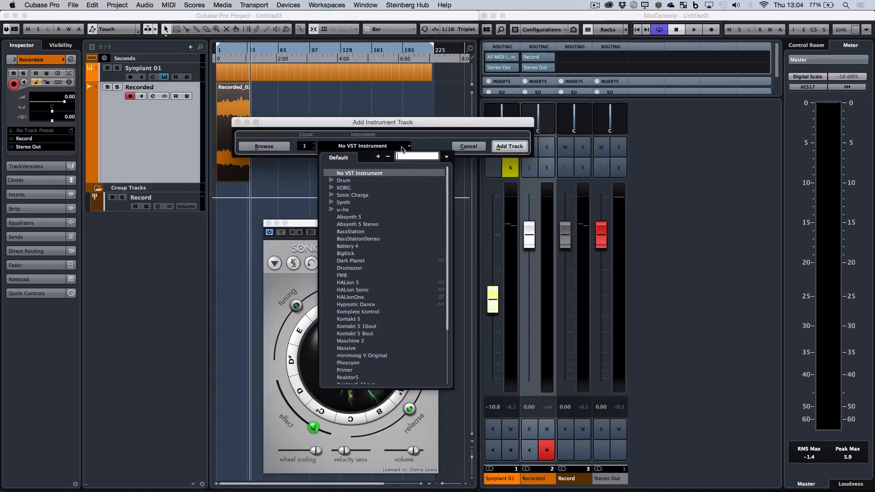
pyautogui.click(332, 181)
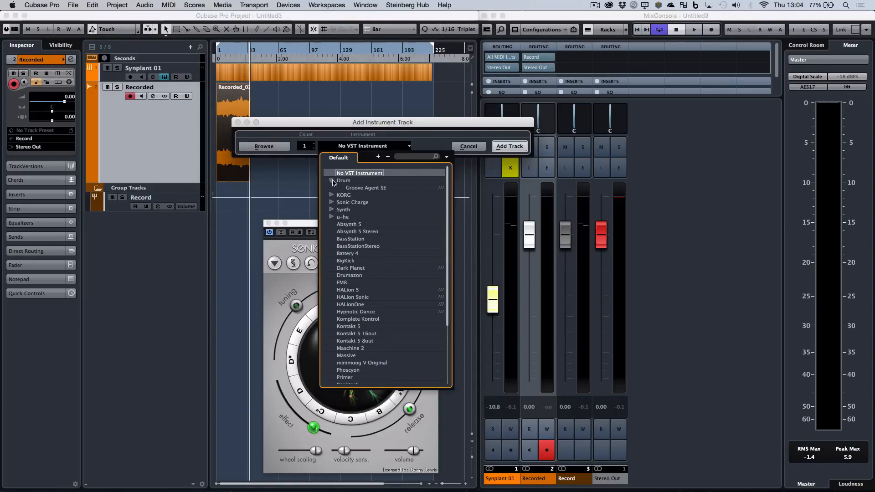
pyautogui.click(362, 189)
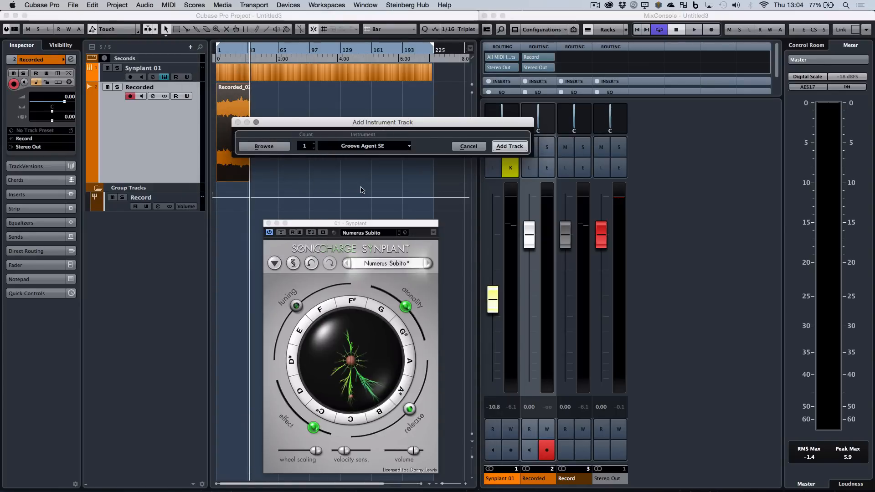
pyautogui.click(498, 146)
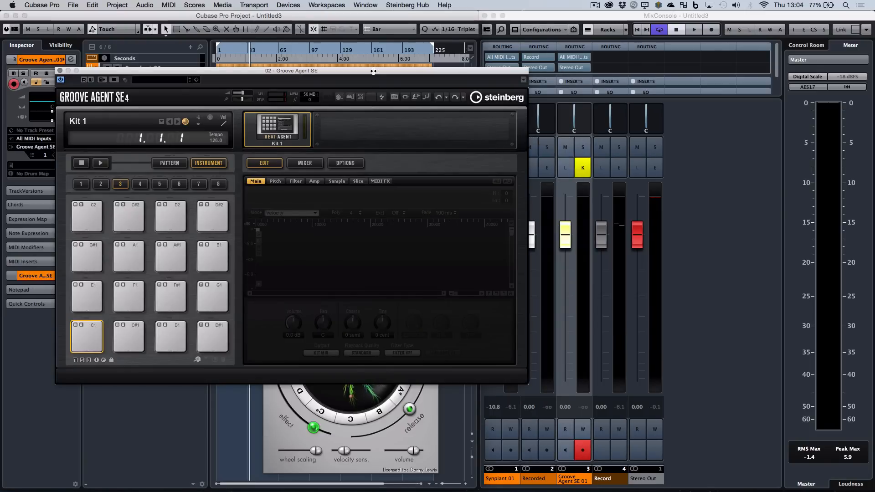
# Move the Groove Agent SE window clear of the track list and load the Techno Kit 01 preset.
pyautogui.moveTo(373, 70); pyautogui.dragTo(502, 85)
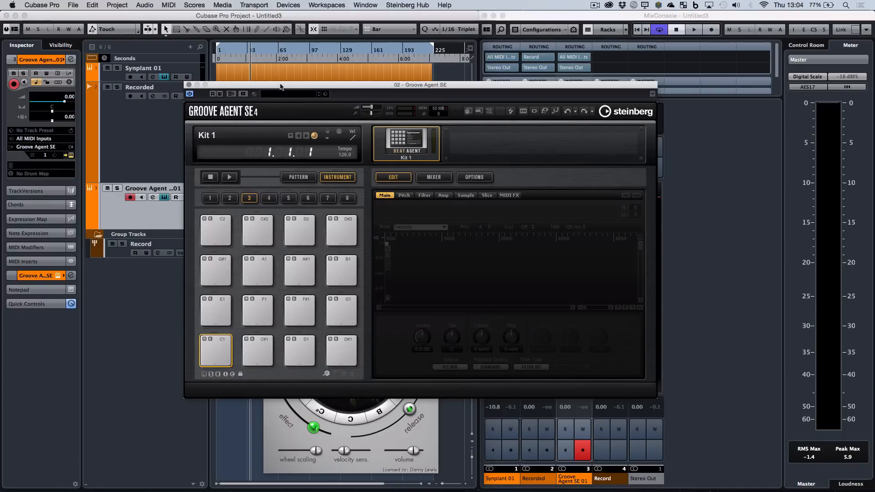
pyautogui.moveTo(280, 86); pyautogui.dragTo(347, 85)
pyautogui.click(349, 92)
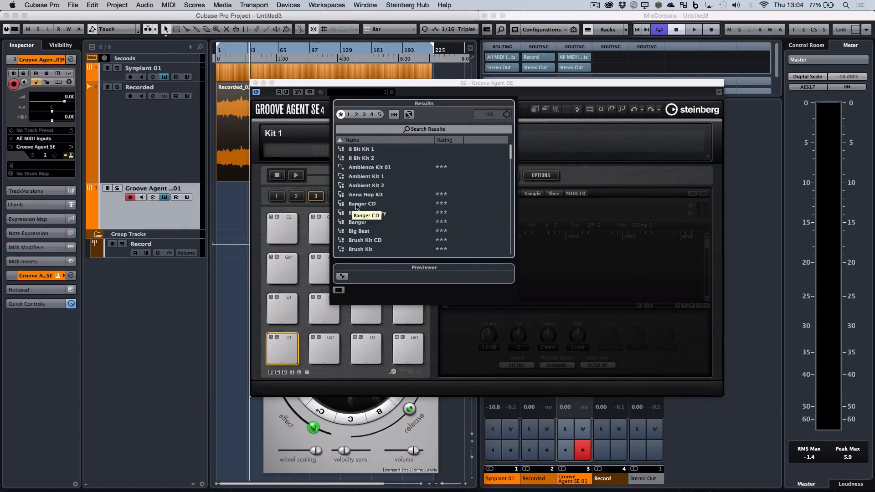
pyautogui.scroll(-20, 356, 207)
pyautogui.scroll(-6, 356, 207)
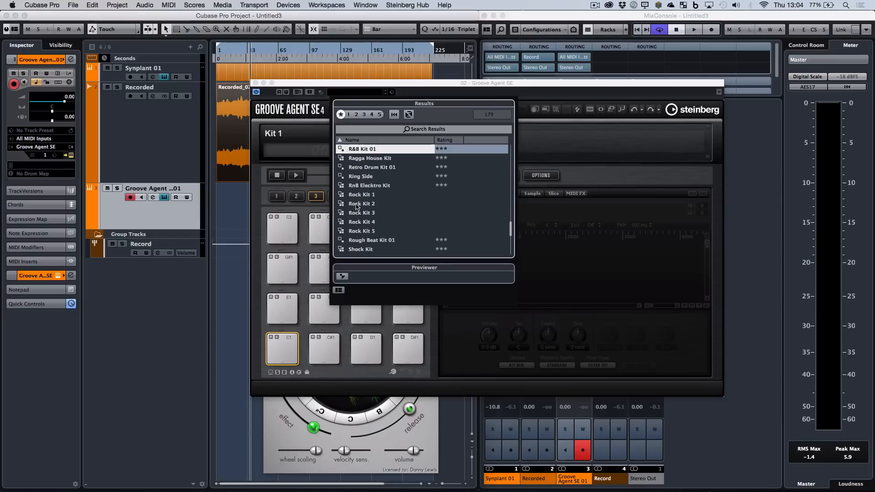
pyautogui.scroll(4, 356, 206)
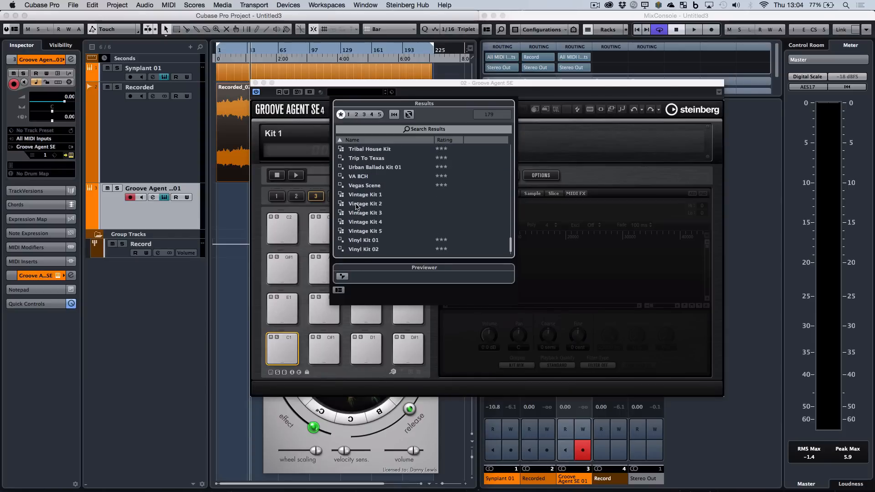
pyautogui.scroll(3, 356, 206)
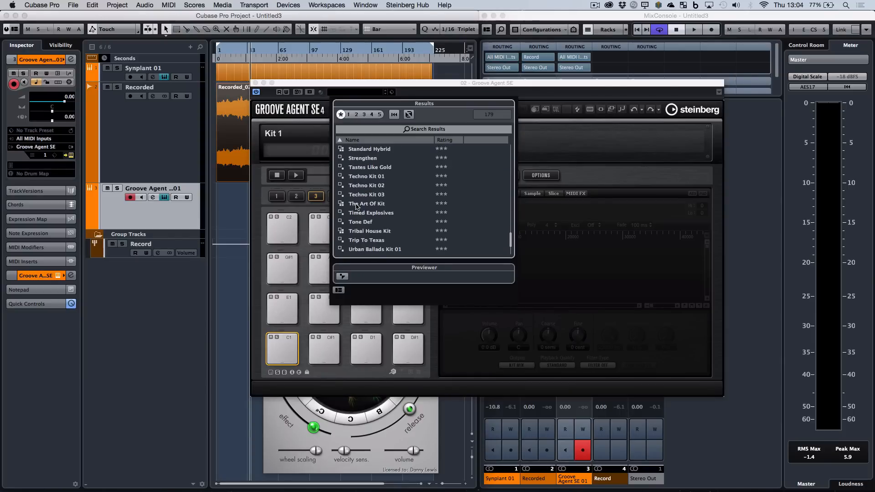
pyautogui.doubleClick(360, 176)
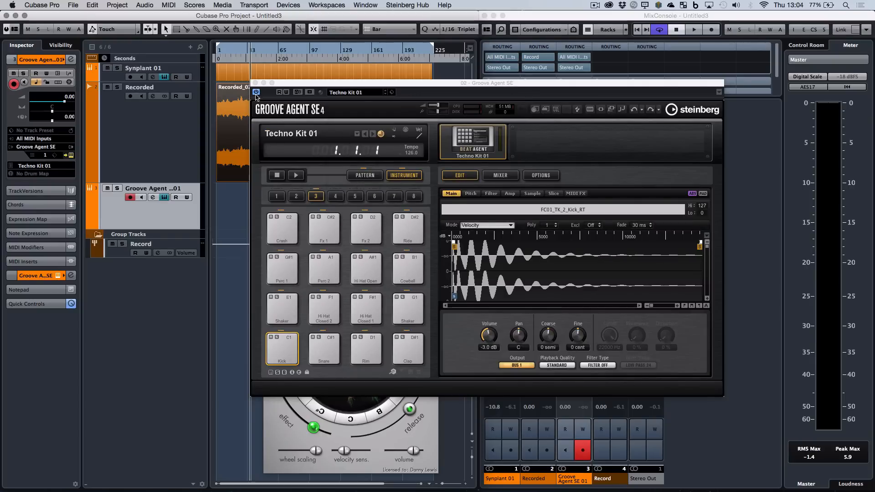
# Insert Beat Designer as the first MIDI insert on the Groove Agent SE track and close the Synplant editor.
pyautogui.moveTo(286, 88); pyautogui.dragTo(435, 167)
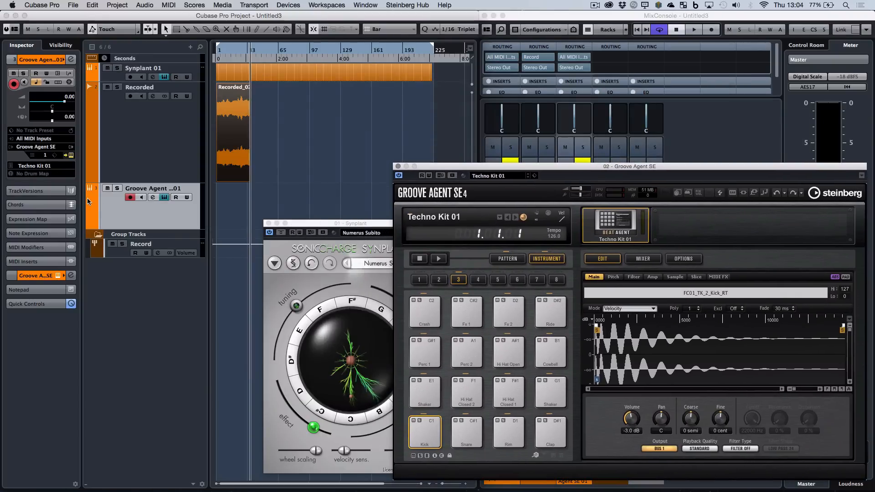
pyautogui.click(109, 211)
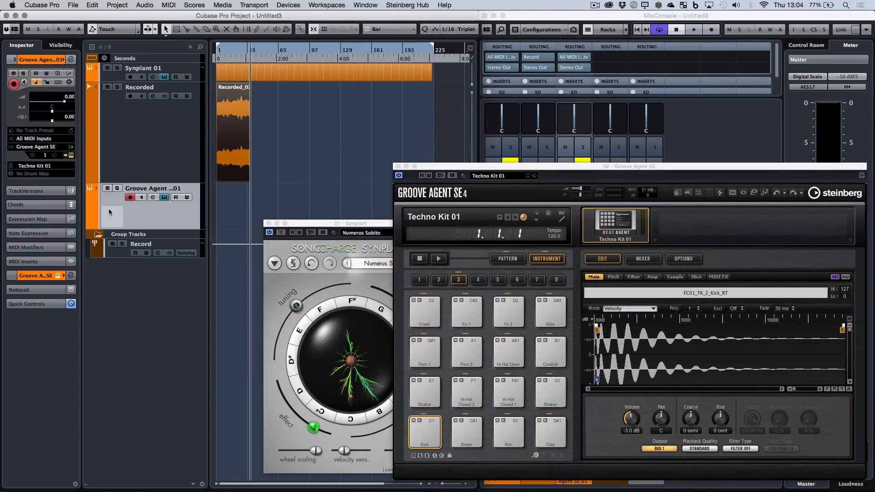
pyautogui.click(35, 263)
pyautogui.click(37, 163)
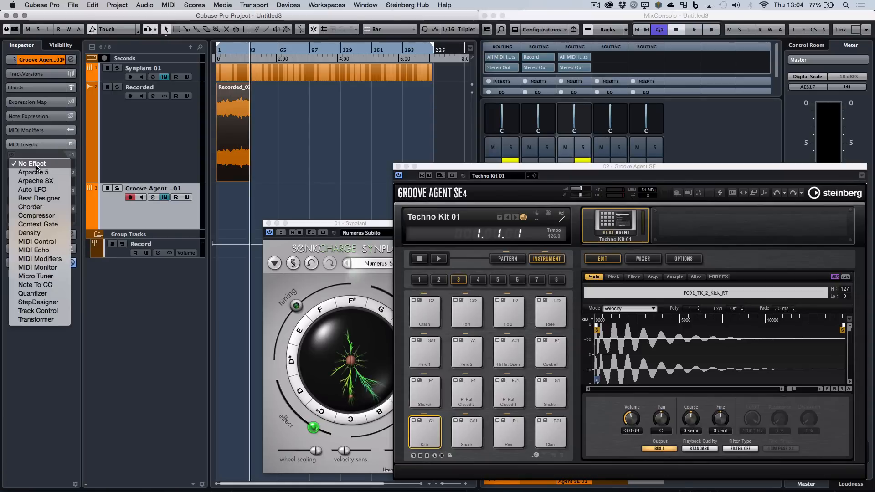
pyautogui.click(37, 199)
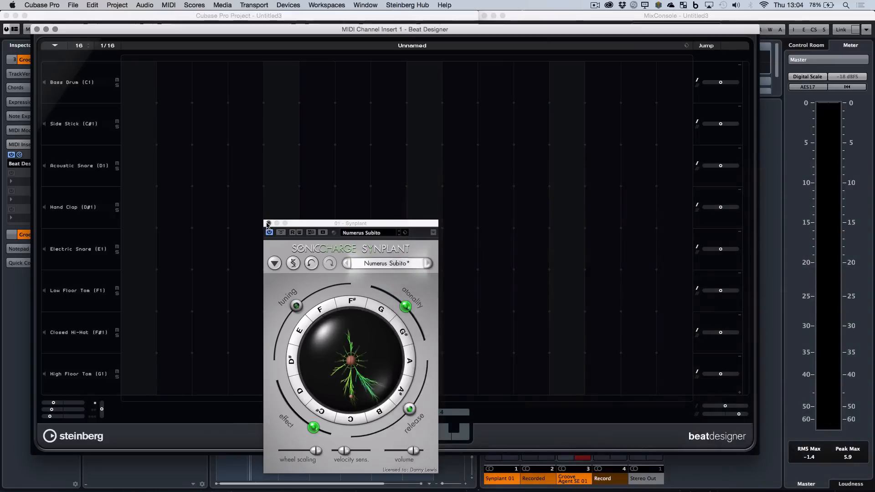
pyautogui.click(267, 224)
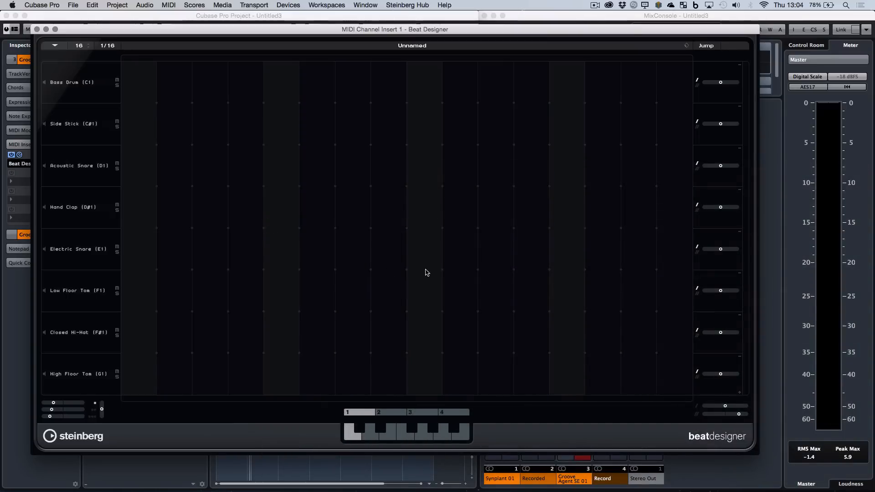
# Program the Bass Drum (C1) lane in Beat Designer with hits on steps 1, 5, 9 and 13.
pyautogui.click(139, 84)
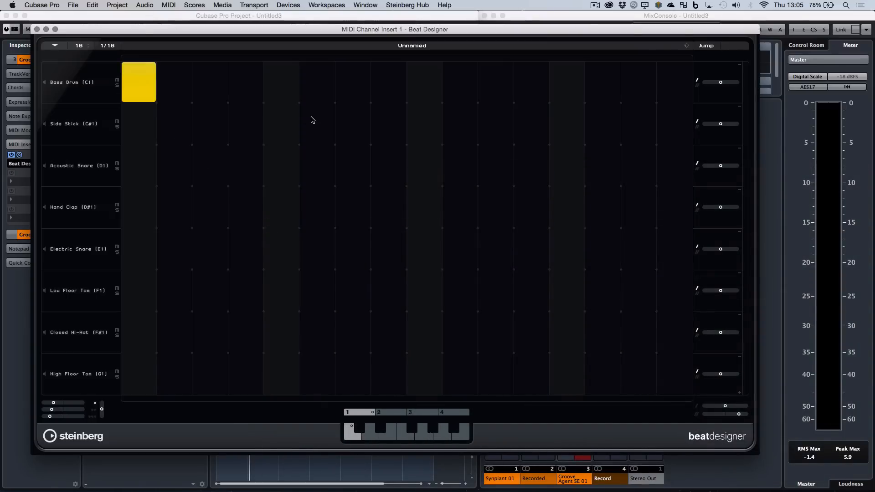
pyautogui.click(281, 87)
pyautogui.click(421, 91)
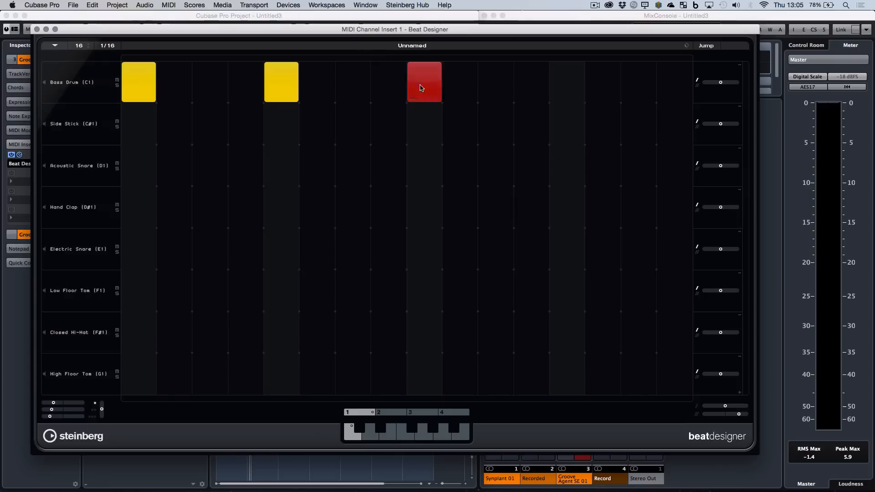
pyautogui.click(572, 95)
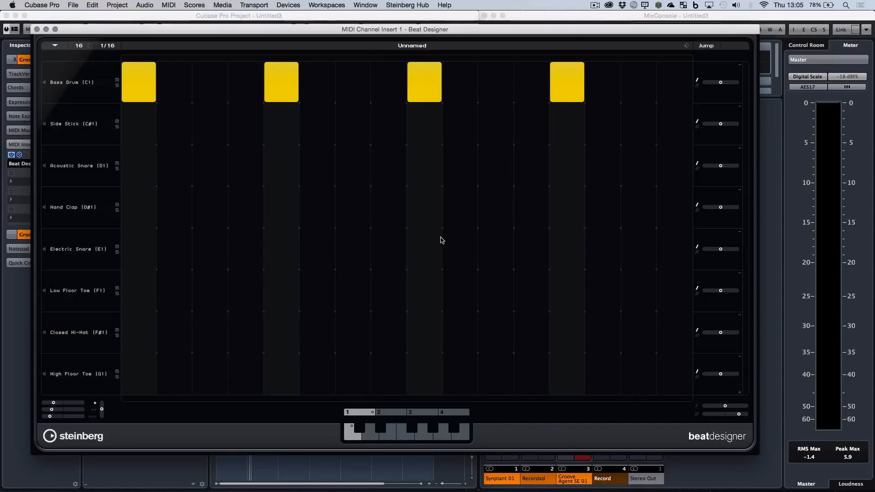
# Mute the Synplant and Recorded tracks during playback and lower the Groove Agent SE fader to -1.39 dB.
pyautogui.moveTo(186, 29); pyautogui.dragTo(312, 136)
pyautogui.click(108, 87)
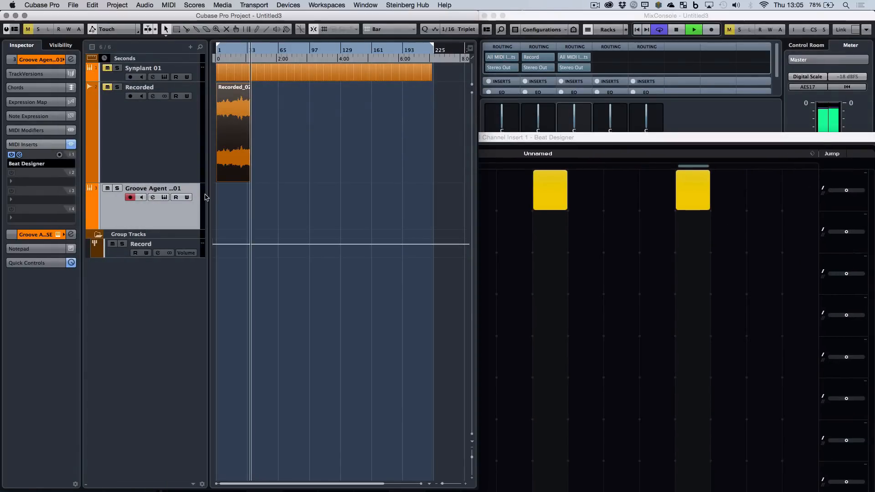
pyautogui.moveTo(566, 137); pyautogui.dragTo(382, 400)
pyautogui.moveTo(565, 234); pyautogui.dragTo(565, 245)
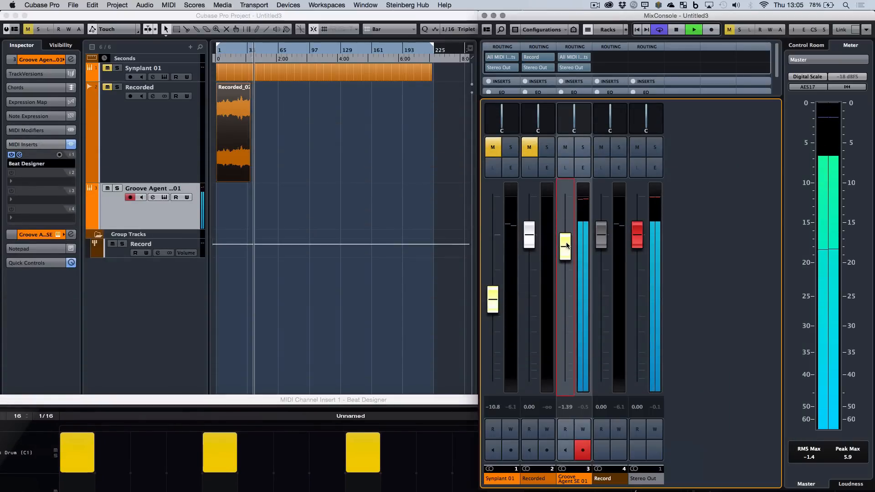
# Bring Beat Designer back into full view and add Closed Hi-Hat (F#1) hits on steps 3, 7, 11 and 15.
pyautogui.click(396, 402)
pyautogui.moveTo(395, 402); pyautogui.dragTo(465, 55)
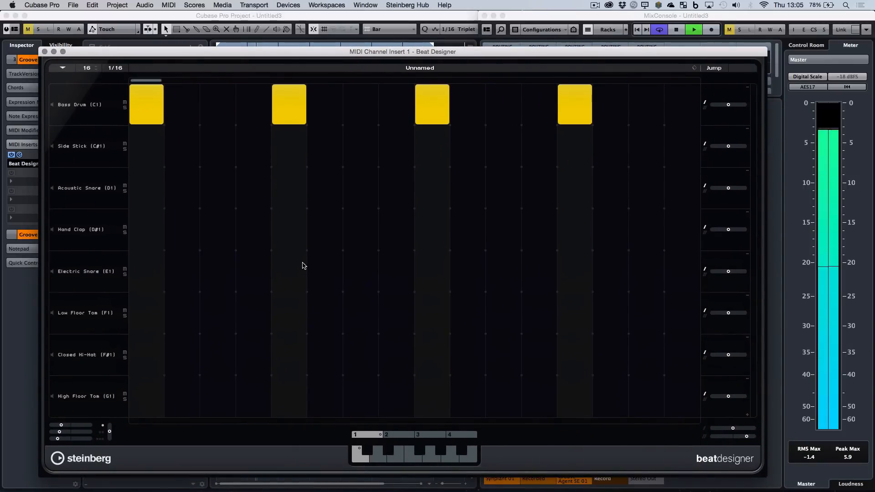
pyautogui.click(220, 358)
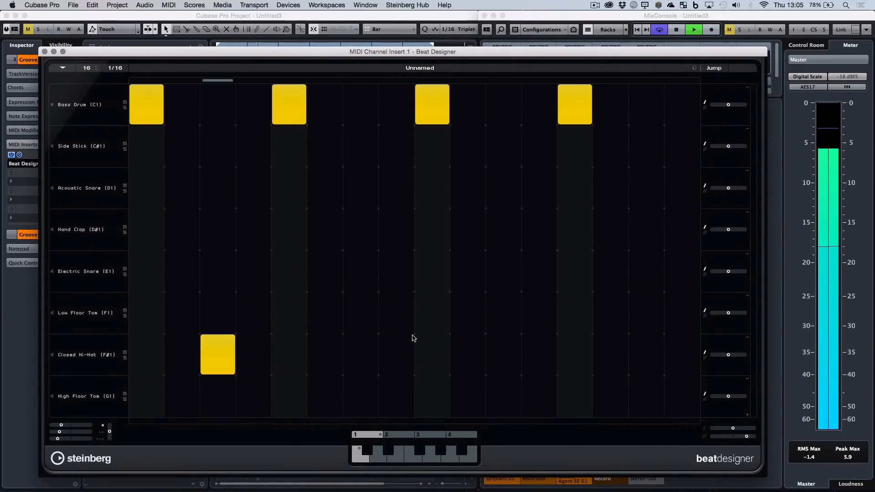
pyautogui.click(363, 362)
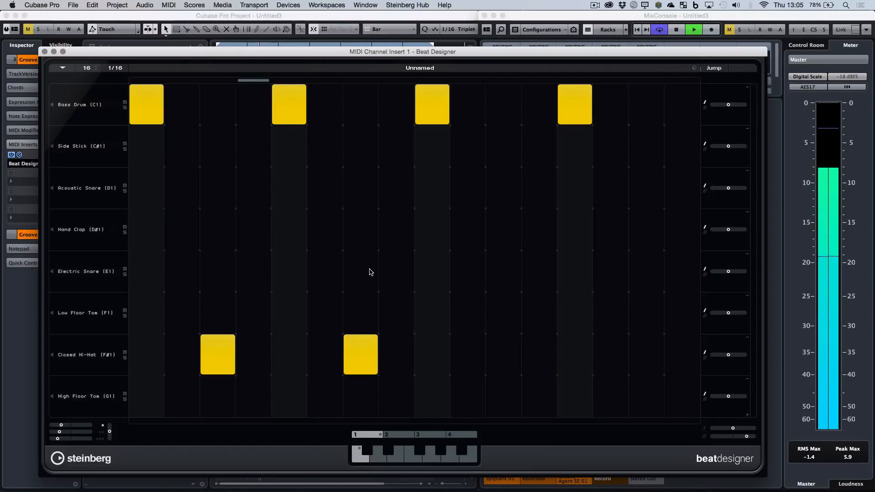
pyautogui.click(503, 356)
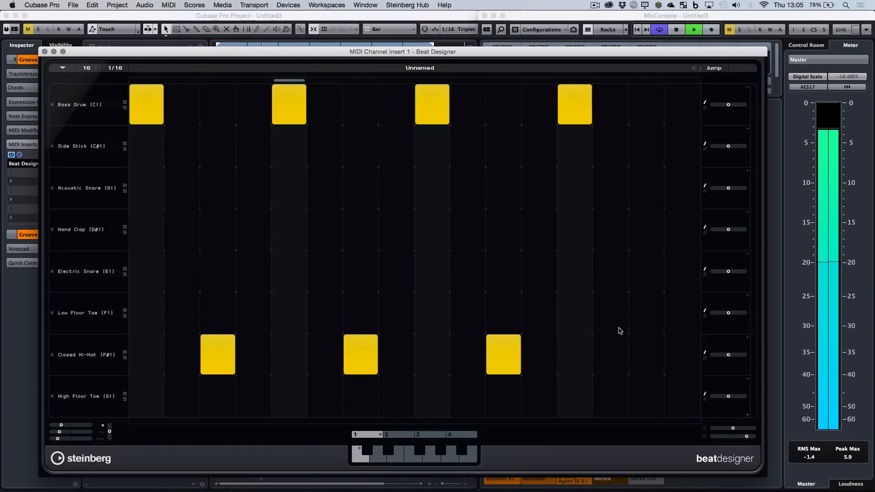
pyautogui.click(646, 356)
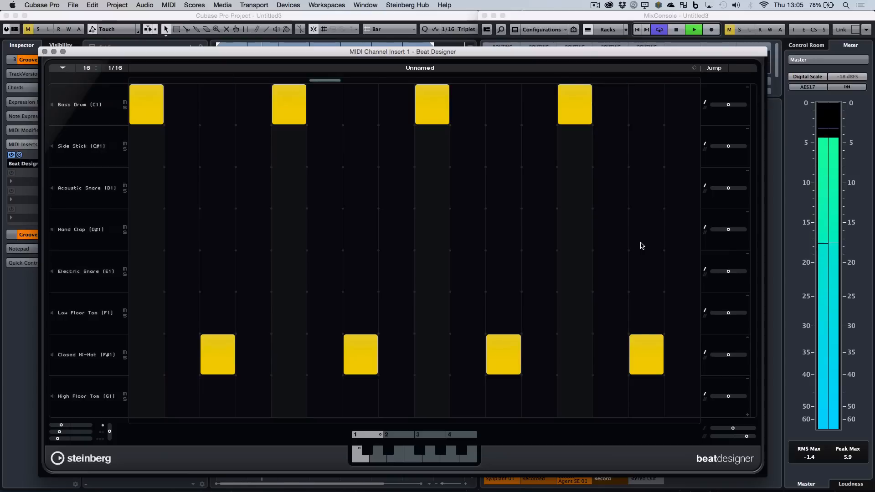
# Add Hand Clap (D#1) hits on steps 5 and 13 and close Beat Designer.
pyautogui.click(289, 229)
pyautogui.click(572, 236)
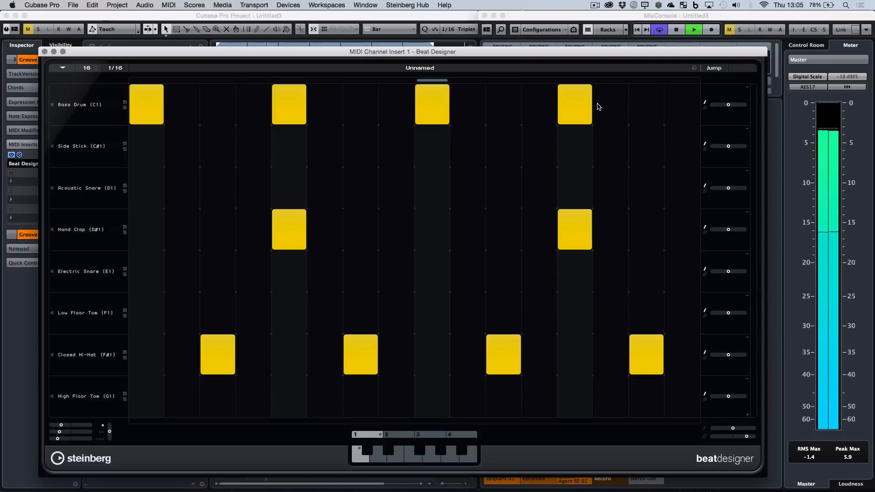
pyautogui.click(44, 52)
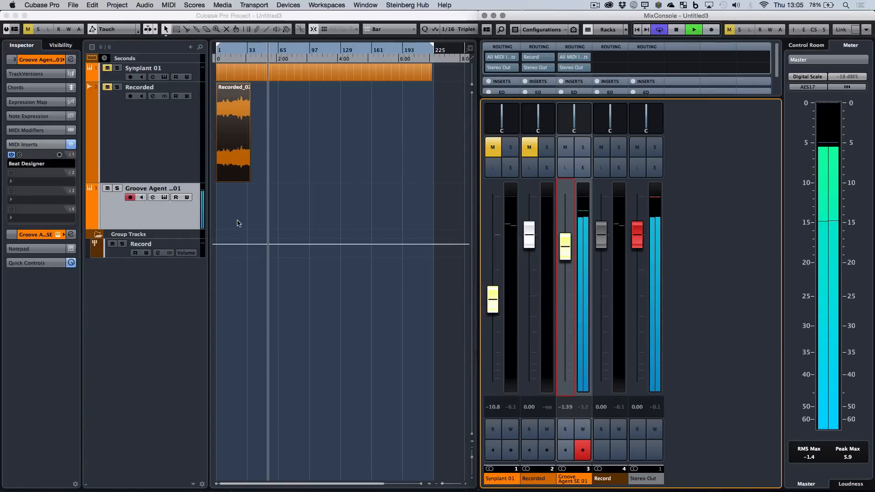
# Unmute the Synplant track, lower its fader to -16.6 dB against the drums and stop playback.
pyautogui.click(108, 68)
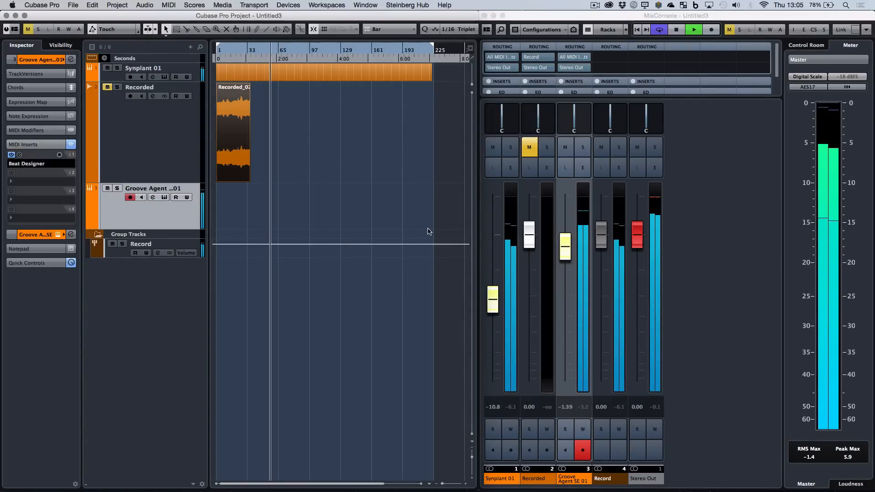
pyautogui.moveTo(493, 299); pyautogui.dragTo(497, 328)
pyautogui.press('XF86AudioLowerVolume')
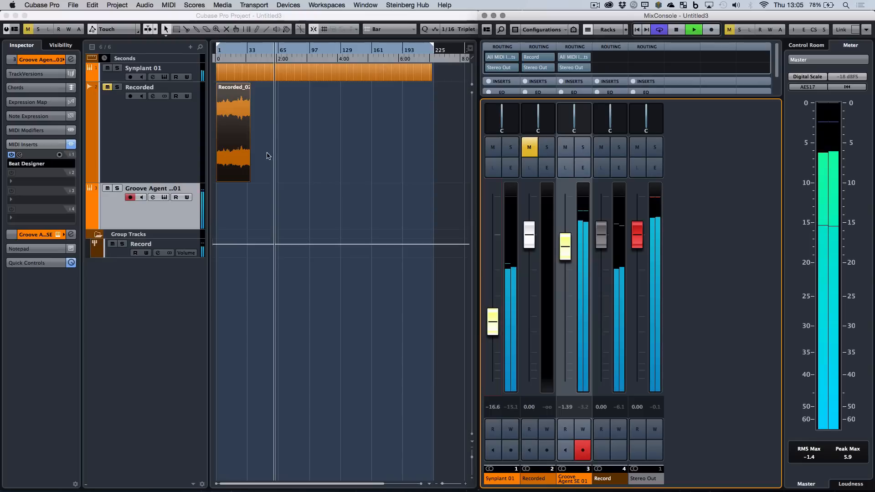
pyautogui.press('space')
# Move the recorded clip onto a new audio track below the group tracks, then unmute and select the emptied Recorded track.
pyautogui.click(238, 135)
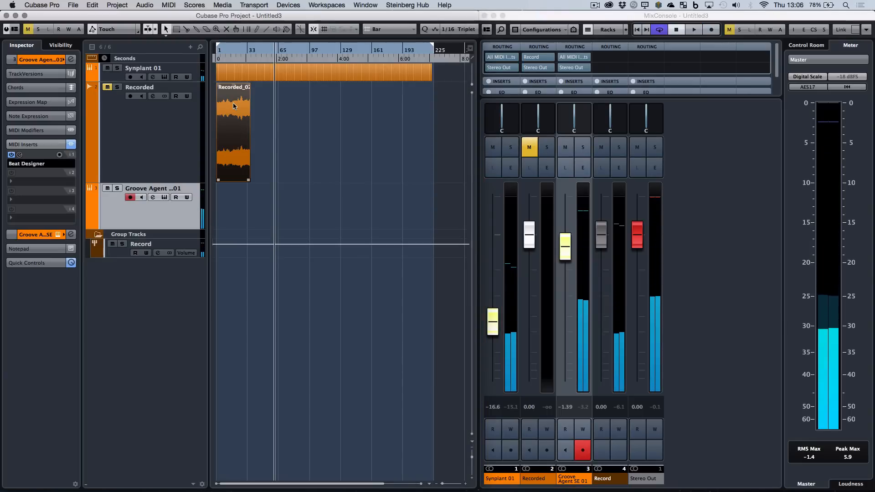
pyautogui.moveTo(238, 164); pyautogui.dragTo(229, 303)
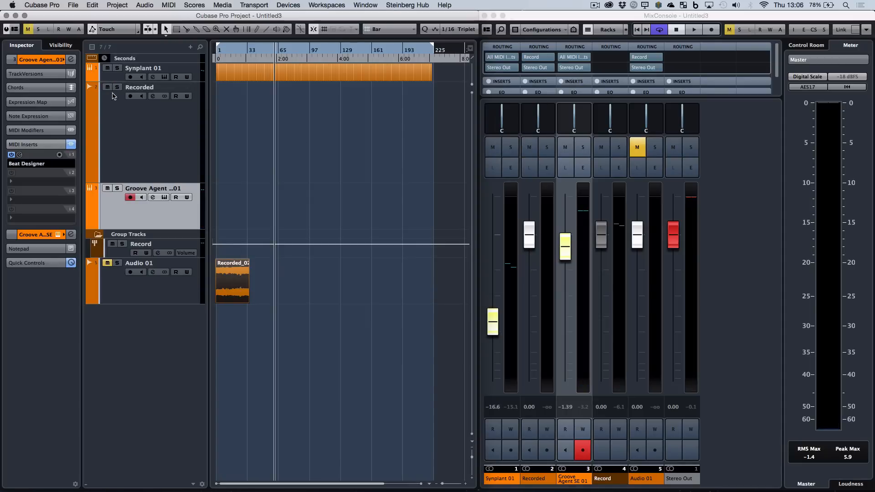
pyautogui.click(146, 128)
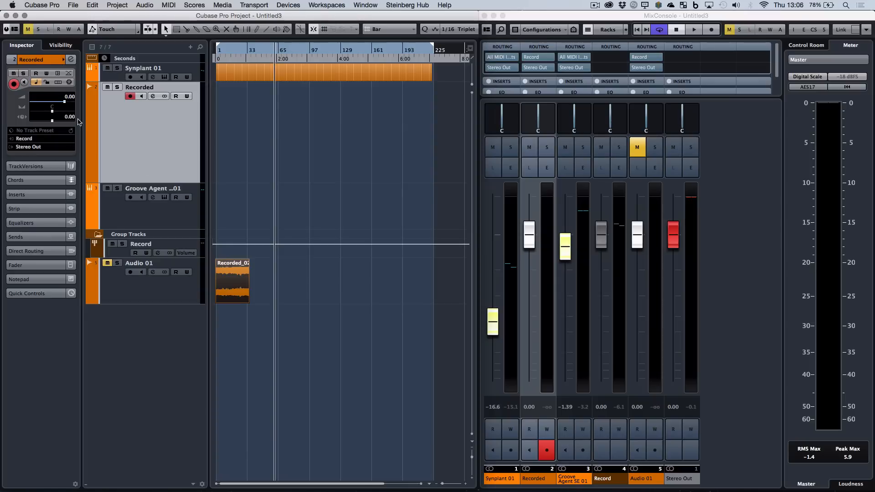
# Select the Synplant track, reopen the Synplant editor and place it over the lower part of the track list.
pyautogui.click(113, 78)
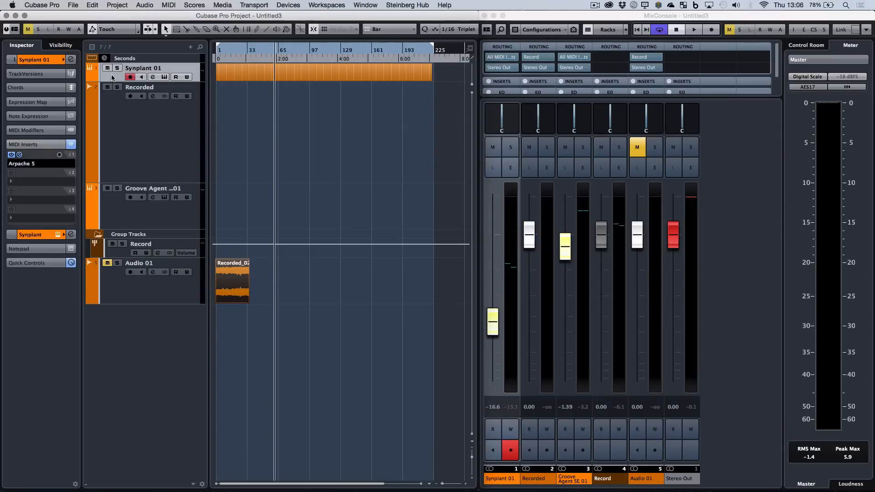
pyautogui.click(43, 61)
pyautogui.click(71, 156)
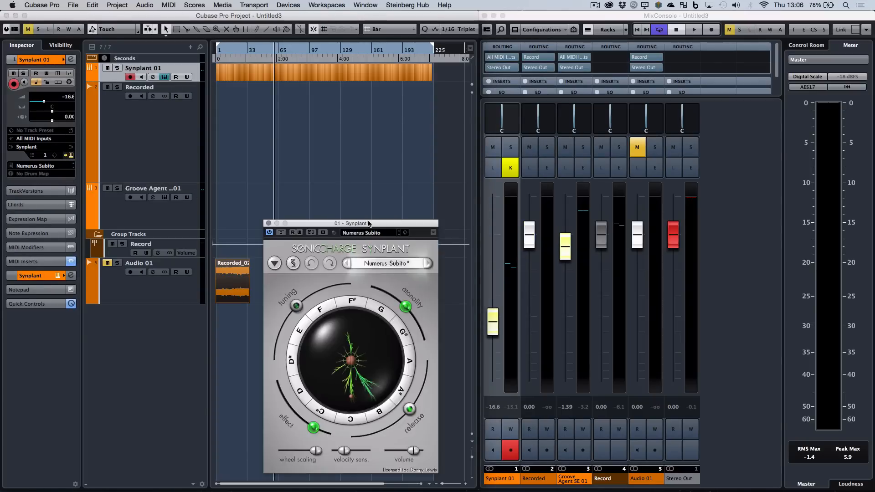
pyautogui.moveTo(379, 228); pyautogui.dragTo(141, 151)
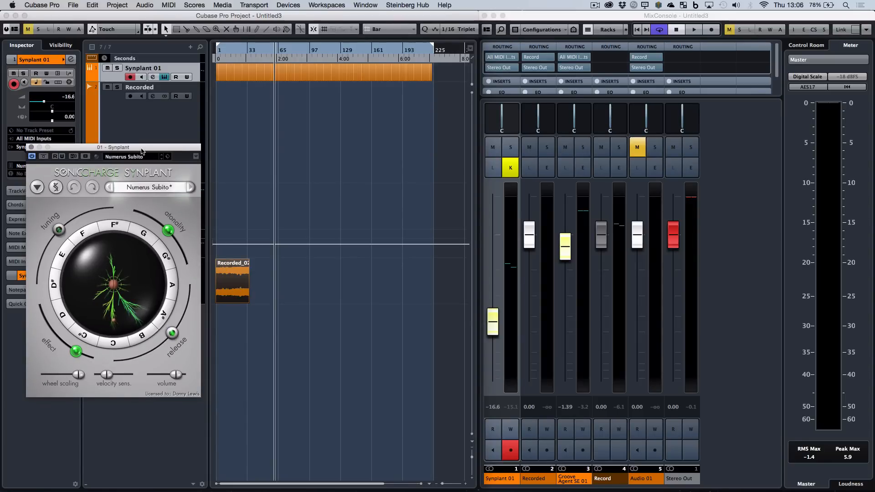
# Record another take from the beginning of the arrangement, reshape Synplant's branches while it runs, and stop recording.
pyautogui.click(636, 32)
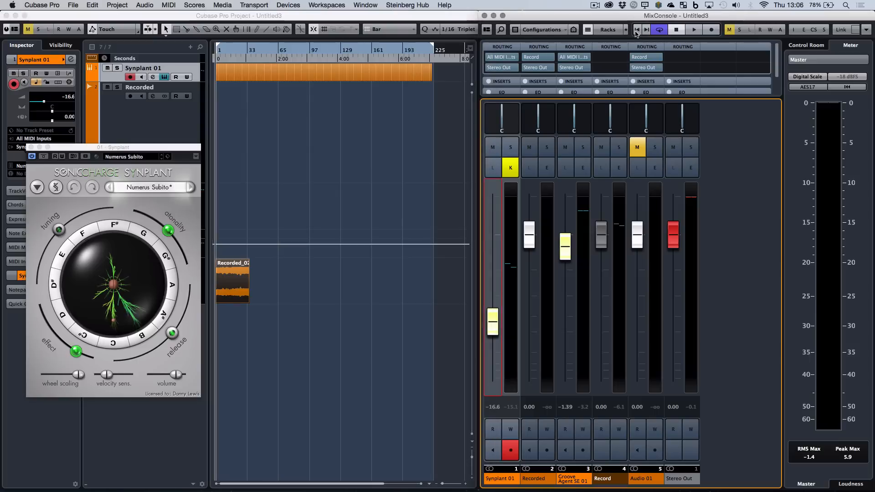
pyautogui.click(715, 31)
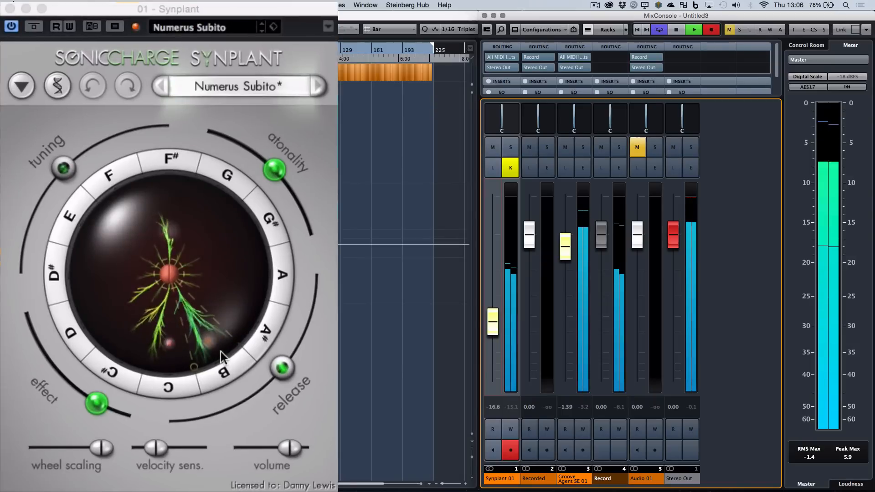
pyautogui.click(181, 282)
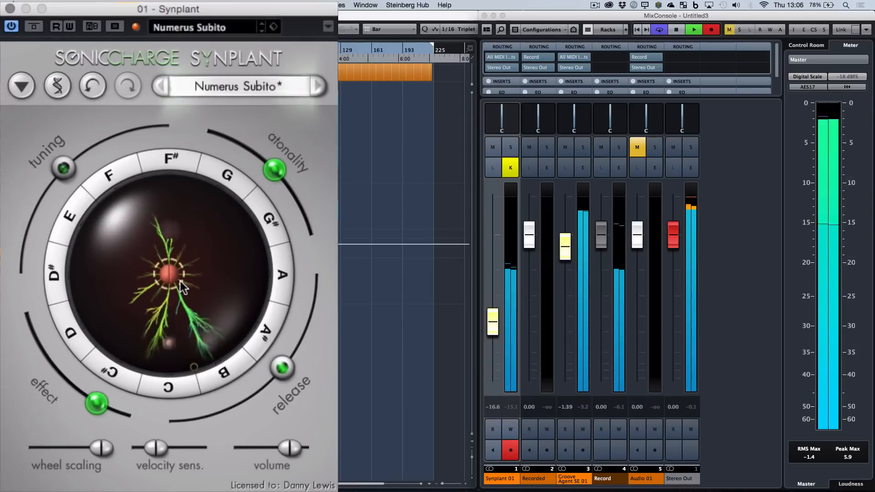
pyautogui.moveTo(180, 281)
pyautogui.mouseDown()
pyautogui.moveTo(197, 307)
pyautogui.moveTo(182, 291)
pyautogui.mouseUp()
pyautogui.press('space')
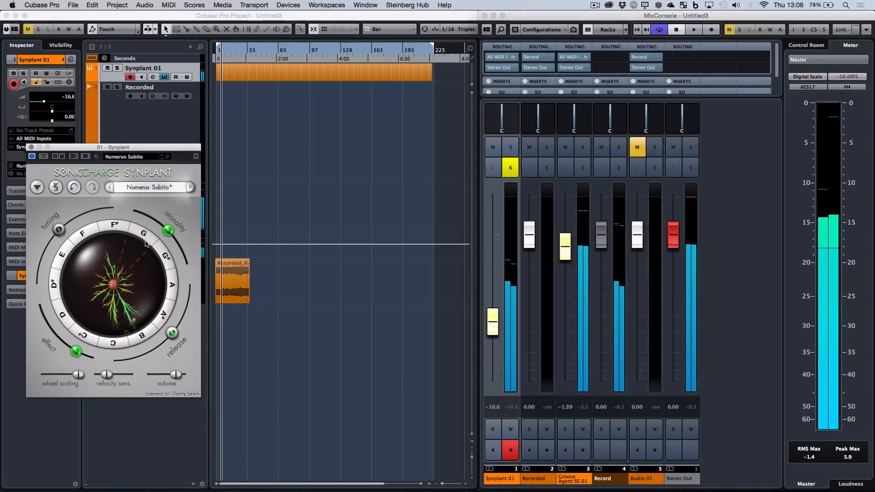
# Move the Synplant editor below the Recorded track, arm that track and start recording from the beginning of the project.
pyautogui.moveTo(162, 144); pyautogui.dragTo(166, 205)
pyautogui.click(136, 140)
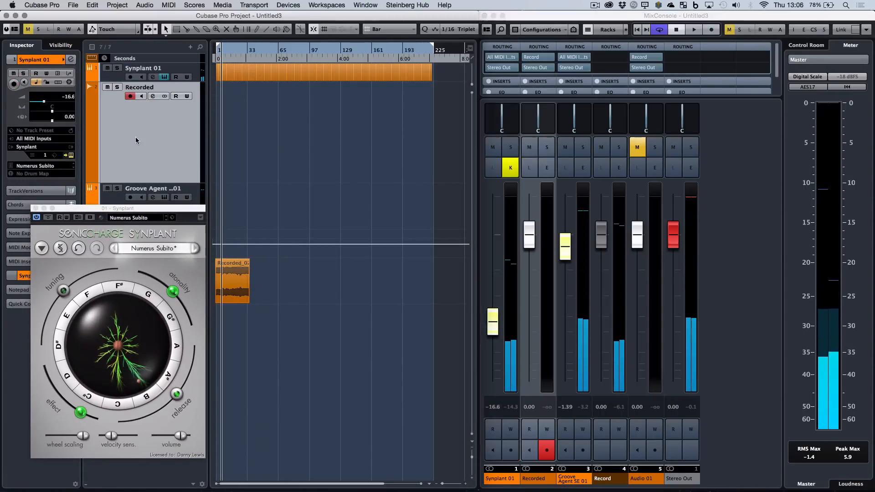
pyautogui.click(130, 97)
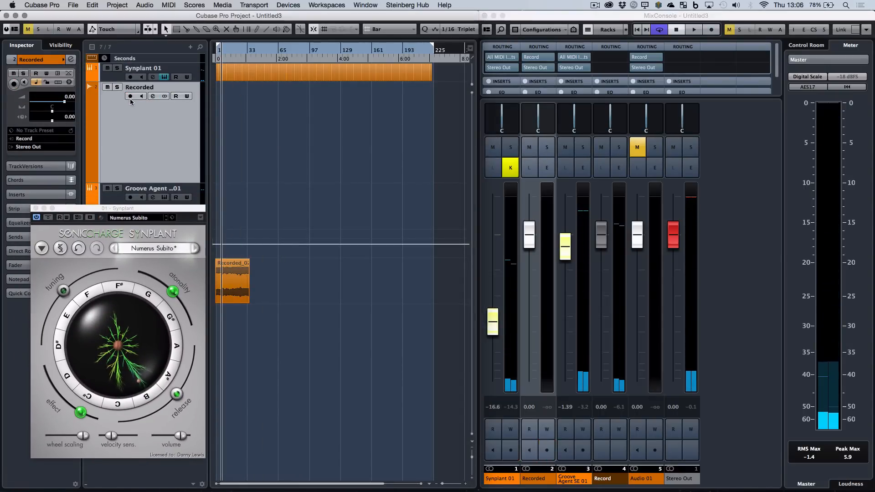
pyautogui.click(131, 97)
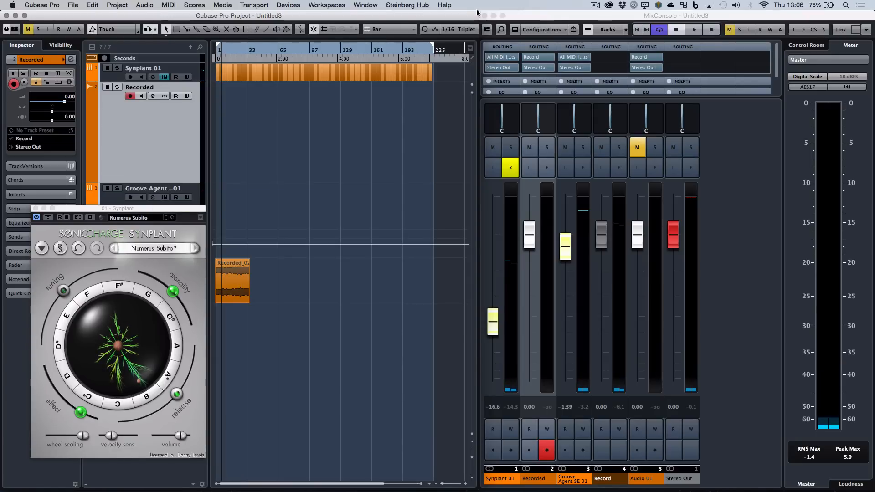
pyautogui.click(640, 31)
pyautogui.click(711, 30)
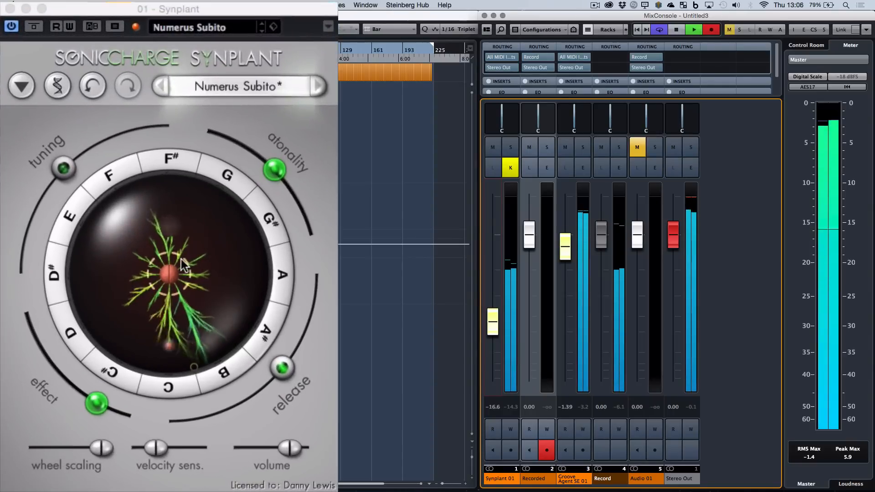
# While recording, reshape Synplant's branches and swing the effect knob up toward D and the release knob down toward C.
pyautogui.moveTo(181, 259); pyautogui.dragTo(188, 210)
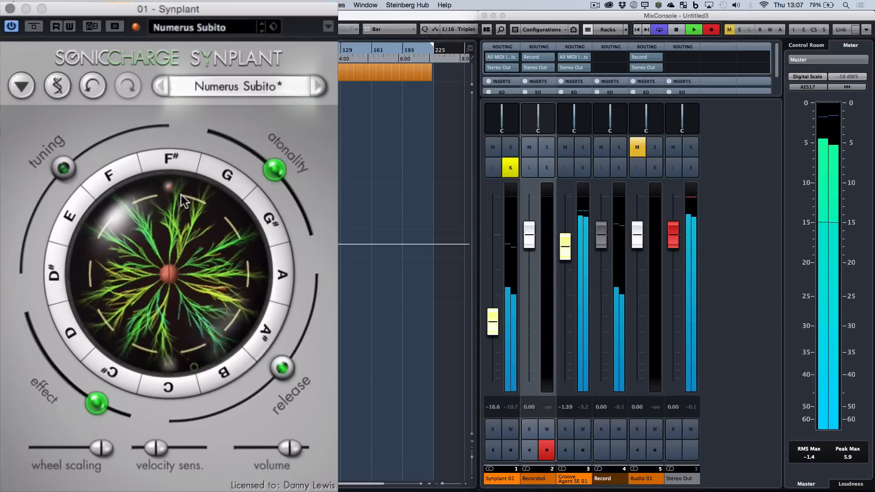
pyautogui.moveTo(184, 213); pyautogui.dragTo(177, 262)
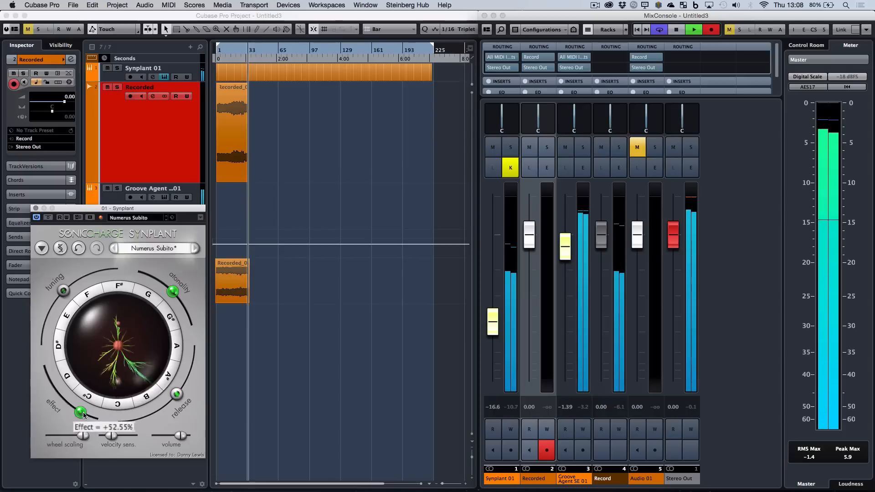
pyautogui.moveTo(81, 414); pyautogui.dragTo(42, 370)
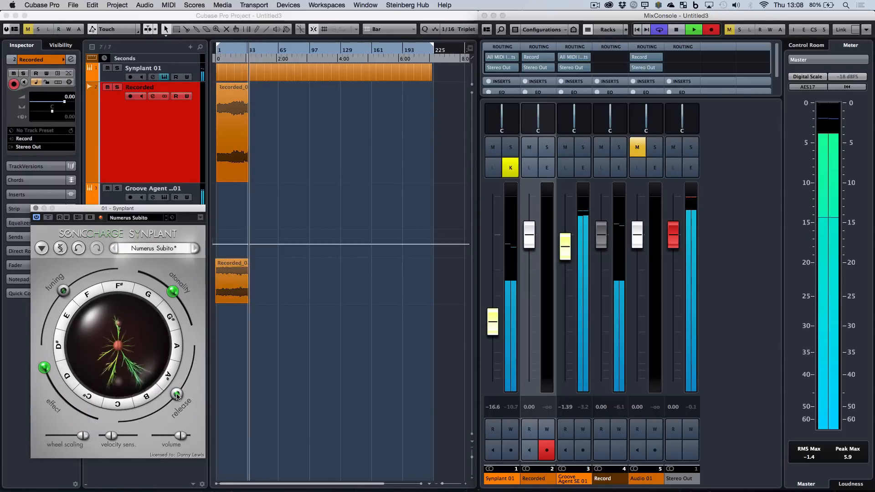
pyautogui.moveTo(177, 394); pyautogui.dragTo(139, 432)
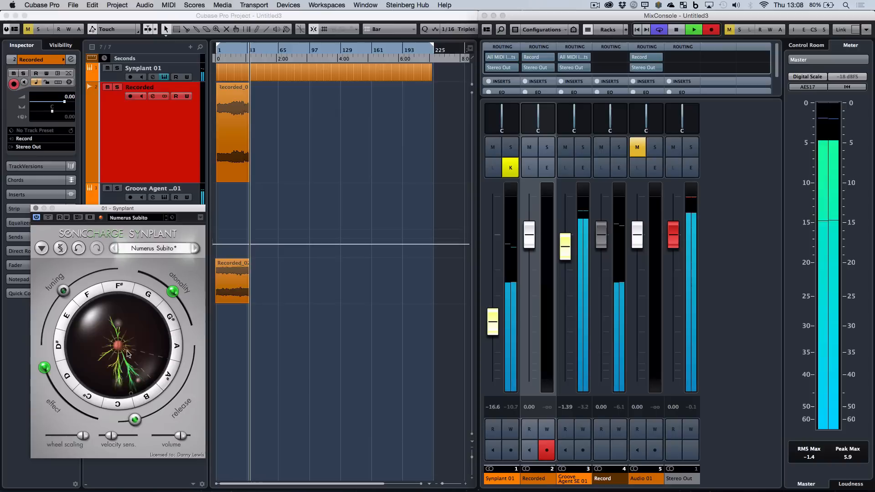
# During the take, regrow the branches, sweep the effect knob back toward C# and return the release knob toward A#.
pyautogui.moveTo(126, 352)
pyautogui.mouseDown()
pyautogui.moveTo(138, 369)
pyautogui.moveTo(129, 364)
pyautogui.mouseUp()
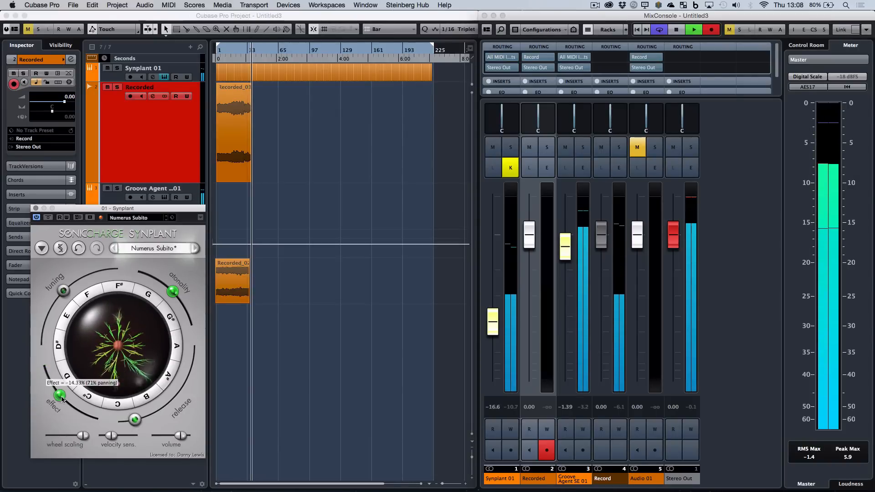
pyautogui.moveTo(62, 399); pyautogui.dragTo(101, 405)
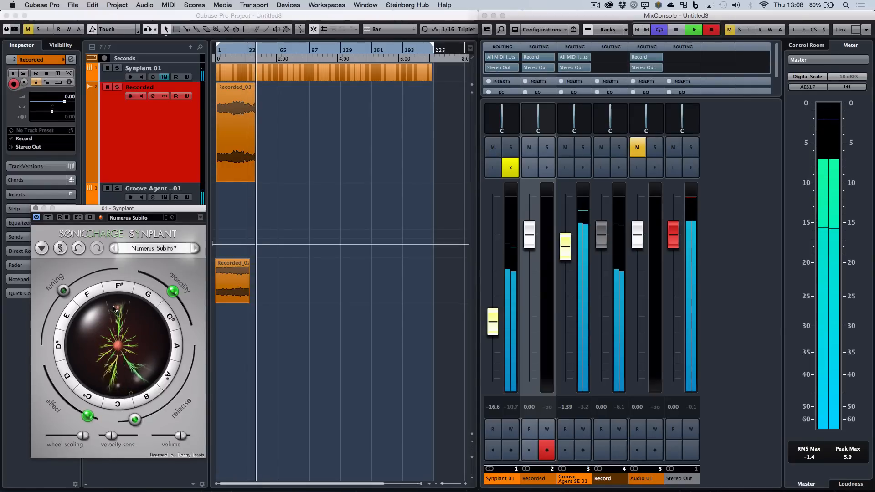
pyautogui.moveTo(135, 420)
pyautogui.mouseDown()
pyautogui.moveTo(162, 405)
pyautogui.moveTo(186, 366)
pyautogui.moveTo(159, 409)
pyautogui.moveTo(188, 378)
pyautogui.moveTo(184, 348)
pyautogui.moveTo(130, 416)
pyautogui.mouseUp()
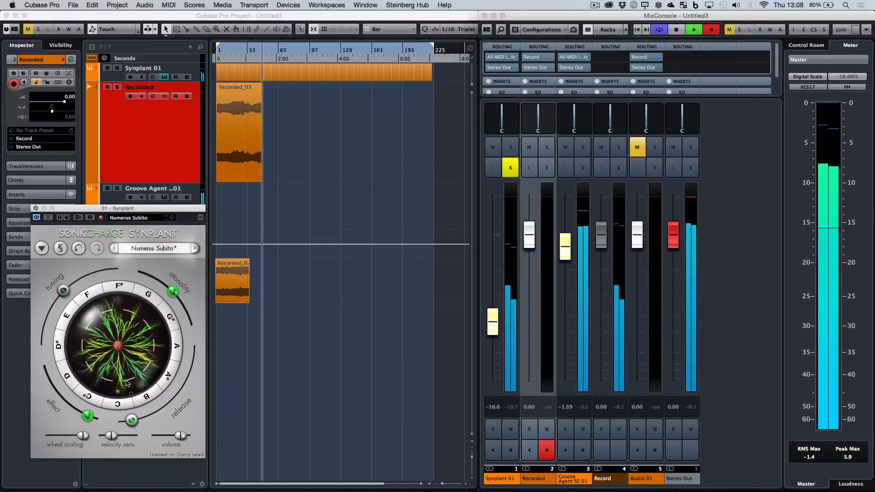
pyautogui.moveTo(135, 424); pyautogui.dragTo(171, 380)
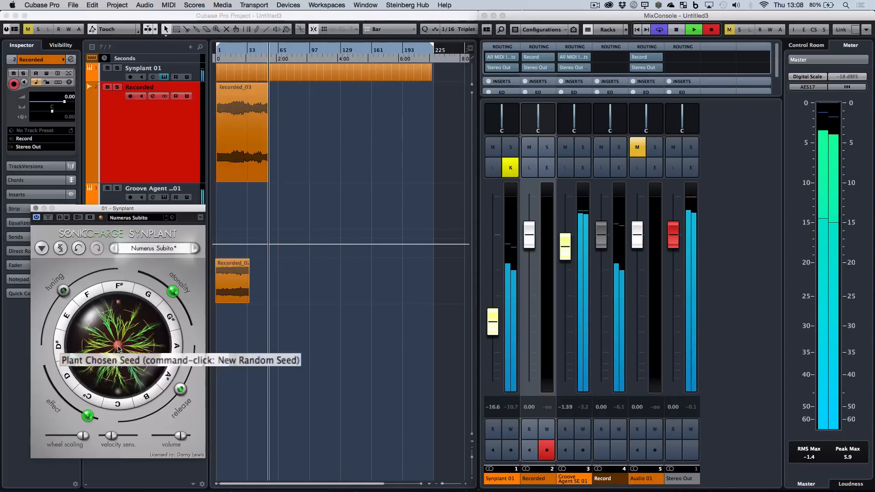
# Collapse Synplant's branches to the centre seed and grow new ones at C, B and F# during the take.
pyautogui.click(169, 275)
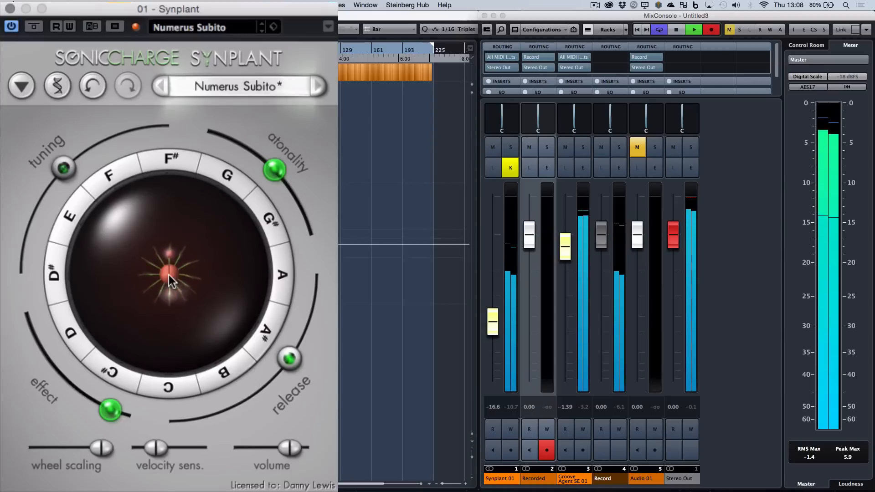
pyautogui.moveTo(169, 275); pyautogui.dragTo(177, 351)
pyautogui.moveTo(182, 295); pyautogui.dragTo(200, 322)
pyautogui.moveTo(175, 262); pyautogui.dragTo(169, 215)
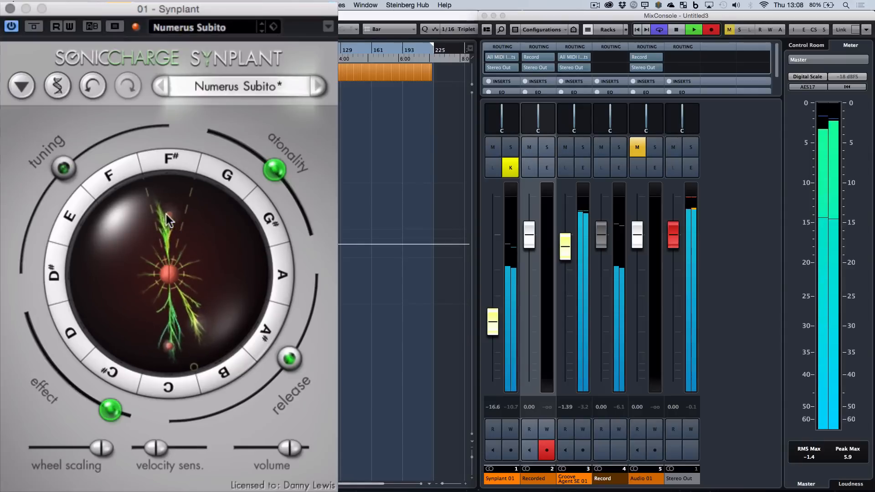
# Move the release knob further up, adjust the C branch, and dip the atonality to about 22% before raising it again.
pyautogui.moveTo(279, 342); pyautogui.dragTo(300, 319)
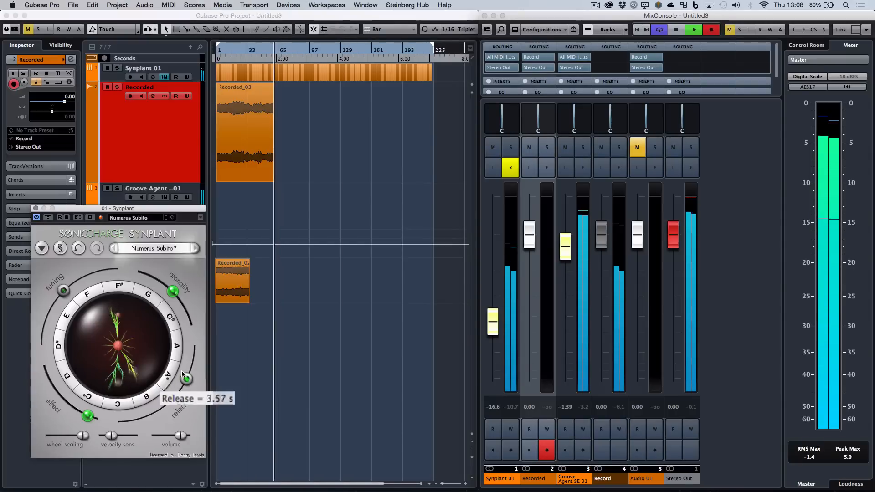
pyautogui.moveTo(185, 369)
pyautogui.mouseDown()
pyautogui.moveTo(185, 377)
pyautogui.moveTo(192, 360)
pyautogui.moveTo(184, 378)
pyautogui.mouseUp()
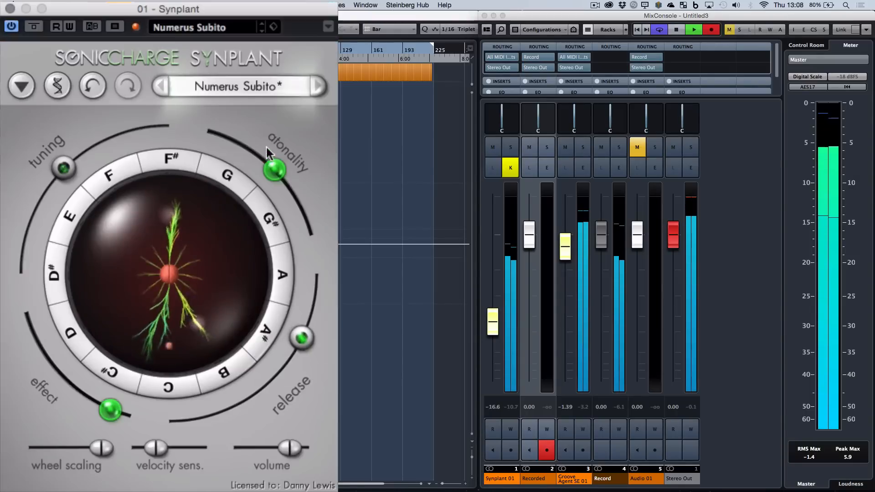
pyautogui.moveTo(268, 152)
pyautogui.mouseDown()
pyautogui.moveTo(255, 132)
pyautogui.moveTo(253, 155)
pyautogui.moveTo(253, 146)
pyautogui.mouseUp()
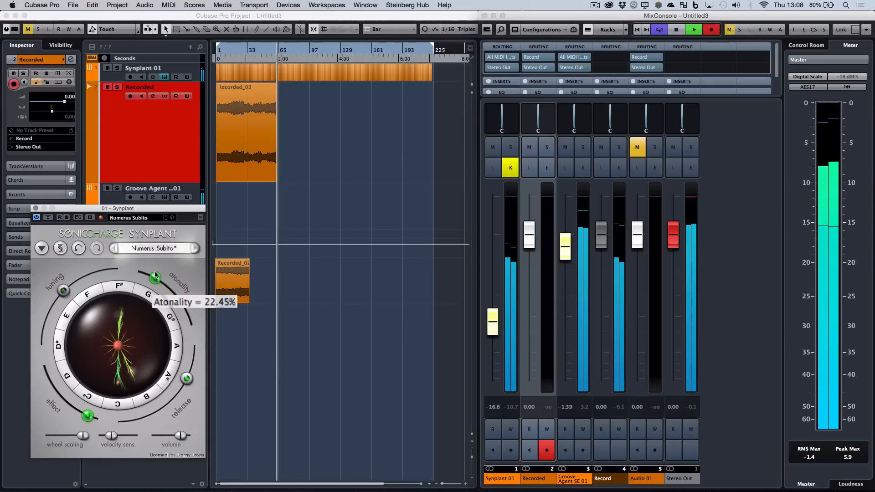
pyautogui.moveTo(155, 275); pyautogui.dragTo(169, 290)
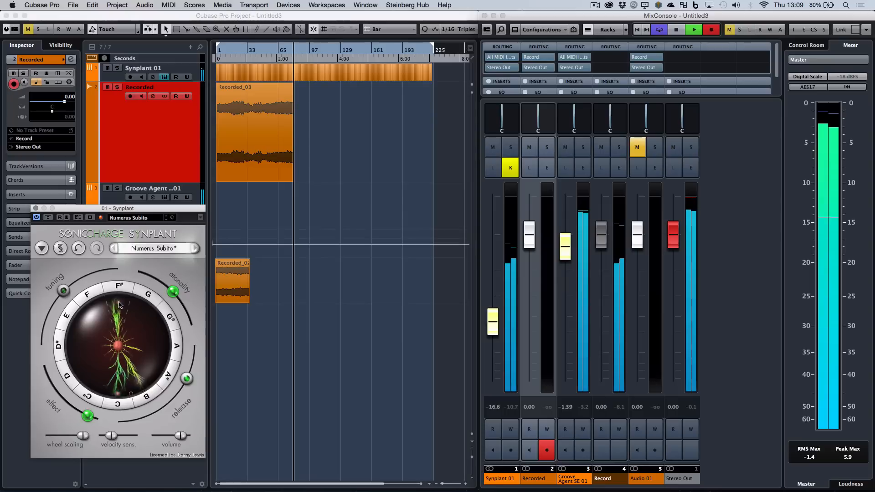
# Collapse the branches a second time, regrow those at C, F# and B, and extend the C branch further.
pyautogui.click(117, 348)
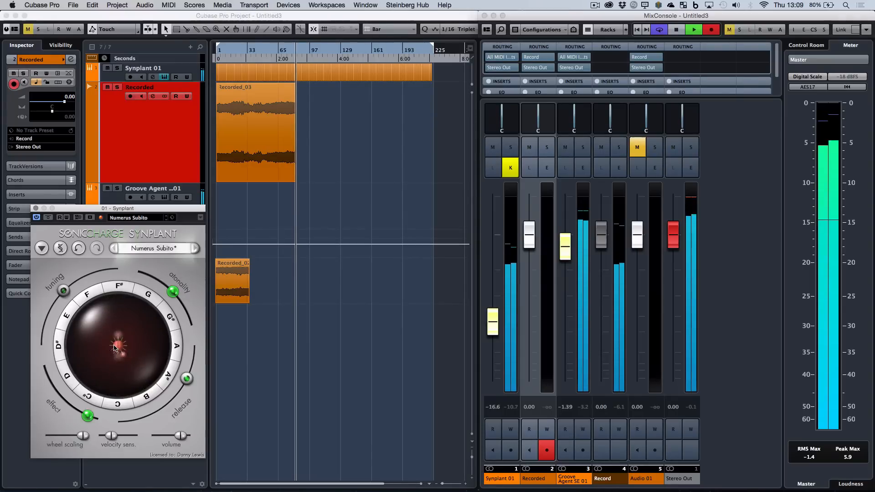
pyautogui.moveTo(115, 358); pyautogui.dragTo(114, 368)
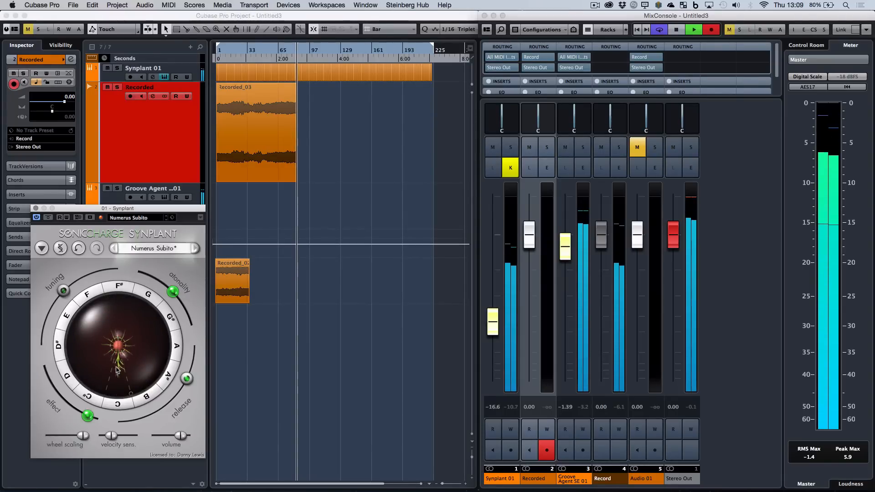
pyautogui.moveTo(119, 336); pyautogui.dragTo(115, 317)
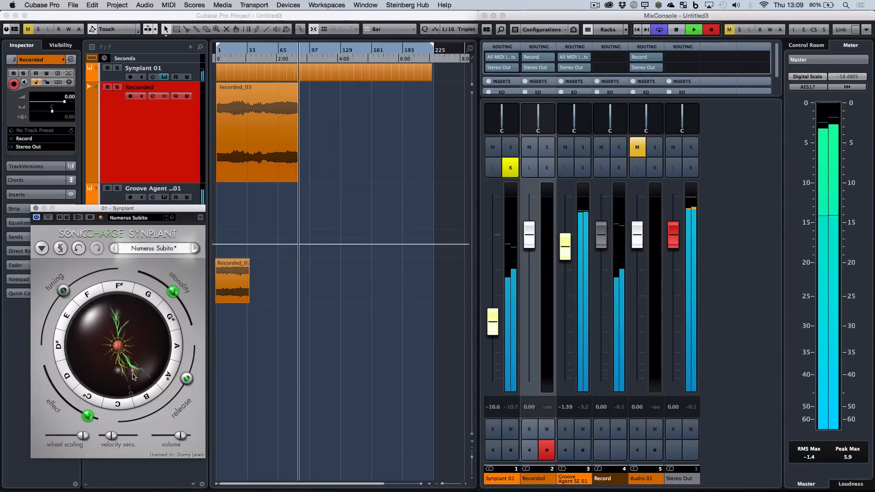
pyautogui.moveTo(132, 377); pyautogui.dragTo(136, 380)
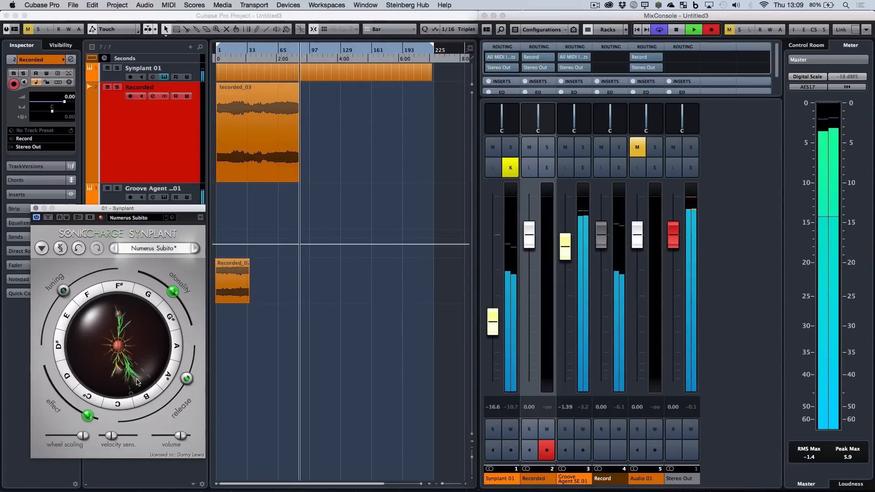
pyautogui.moveTo(119, 371); pyautogui.dragTo(121, 387)
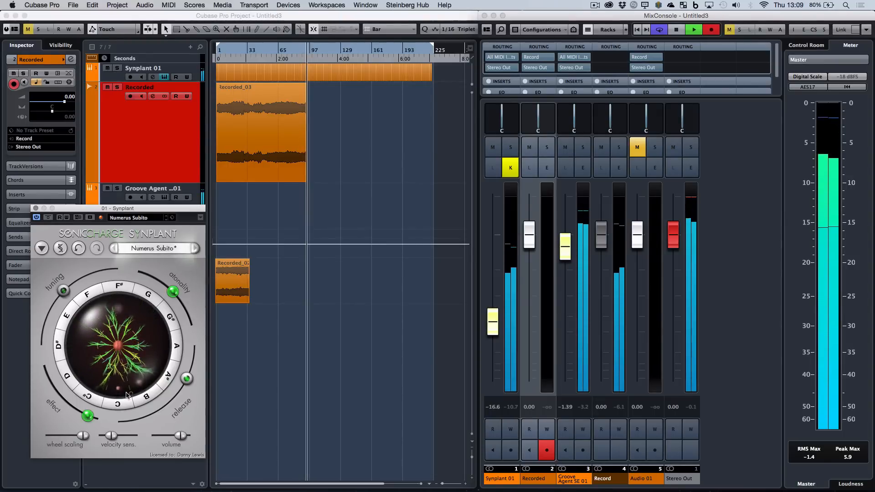
# Move the release knob slightly down, collapse the fully grown branches once more and stop recording.
pyautogui.moveTo(187, 378)
pyautogui.mouseDown()
pyautogui.moveTo(152, 425)
pyautogui.moveTo(121, 422)
pyautogui.moveTo(237, 311)
pyautogui.moveTo(184, 386)
pyautogui.mouseUp()
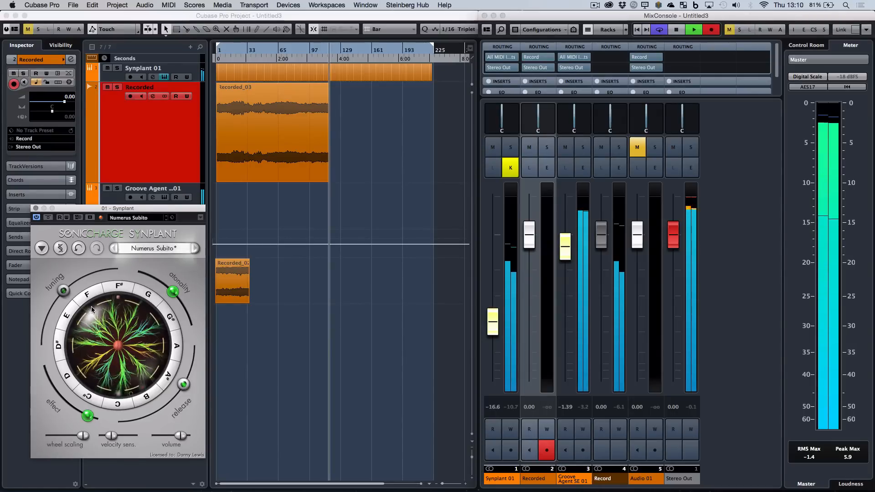
pyautogui.click(117, 347)
pyautogui.press('space')
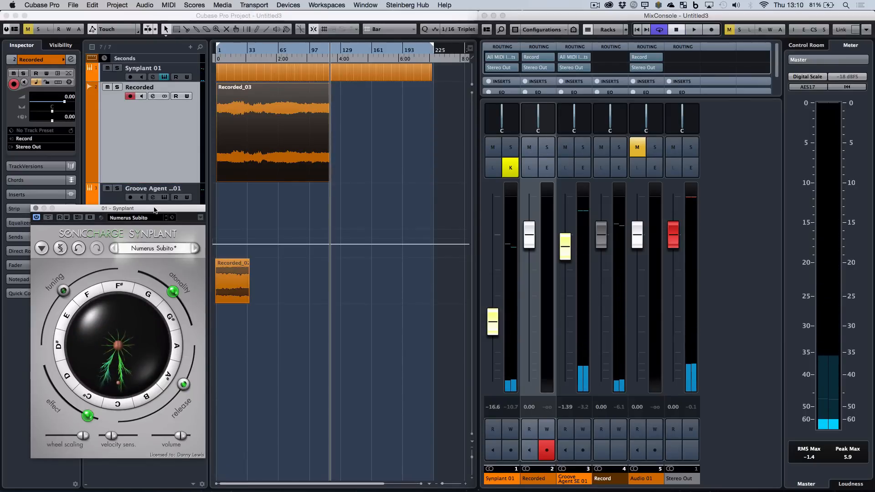
# Move the Synplant editor off the track list to below the Recorded clip and deselect the clip.
pyautogui.moveTo(154, 210); pyautogui.dragTo(327, 258)
pyautogui.click(310, 202)
pyautogui.click(309, 148)
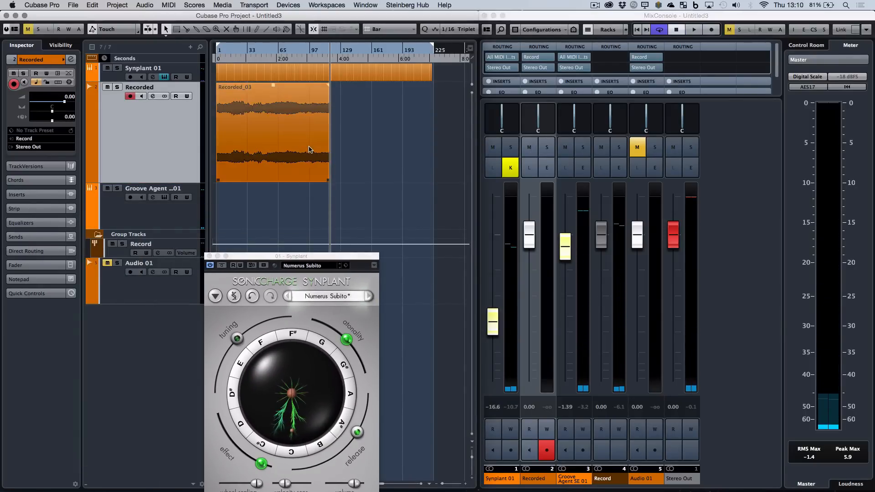
# Split the Recorded_03 clip at bar 5 with repeated cuts, dividing its whole length into four-bar pieces.
pyautogui.scroll(2, 309, 148)
pyautogui.hscroll(-2, 309, 149)
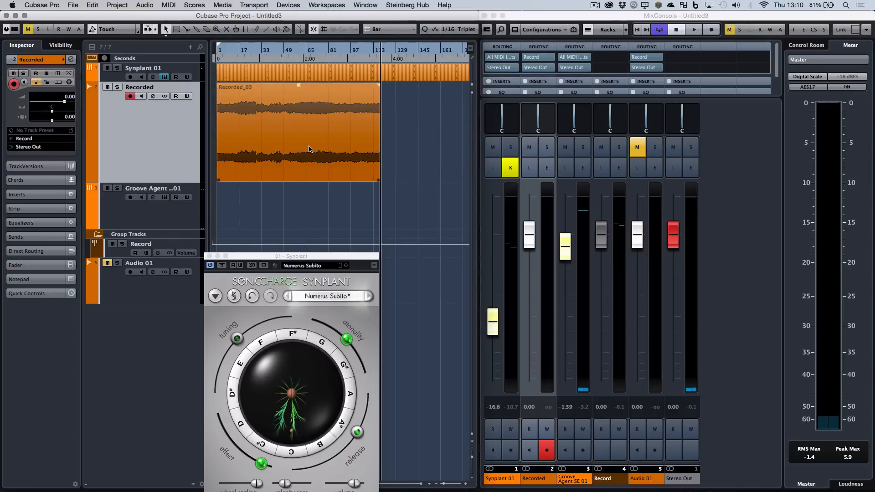
pyautogui.scroll(2, 309, 148)
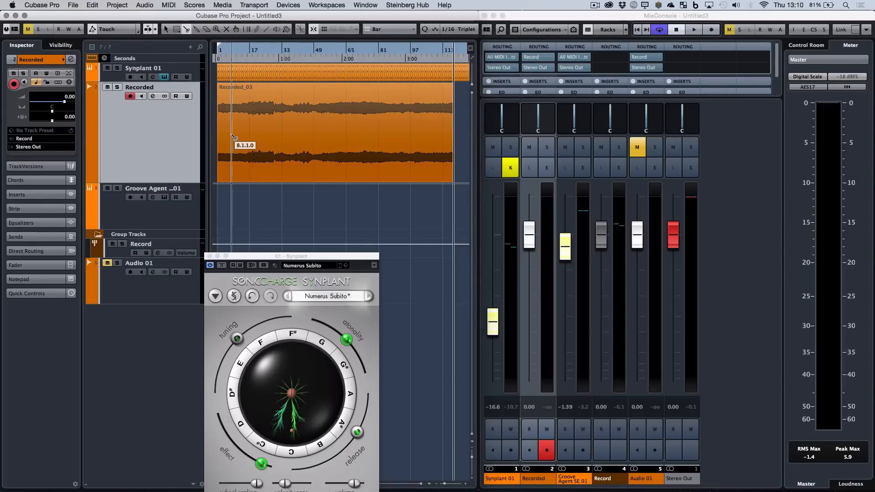
pyautogui.press('g')
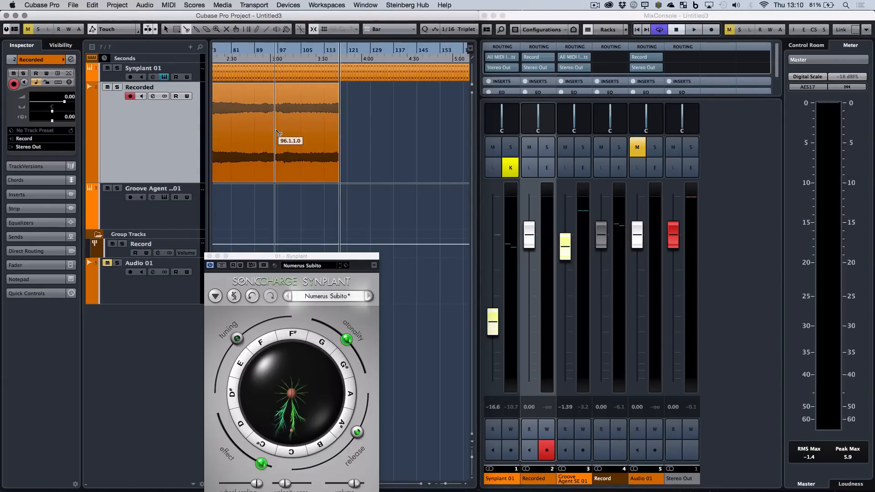
pyautogui.press('h')
pyautogui.press('h')
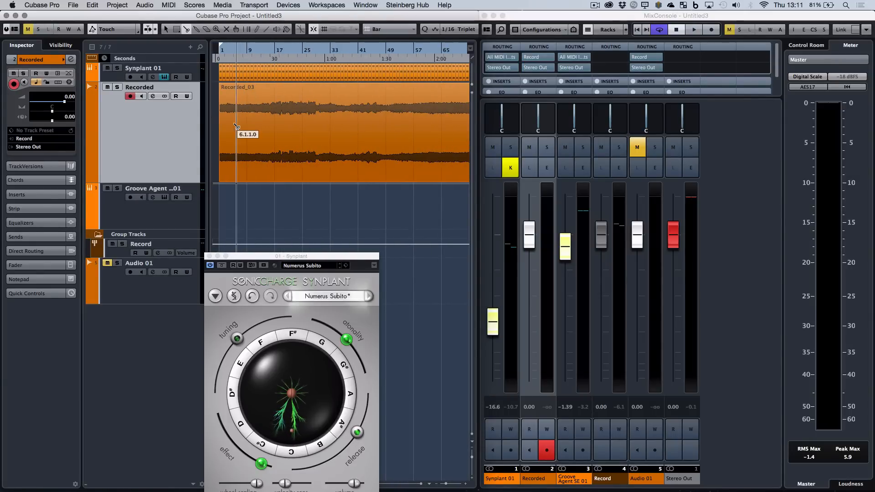
pyautogui.press('h')
pyautogui.press('h')
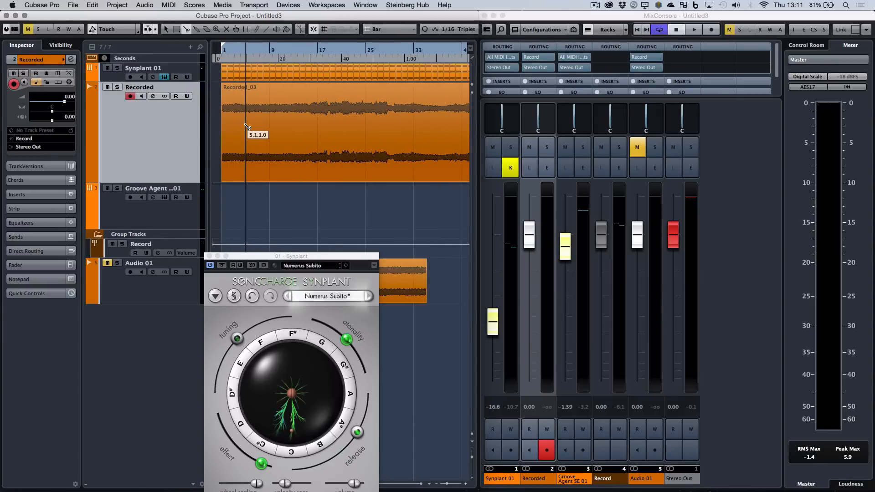
pyautogui.keyDown('alt'); pyautogui.click(246, 128); pyautogui.keyUp('alt')
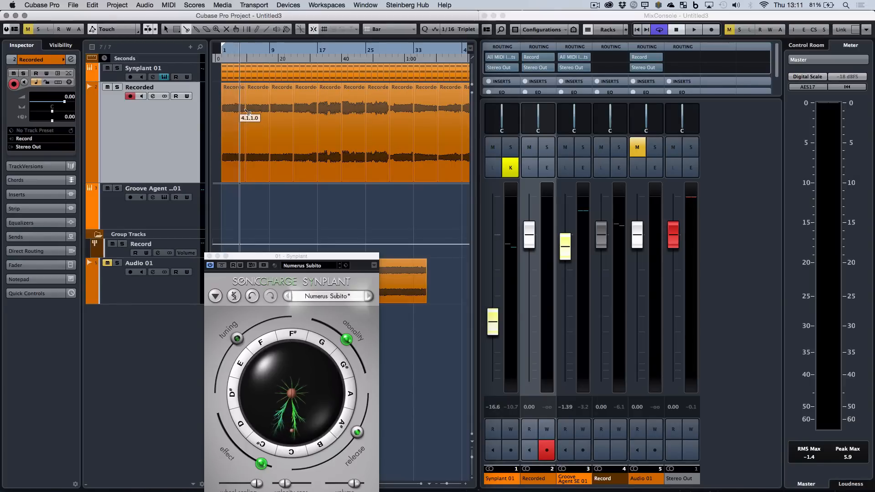
# Examine the four-bar pieces along the full length of the Recorded track.
pyautogui.press('g')
pyautogui.press('g')
pyautogui.press('g')
pyautogui.press('g')
pyautogui.press('g')
pyautogui.press('g')
pyautogui.press('g')
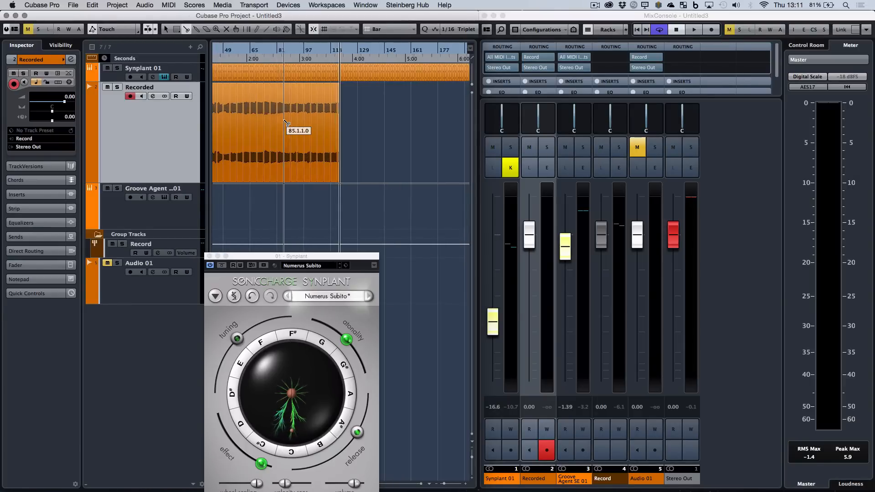
pyautogui.press('h')
pyautogui.press('h')
pyautogui.press('g')
pyautogui.press('g')
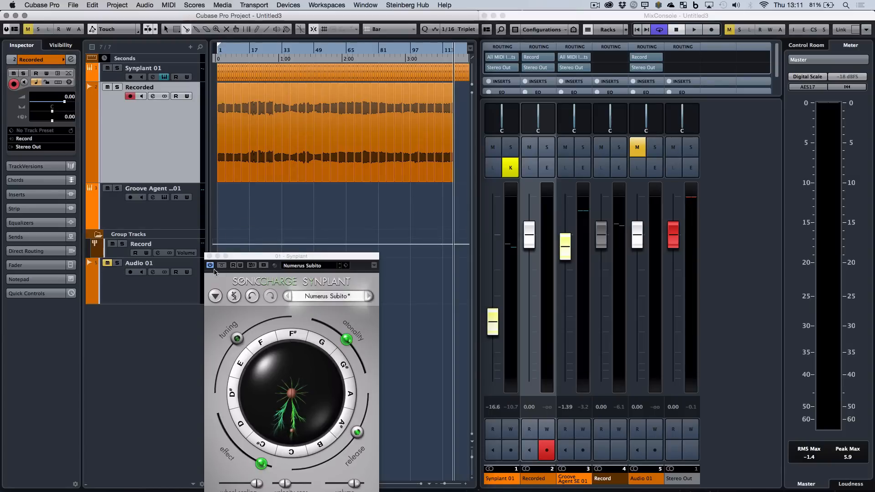
# Close the Synplant editor and enlarge the project window to fill the screen.
pyautogui.click(209, 256)
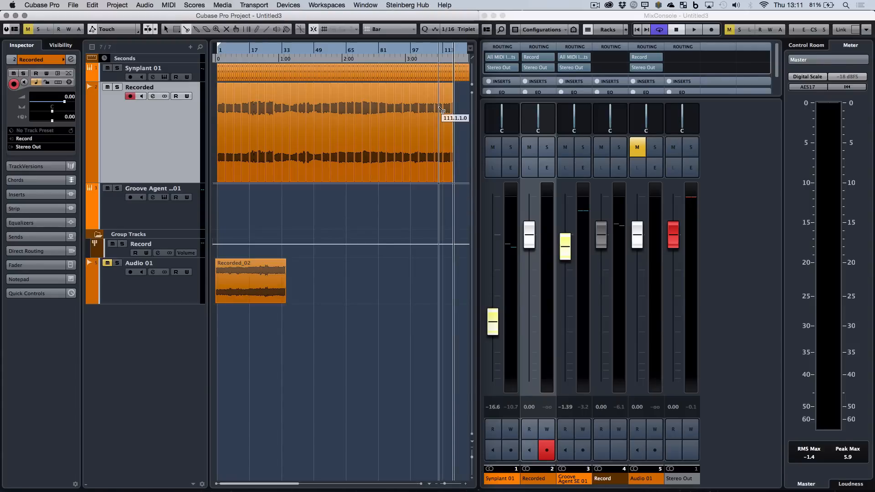
pyautogui.click(26, 16)
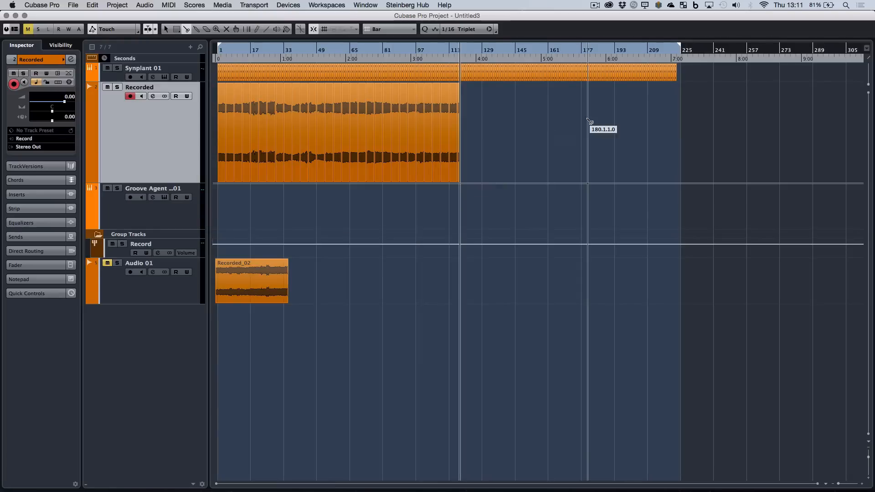
pyautogui.press('h')
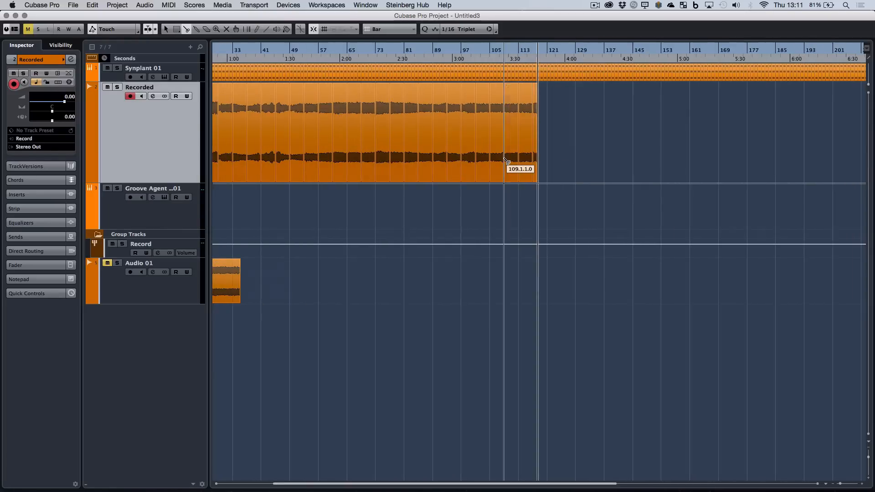
# Mute the Synplant 01 track and play the four-bar Recorded pieces from bar 1.
pyautogui.press('g')
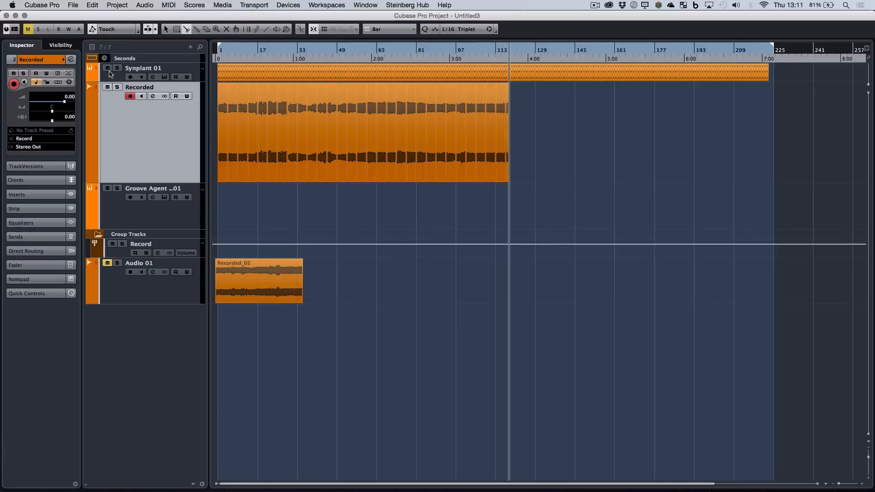
pyautogui.doubleClick(219, 52)
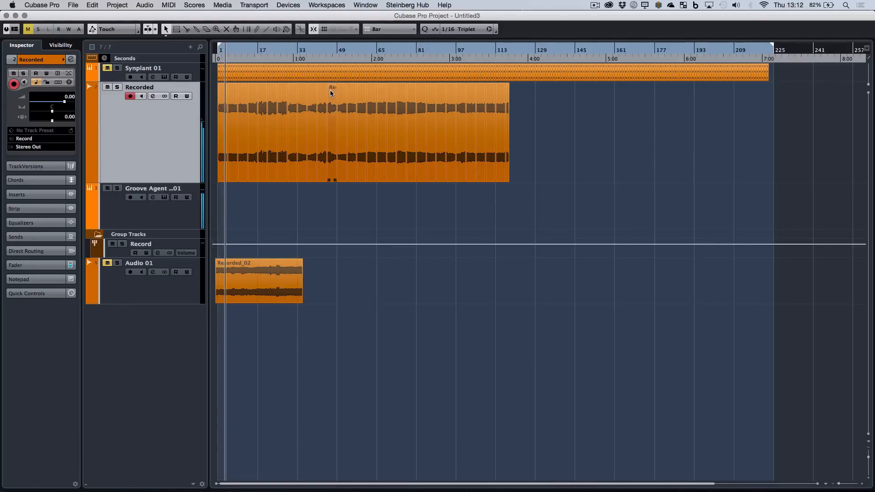
pyautogui.press('h')
pyautogui.press('h')
pyautogui.press('h')
pyautogui.press('h')
pyautogui.press('h')
pyautogui.press('h')
pyautogui.press('h')
pyautogui.press('h')
pyautogui.press('h')
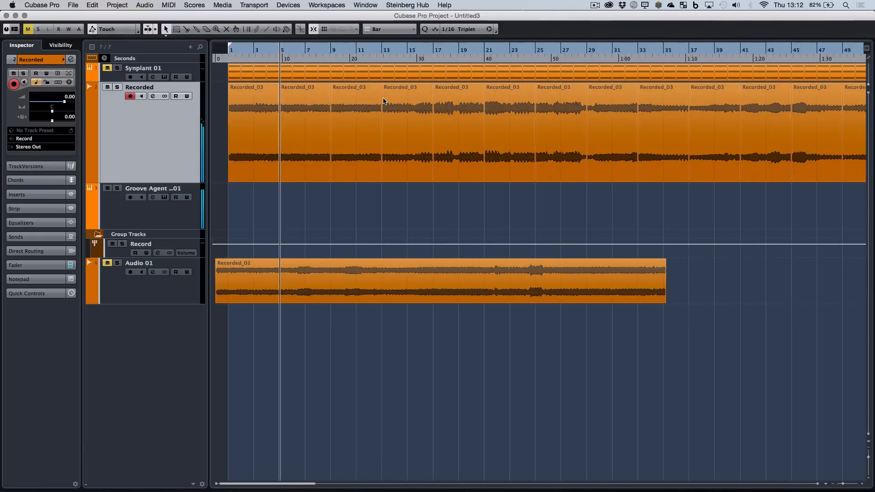
# Split the first Recorded piece at bar 4 and move the resulting one-bar slice straight down onto a new audio track below Audio 01.
pyautogui.click(295, 128)
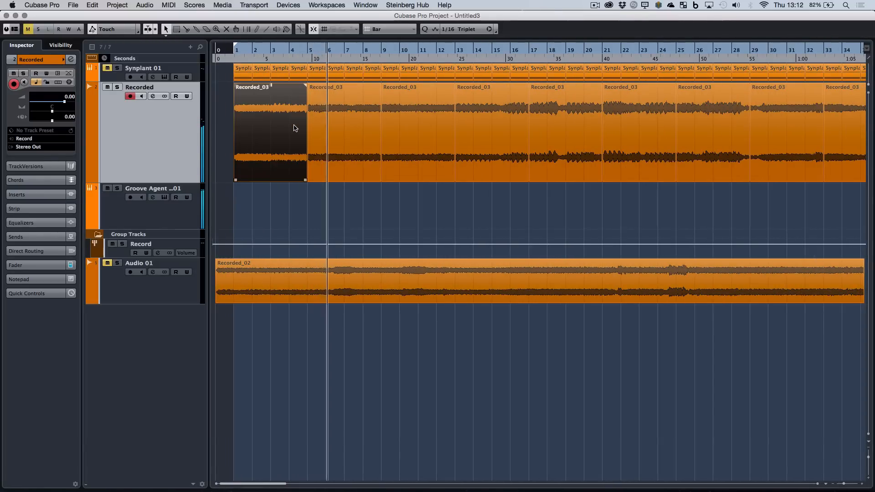
pyautogui.press('3')
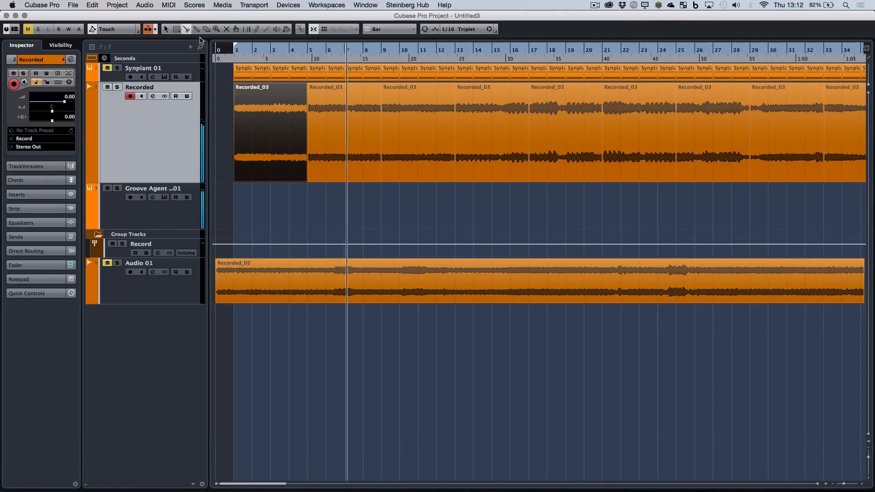
pyautogui.click(288, 128)
pyautogui.press('1')
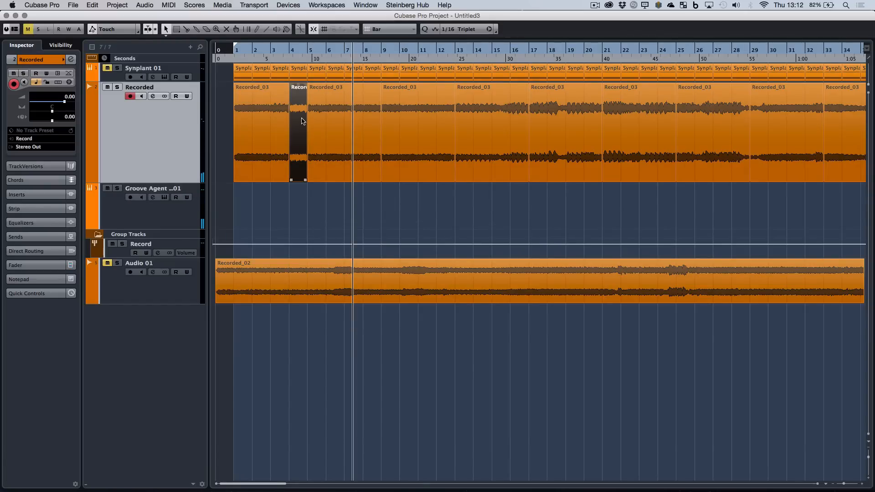
pyautogui.moveTo(301, 121); pyautogui.dragTo(301, 342)
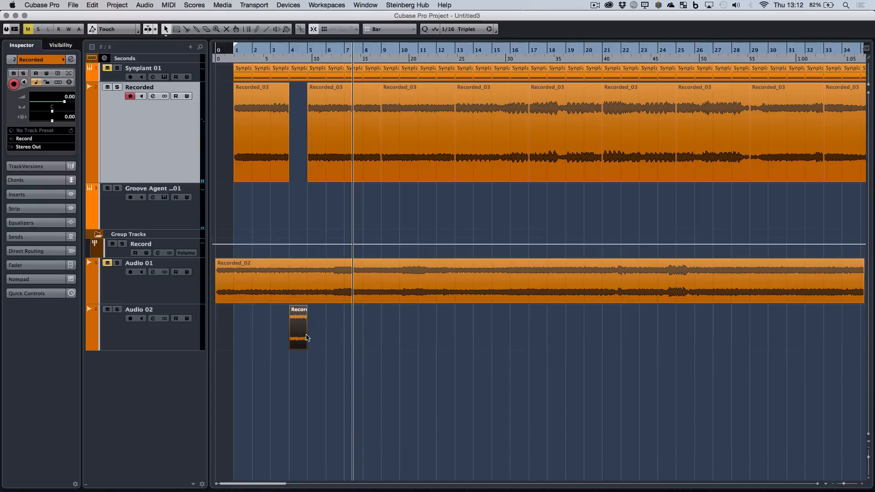
# Solo the Audio 02 track, play its slice from bar 4, and duplicate the slice to bar 5.
pyautogui.click(118, 310)
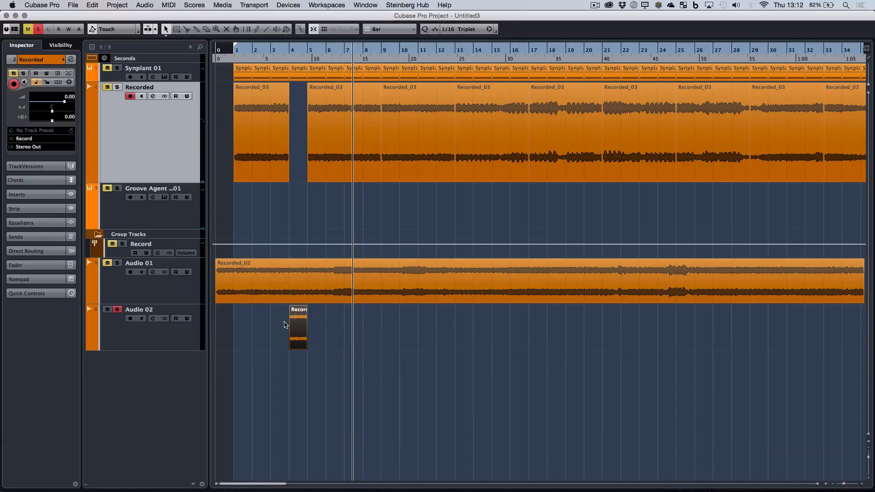
pyautogui.click(287, 51)
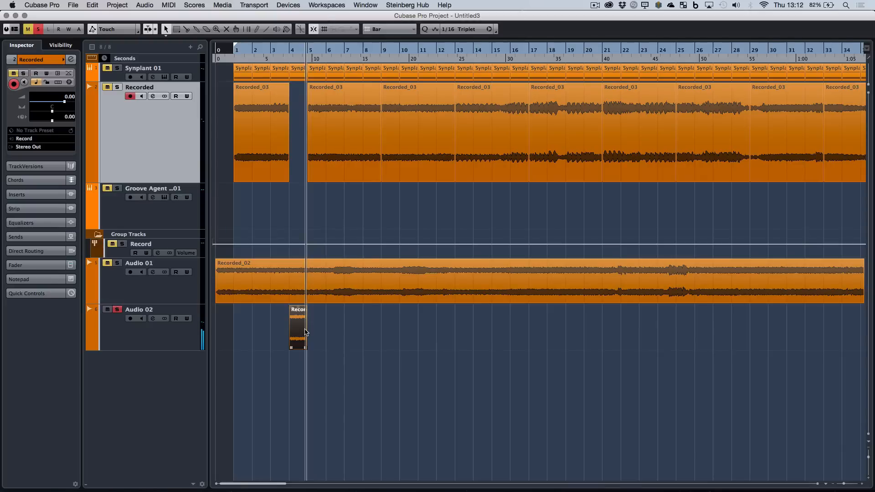
pyautogui.press('super+d')
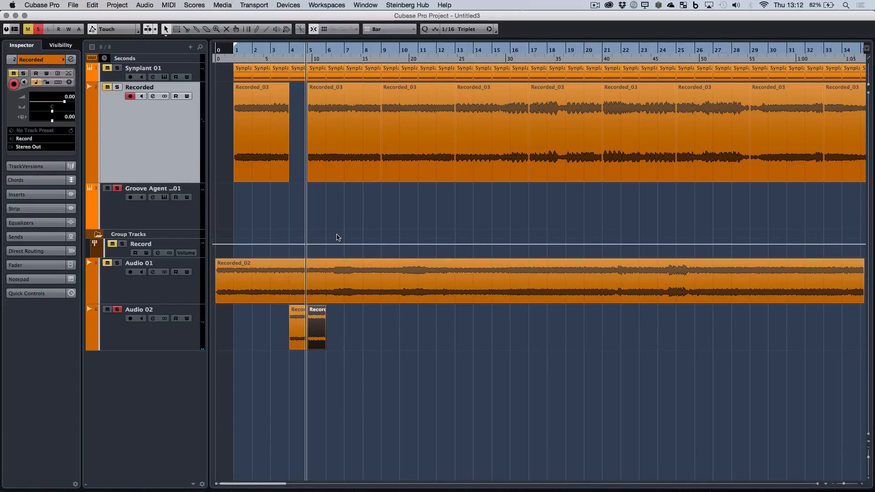
# Set the locators around both Audio 02 slices and play them from bar 4 with the Groove Agent track also soloed.
pyautogui.moveTo(279, 319); pyautogui.dragTo(357, 326)
pyautogui.press('p')
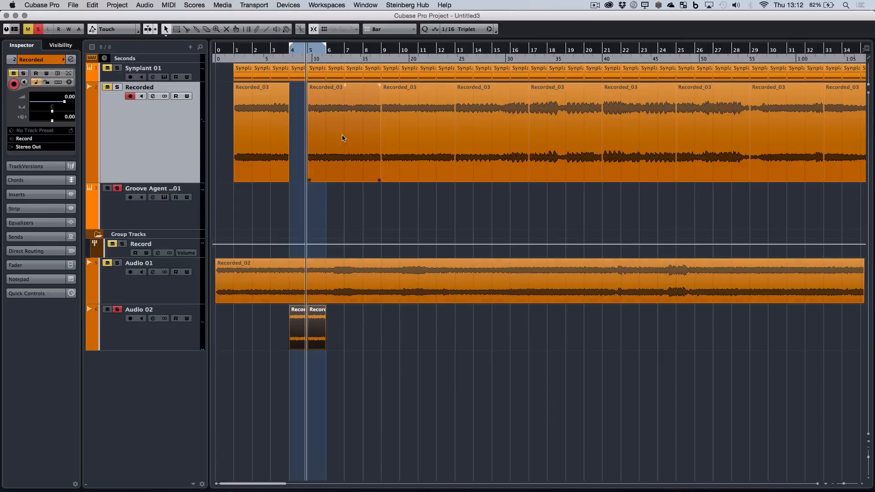
pyautogui.click(288, 55)
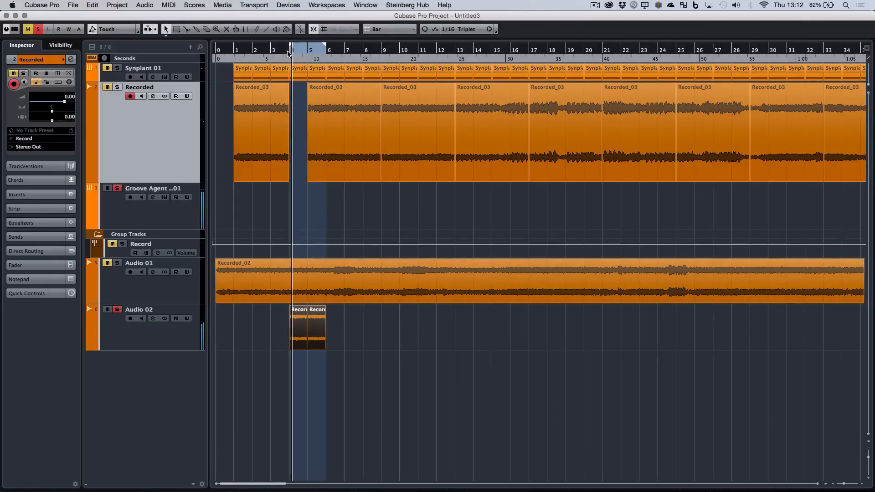
pyautogui.press('XF86AudioRaiseVolume')
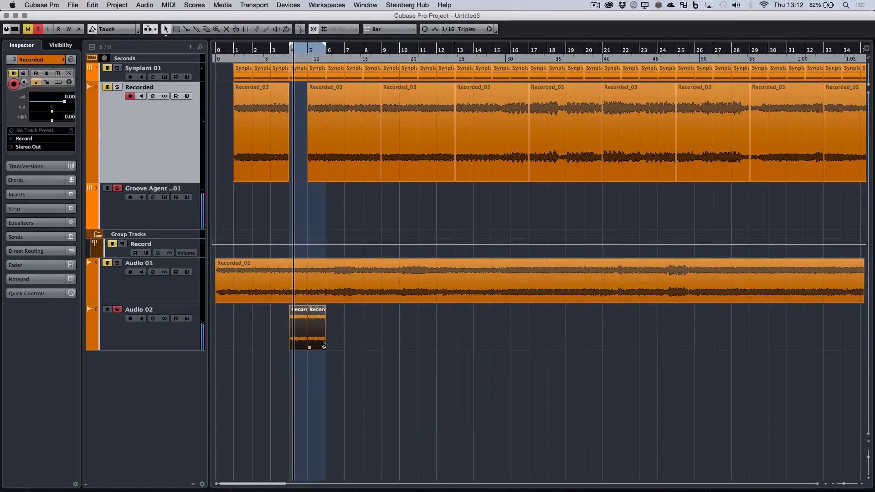
# Duplicate the two Audio 02 slices to bar 6 and shift the loop range to bars 6 and 7.
pyautogui.press('super+d')
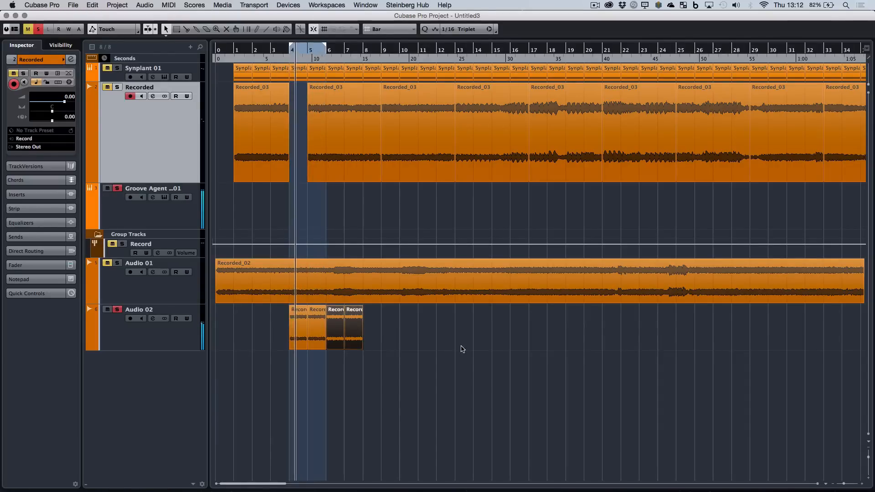
pyautogui.moveTo(322, 43); pyautogui.dragTo(363, 44)
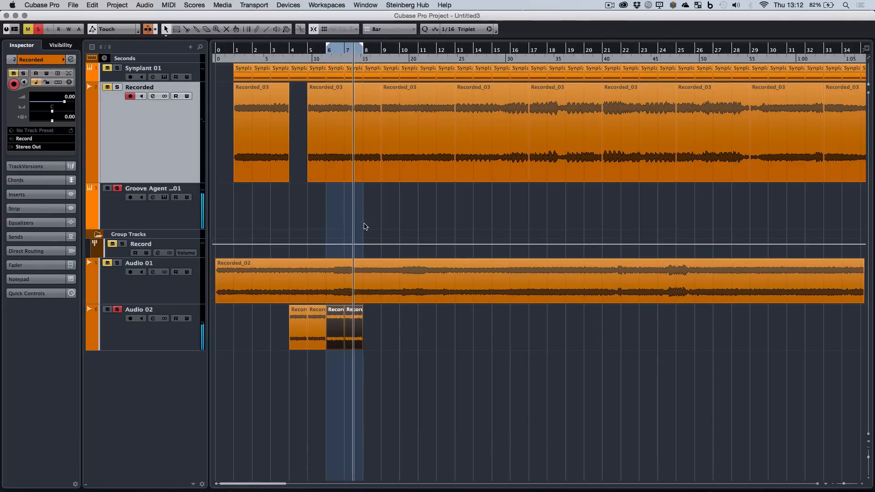
# Split the Recorded piece that starts at bar 5 at bar 6 and move the one-bar slice to bar 8 on Audio 02.
pyautogui.click(319, 121)
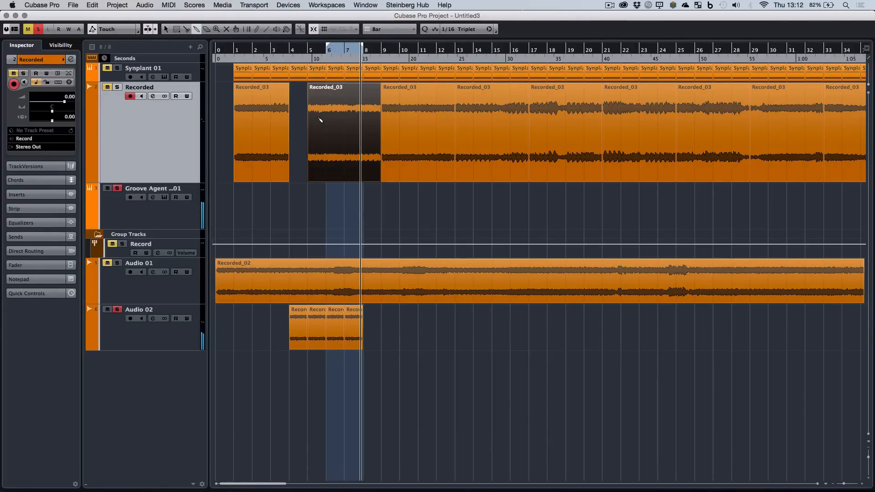
pyautogui.press('3')
pyautogui.click(328, 122)
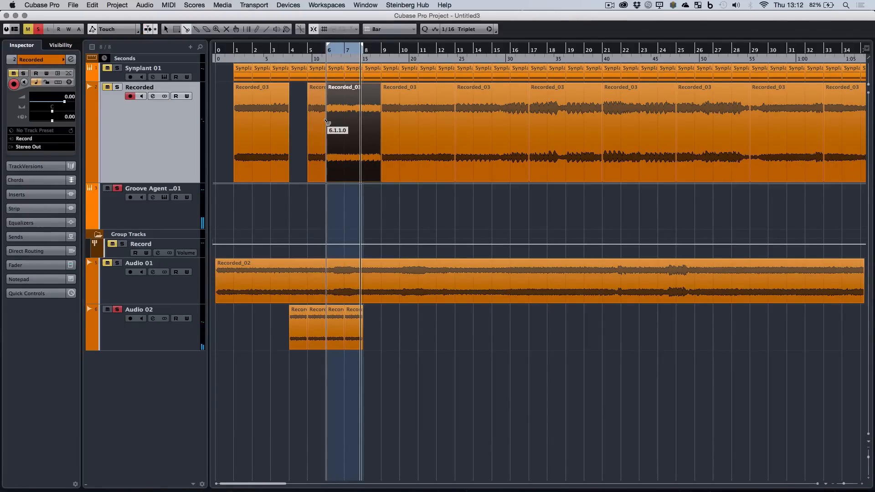
pyautogui.press('1')
pyautogui.moveTo(318, 122); pyautogui.dragTo(373, 329)
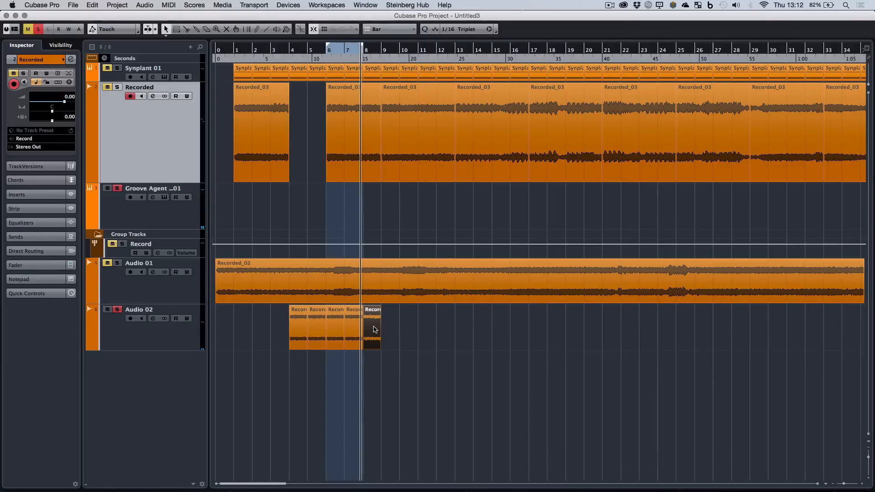
# Duplicate the slice at bar 8 on Audio 02 three times to fill bars 8 to 11.
pyautogui.press('super+d')
pyautogui.press('super+d')
pyautogui.press('super+d')
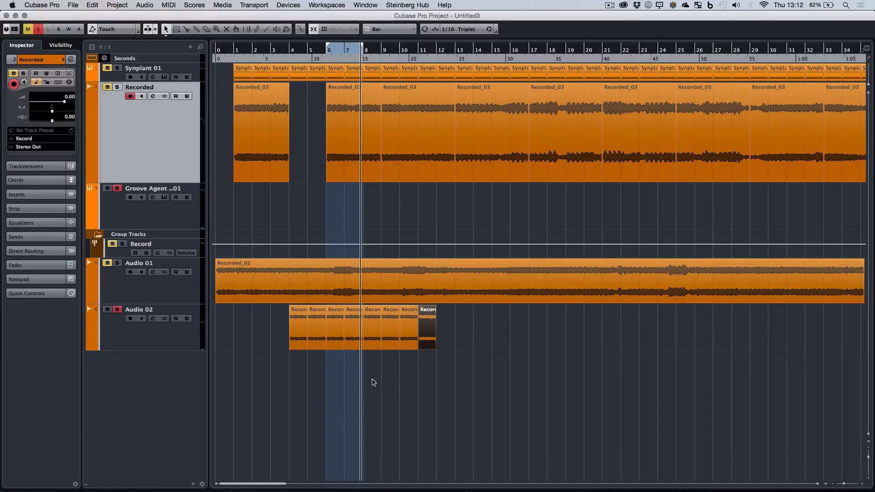
# Select the four Audio 02 slices in bars 8 to 11 and give them Color 1.
pyautogui.moveTo(376, 367); pyautogui.dragTo(446, 324)
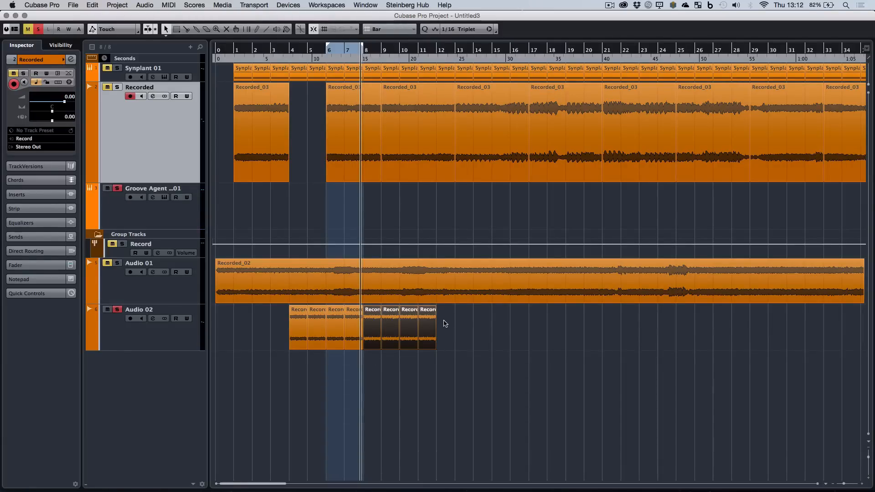
pyautogui.click(287, 33)
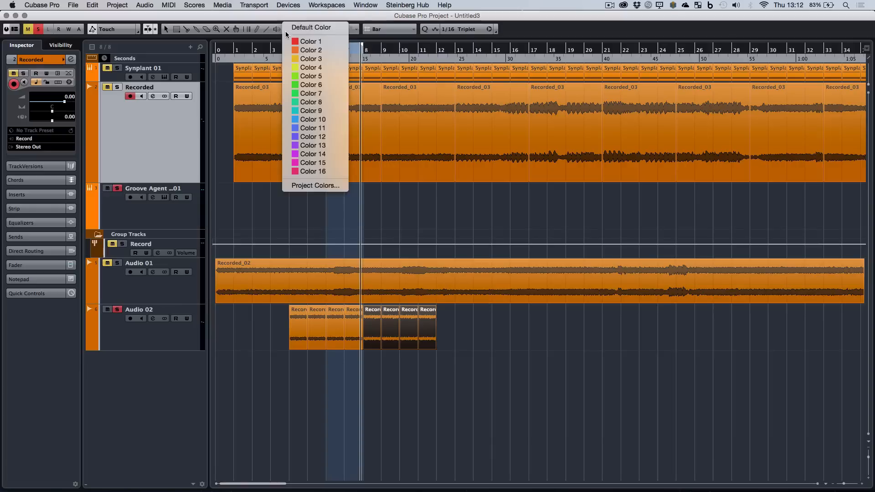
pyautogui.click(305, 42)
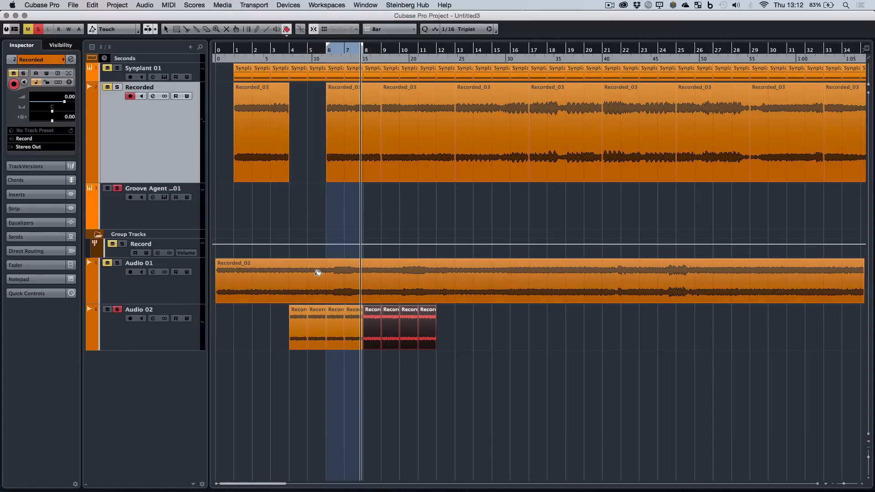
# Set the locators around the four red slices, play the loop, and deselect the slices.
pyautogui.press('p')
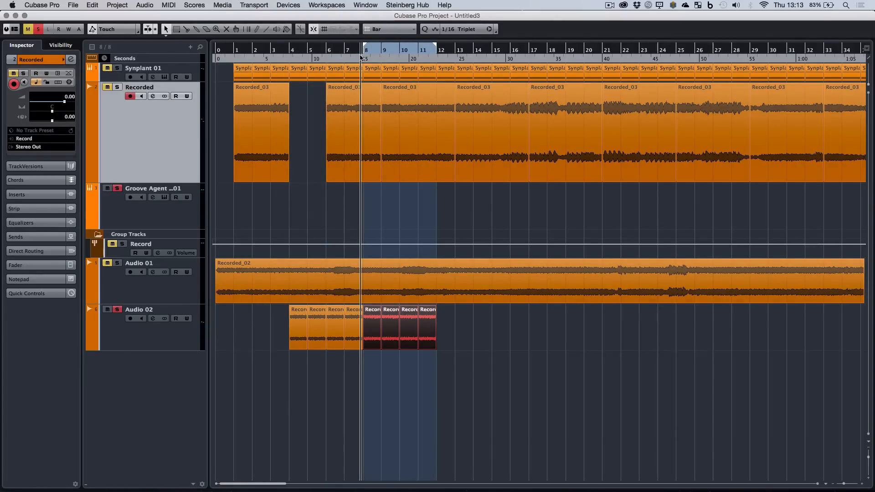
pyautogui.press('space')
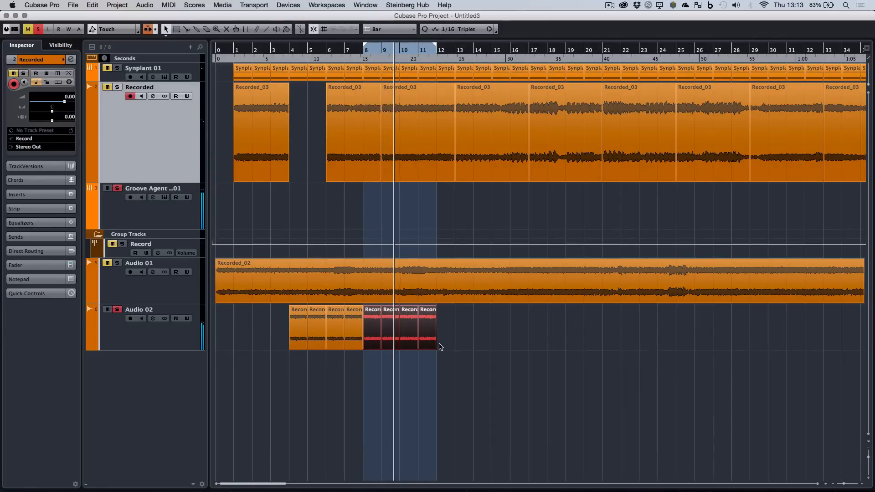
pyautogui.click(470, 340)
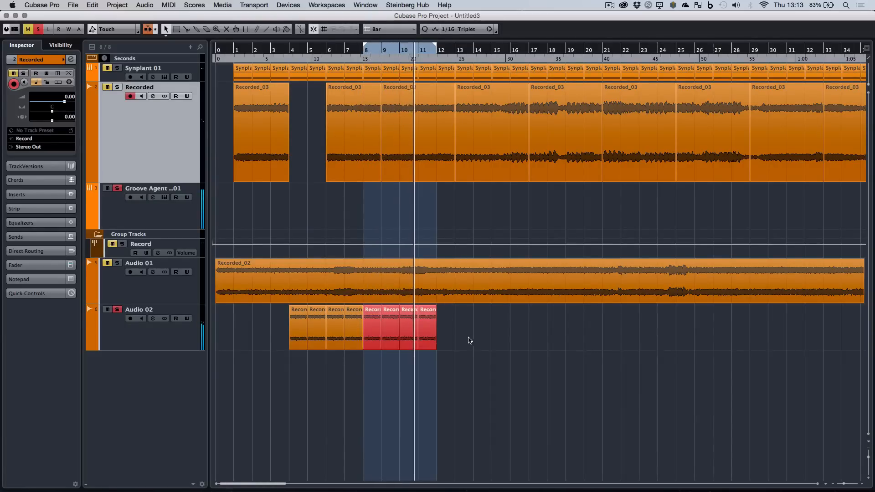
# Glue the four orange Audio 02 slices into one part and the four red slices into another.
pyautogui.moveTo(269, 321); pyautogui.dragTo(353, 340)
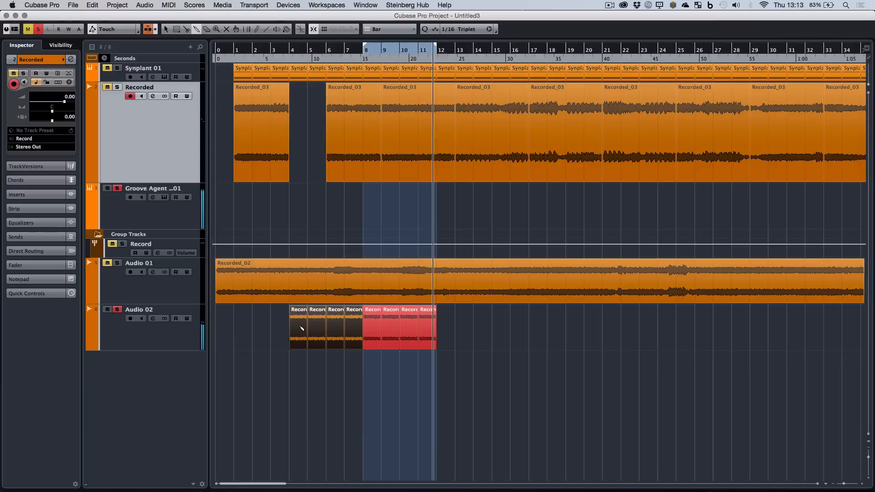
pyautogui.click(301, 328)
pyautogui.click(375, 337)
pyautogui.click(375, 338)
pyautogui.click(374, 338)
pyautogui.press('1')
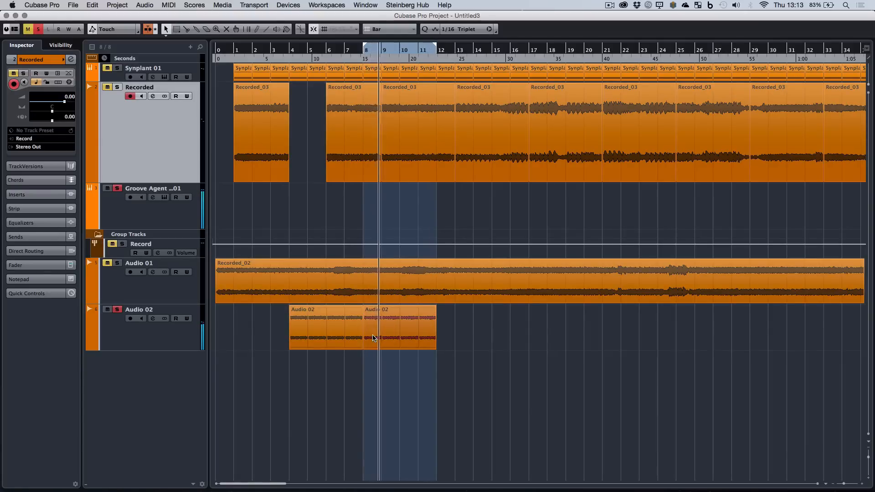
# Color the glued Audio 02 part at bar 8 with Color 1 and deselect it.
pyautogui.click(373, 337)
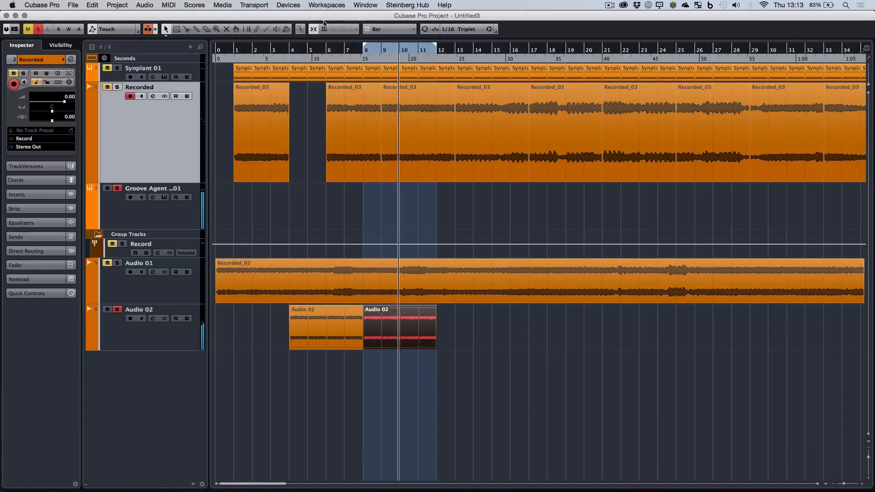
pyautogui.click(288, 32)
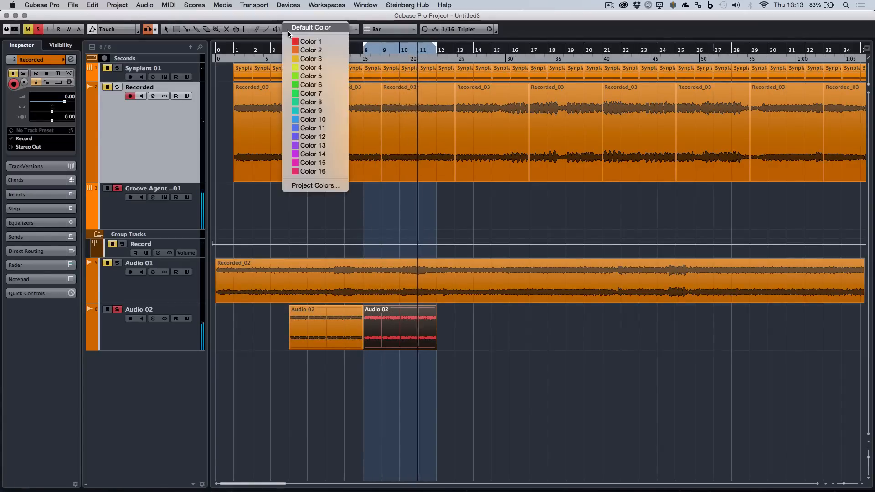
pyautogui.click(565, 332)
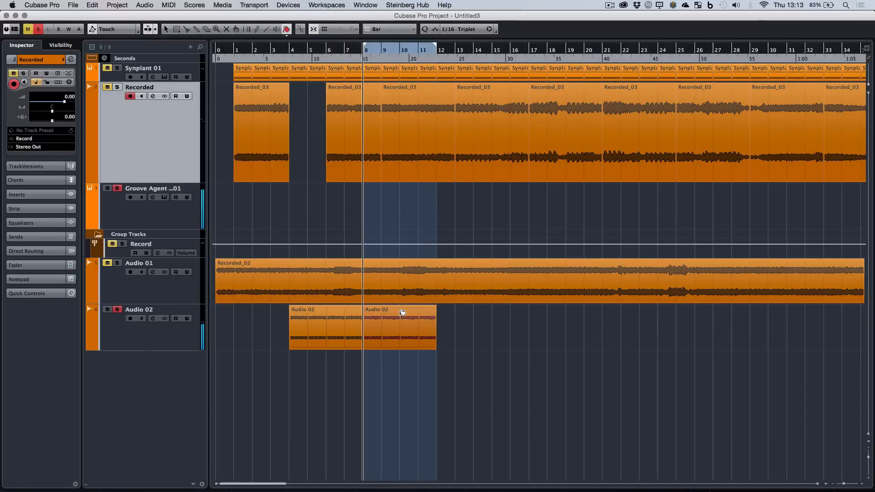
pyautogui.click(392, 331)
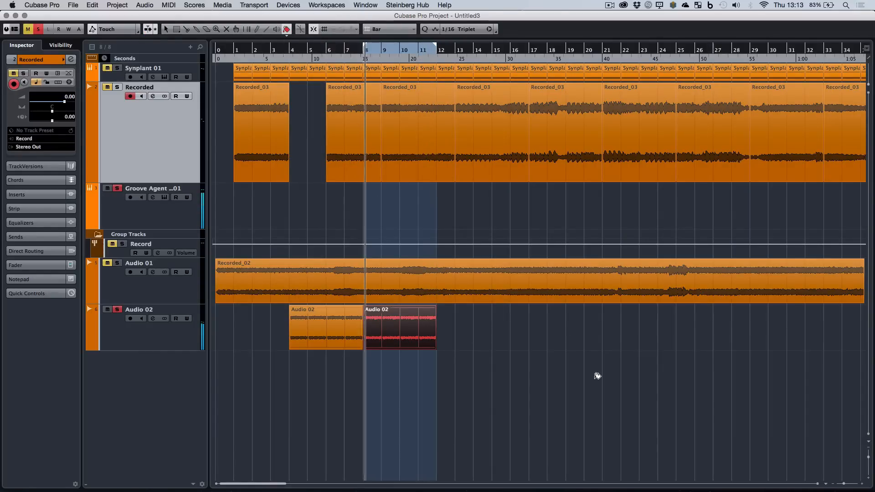
pyautogui.press('1')
pyautogui.click(596, 379)
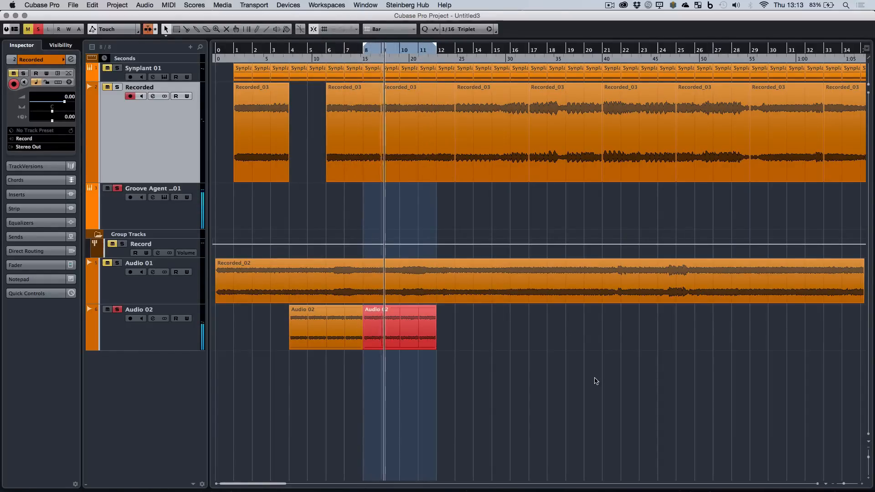
# Duplicate both glued Audio 02 parts to bar 12 and move the Recorded piece from bar 6 to bar 20 on Audio 02.
pyautogui.moveTo(441, 355); pyautogui.dragTo(304, 330)
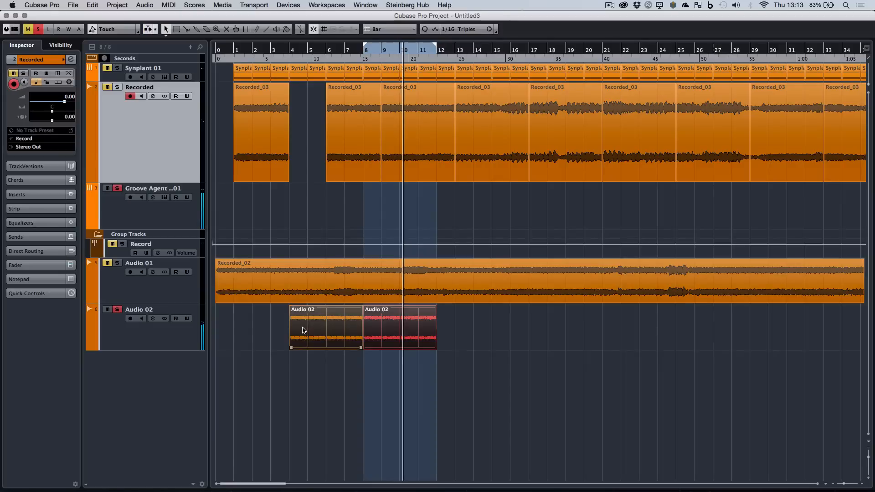
pyautogui.press('super+d')
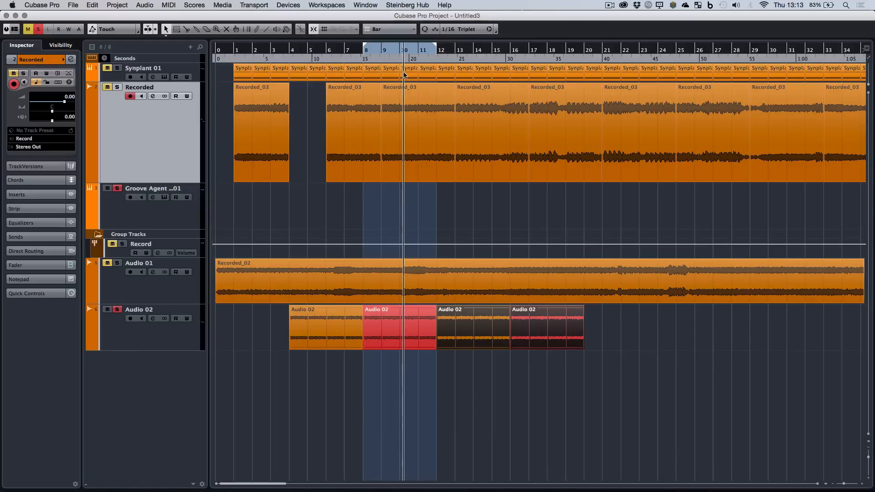
pyautogui.click(362, 109)
pyautogui.moveTo(362, 109); pyautogui.dragTo(617, 337)
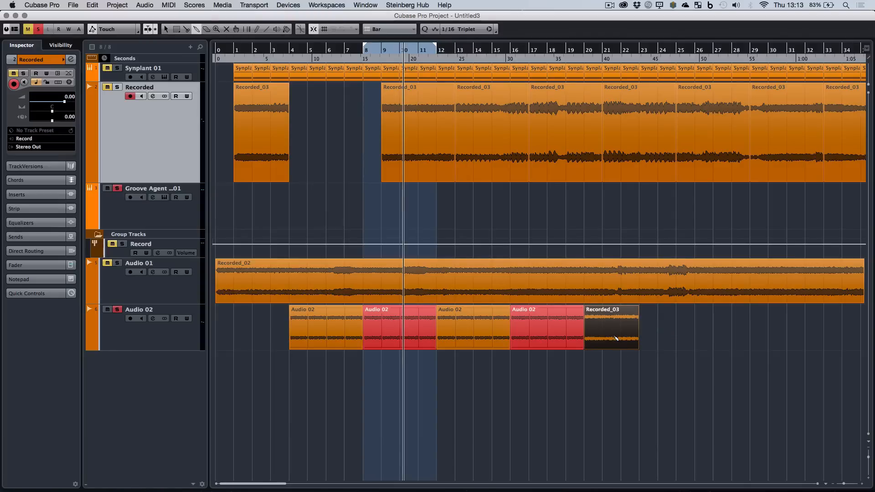
# Split the Recorded_03 piece on Audio 02 at bar 21 and move the remainder to bar 31.
pyautogui.press('3')
pyautogui.click(601, 336)
pyautogui.press('1')
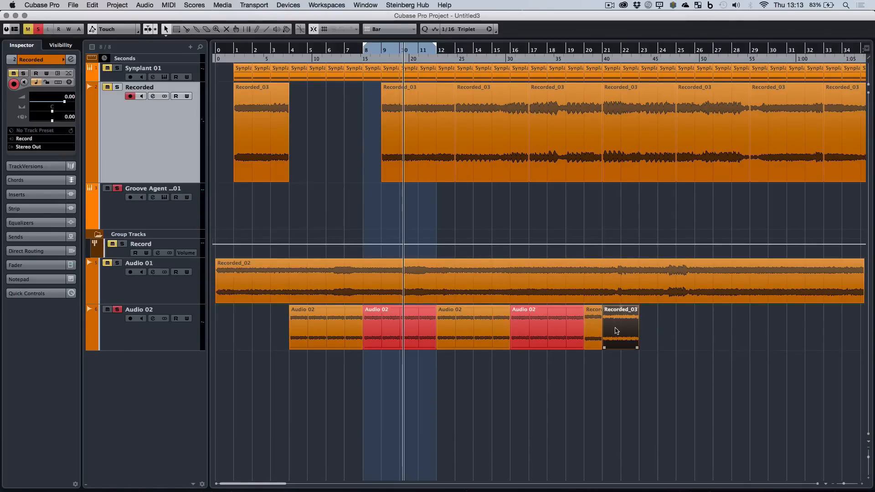
pyautogui.moveTo(791, 330); pyautogui.dragTo(791, 331)
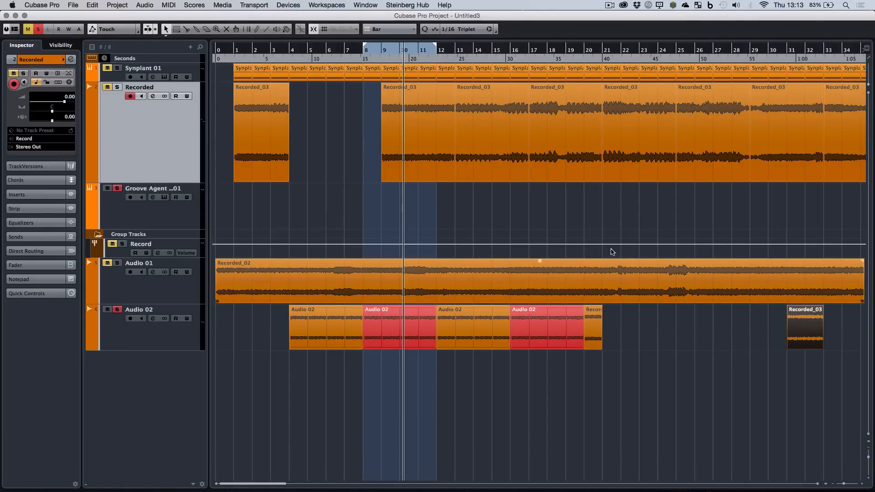
# Play the passage leading into bar 20 and duplicate the one-bar Recorded_03 slice to bar 21.
pyautogui.doubleClick(572, 57)
pyautogui.click(593, 328)
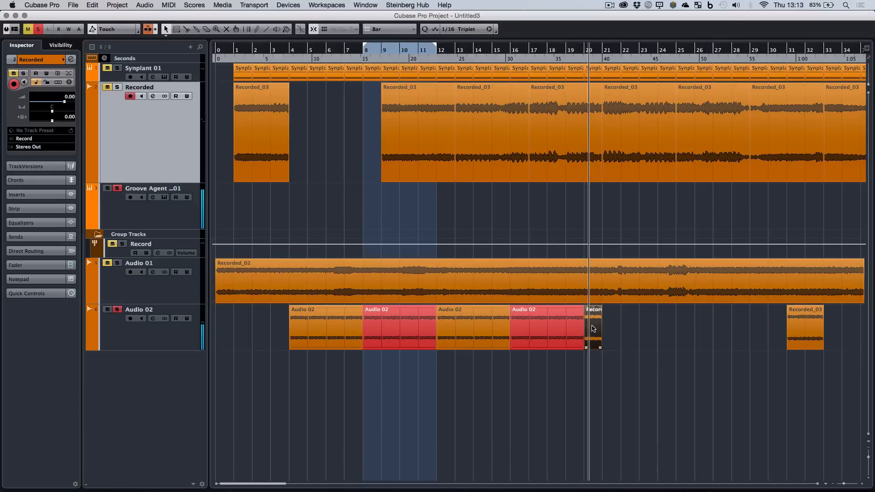
pyautogui.press('super+d')
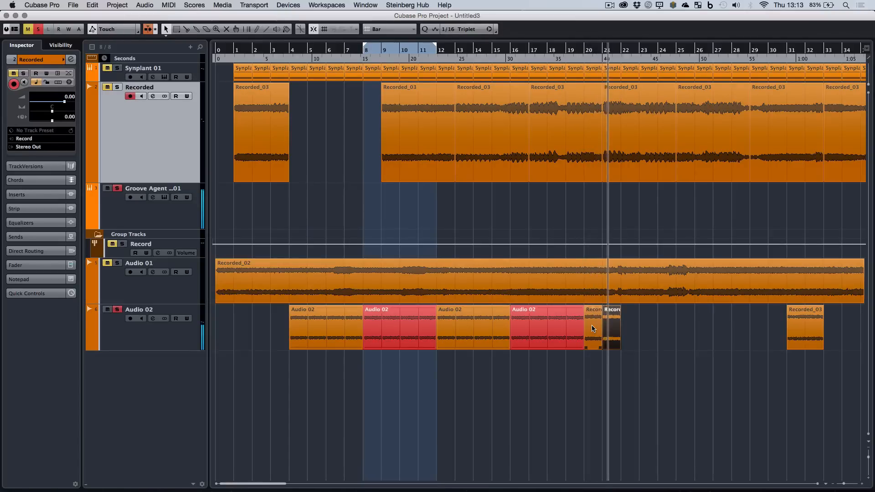
# Delete the two one-bar slices at bar 20 and put a Recorded_03 piece about 17 bars long in their place.
pyautogui.moveTo(646, 320); pyautogui.dragTo(593, 325)
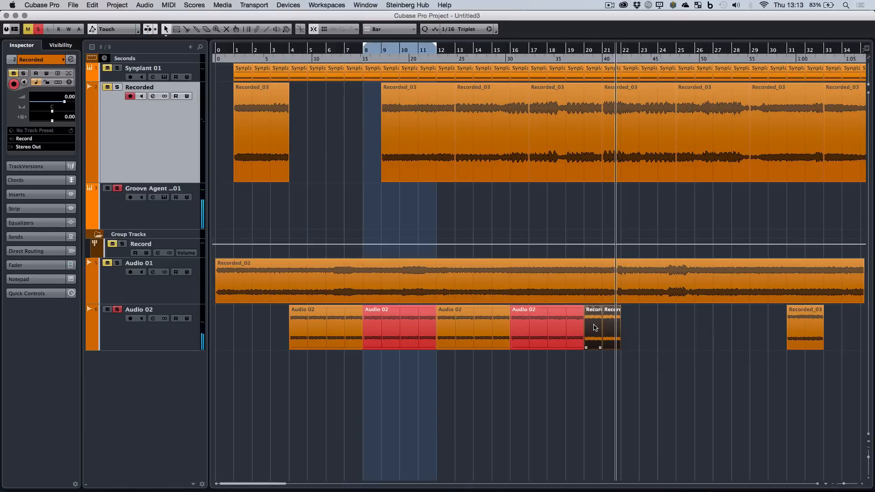
pyautogui.press('Delete')
pyautogui.moveTo(800, 322); pyautogui.dragTo(613, 350)
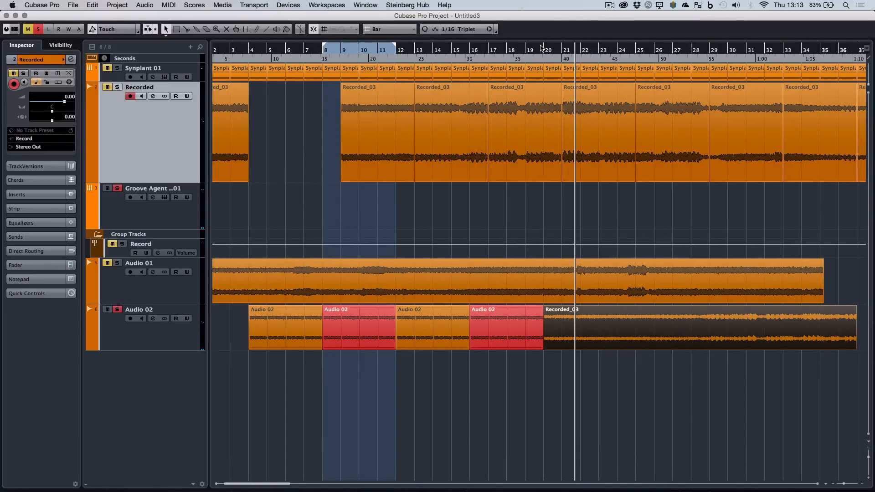
# Play from bar 20 and split the Recorded_03 piece on Audio 02 at bars 21, 22 and 24.
pyautogui.doubleClick(541, 48)
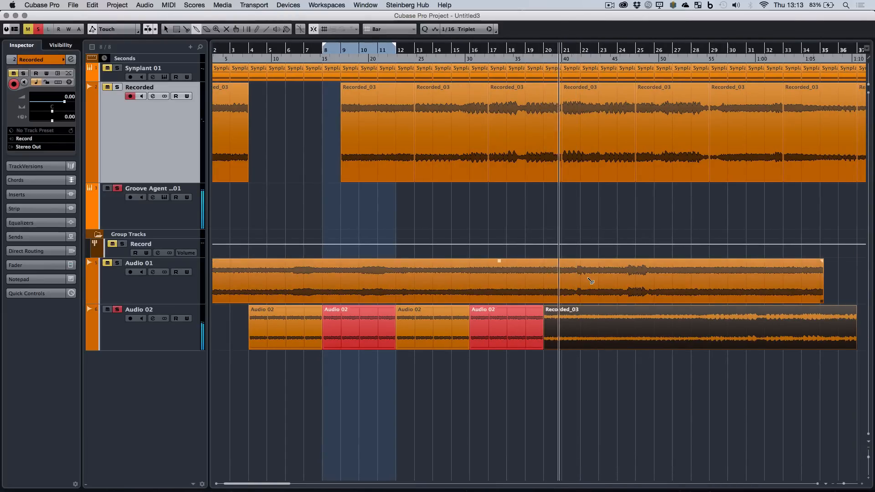
pyautogui.press('3')
pyautogui.click(561, 336)
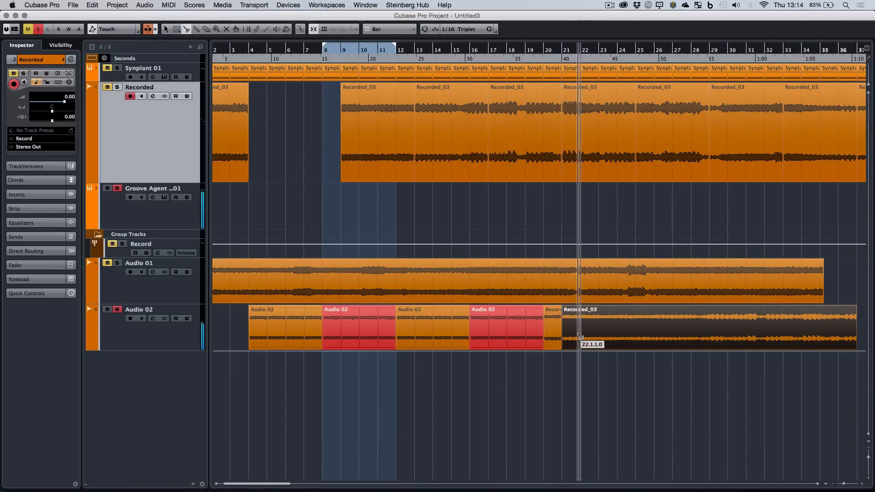
pyautogui.click(580, 337)
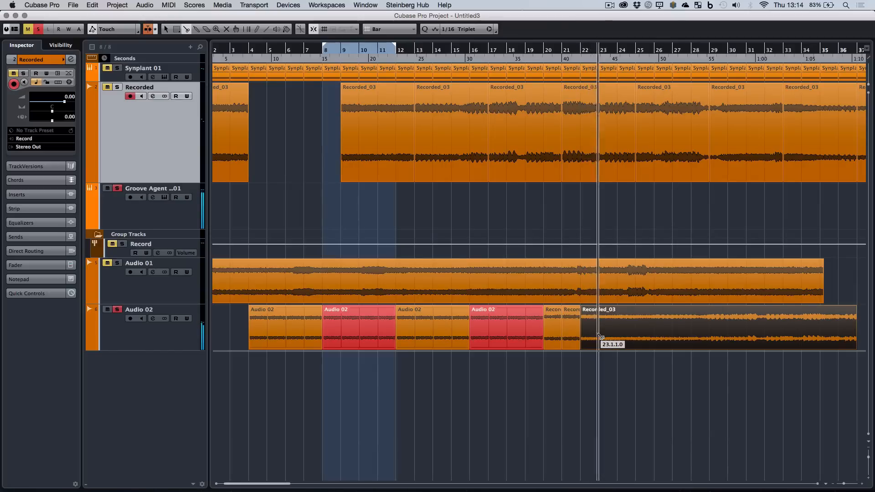
pyautogui.click(617, 337)
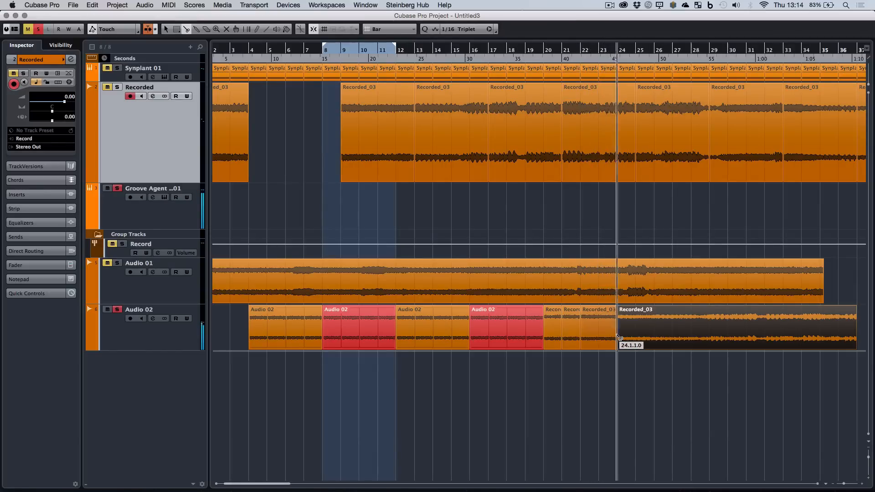
# Move the long Recorded_03 remainder on Audio 02 from bar 24 to bar 31.
pyautogui.press('1')
pyautogui.moveTo(735, 326); pyautogui.dragTo(772, 326)
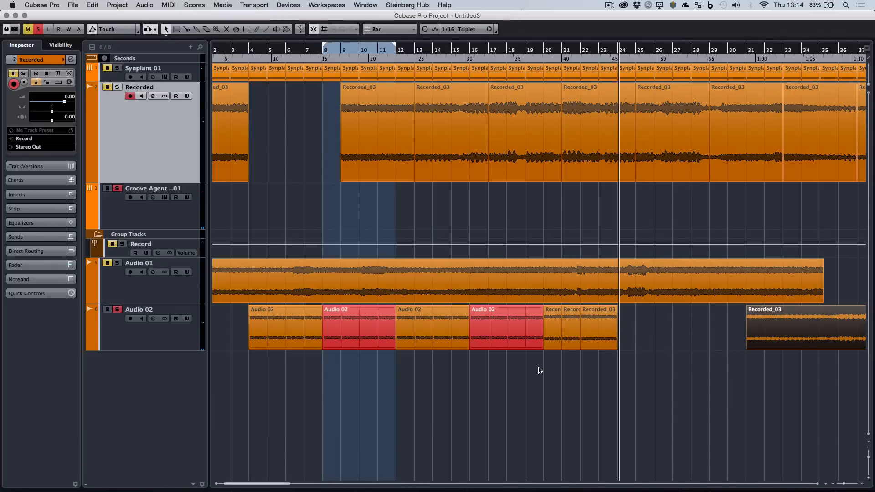
pyautogui.press('g')
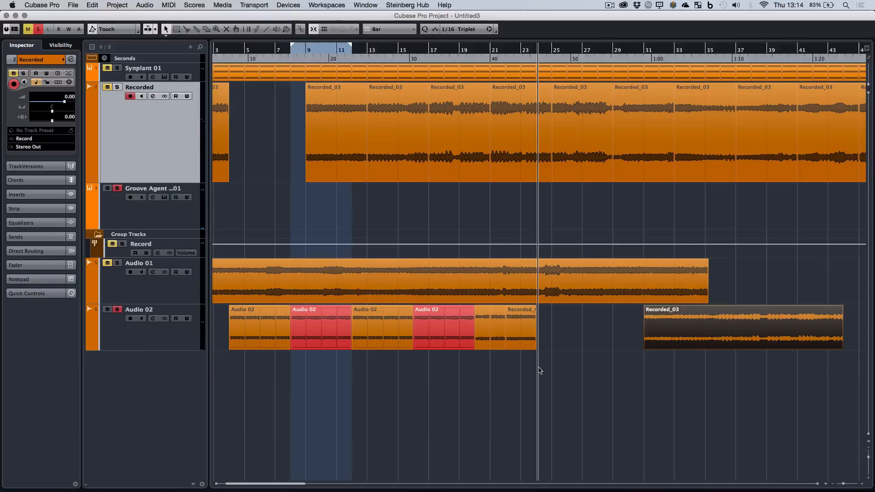
# Play the new slices and split the two-bar Recorded_03 slice at bar 22 in half at bar 23.
pyautogui.click(518, 329)
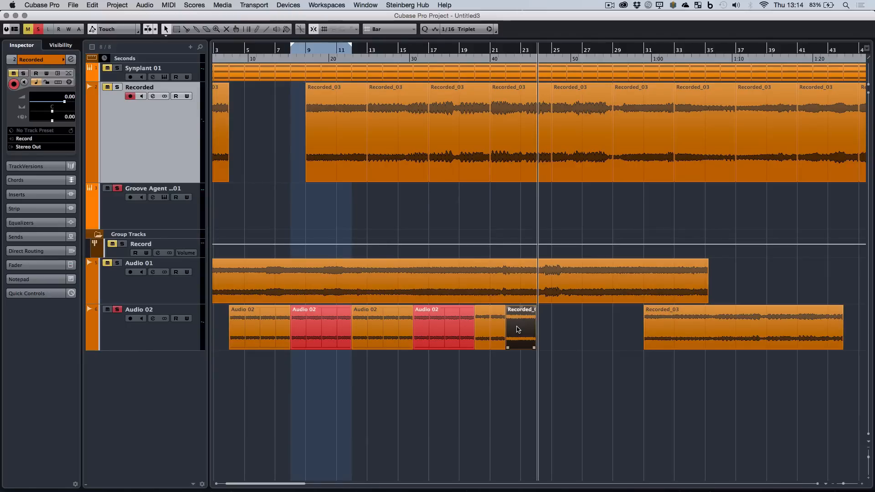
pyautogui.doubleClick(468, 59)
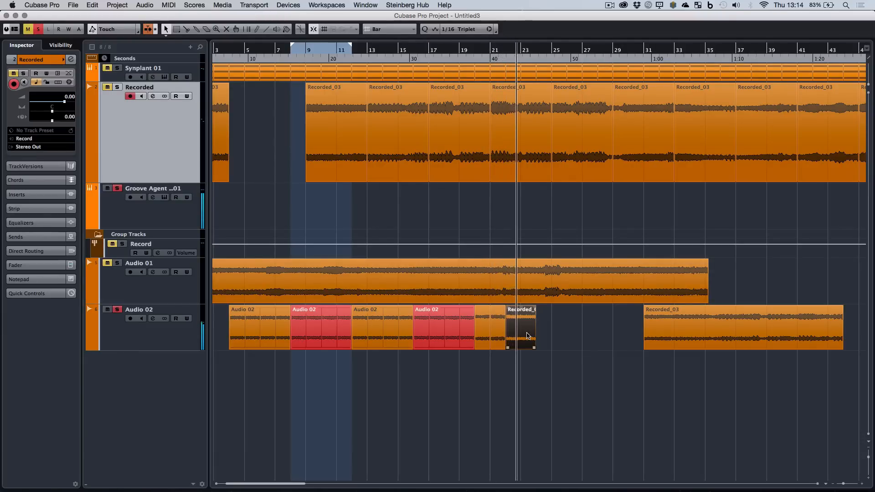
pyautogui.moveTo(534, 347); pyautogui.dragTo(510, 329)
pyautogui.press('4')
pyautogui.press('3')
pyautogui.click(525, 329)
pyautogui.press('1')
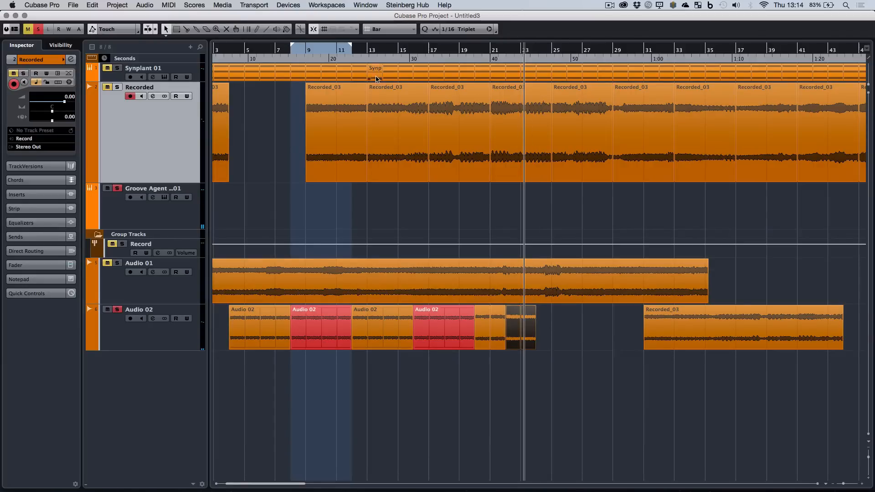
# Color the two one-bar slices at bars 22 and 23 green and deselect them.
pyautogui.click(286, 29)
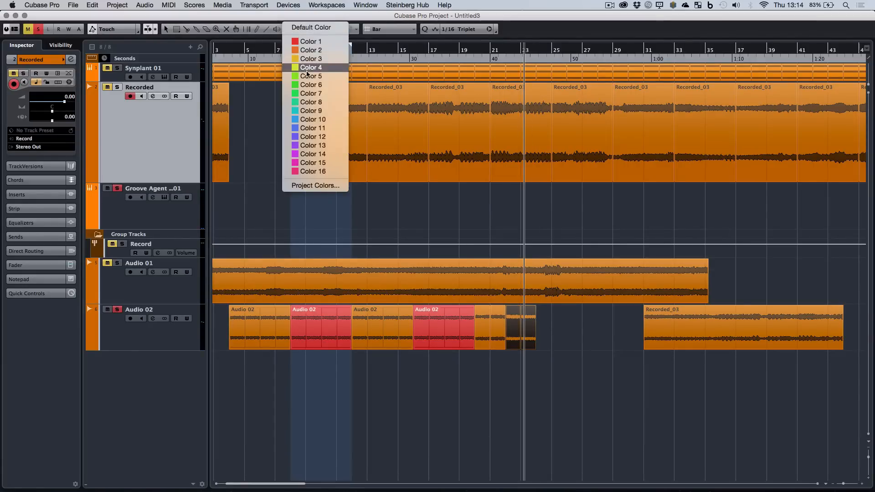
pyautogui.click(307, 86)
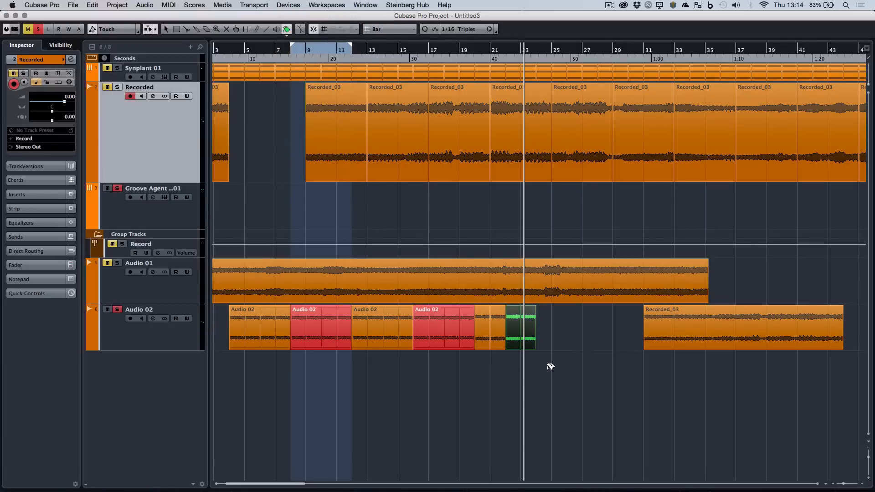
pyautogui.click(549, 371)
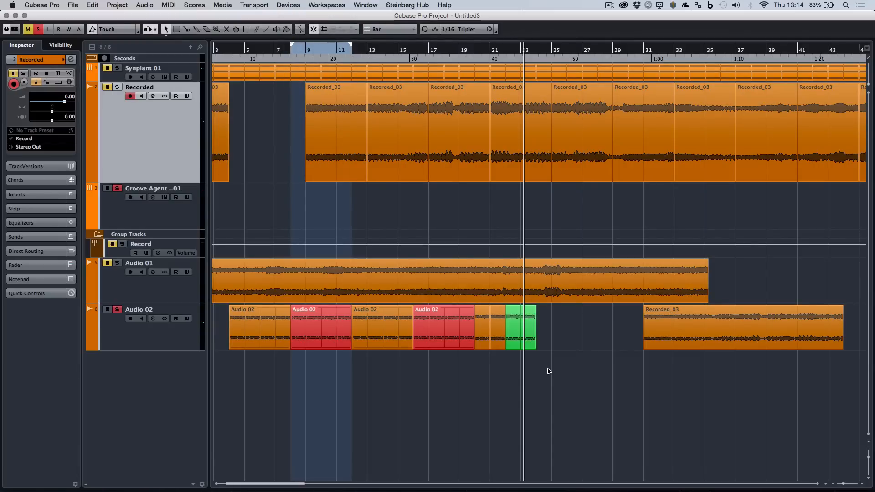
# Check the two green slices individually and play them from bar 22.
pyautogui.click(510, 323)
pyautogui.click(531, 331)
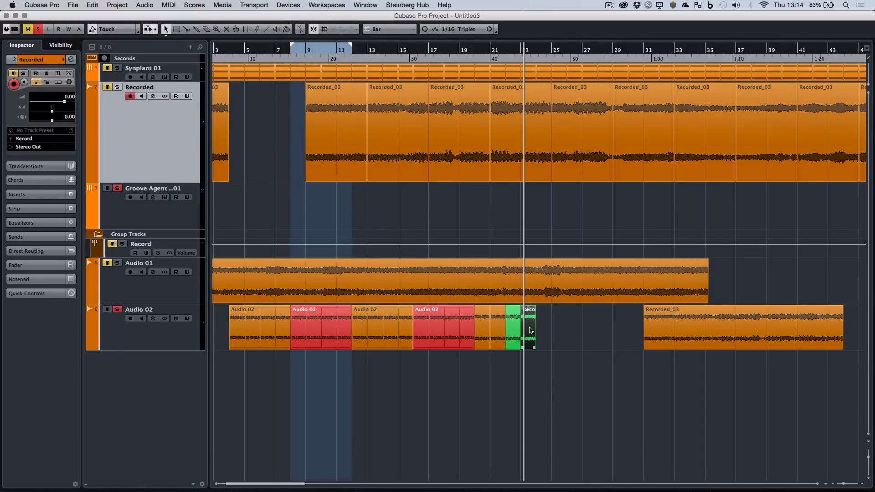
pyautogui.click(546, 317)
pyautogui.moveTo(513, 331); pyautogui.dragTo(514, 331)
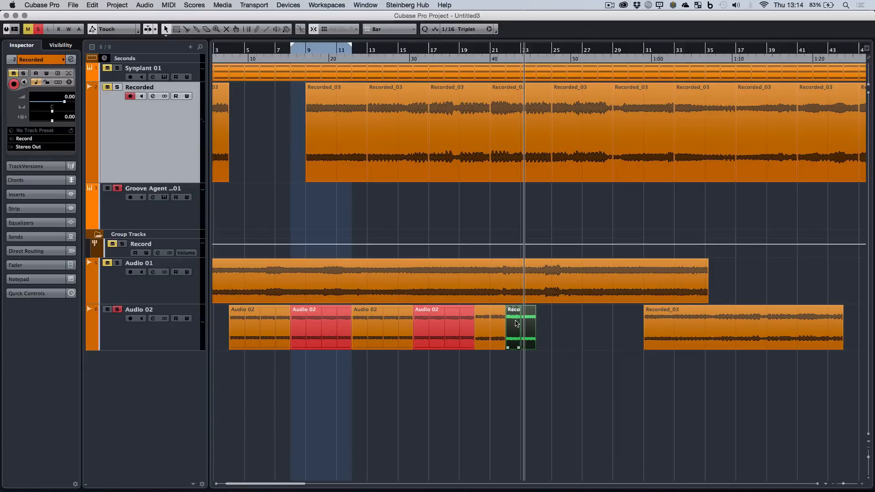
pyautogui.click(516, 323)
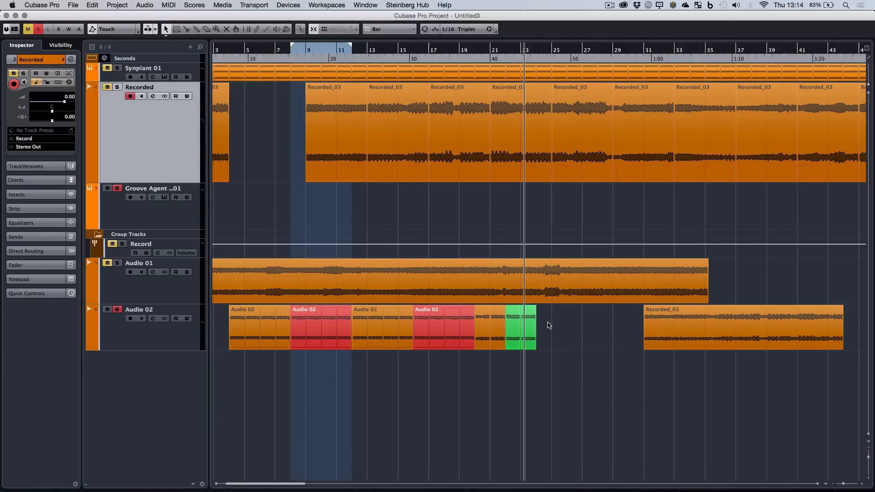
pyautogui.click(505, 59)
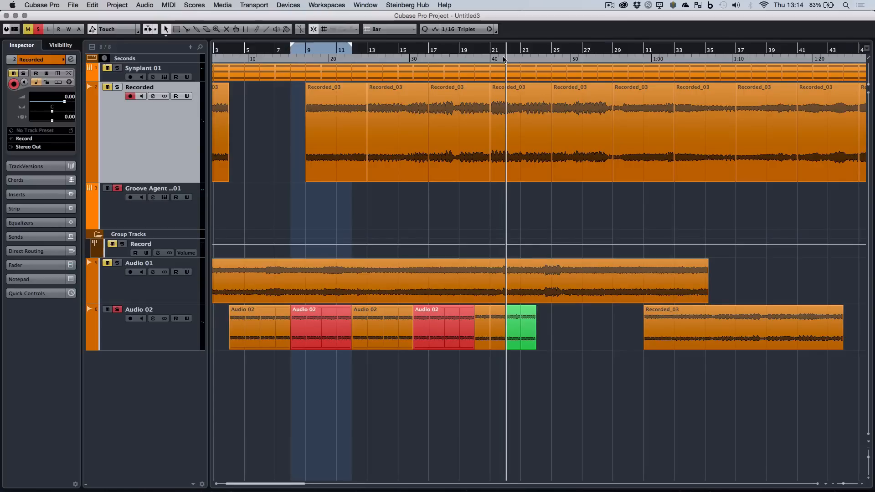
pyautogui.press('space')
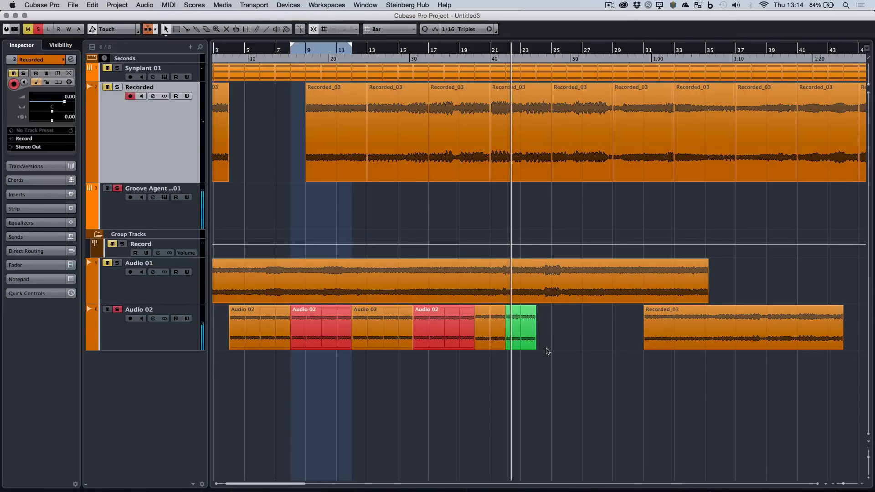
# Move the second green slice to bar 25 and duplicate the first green slice to bars 23 and 24.
pyautogui.click(532, 337)
pyautogui.moveTo(565, 334); pyautogui.dragTo(563, 331)
pyautogui.click(518, 318)
pyautogui.press('super+d')
pyautogui.press('super+d')
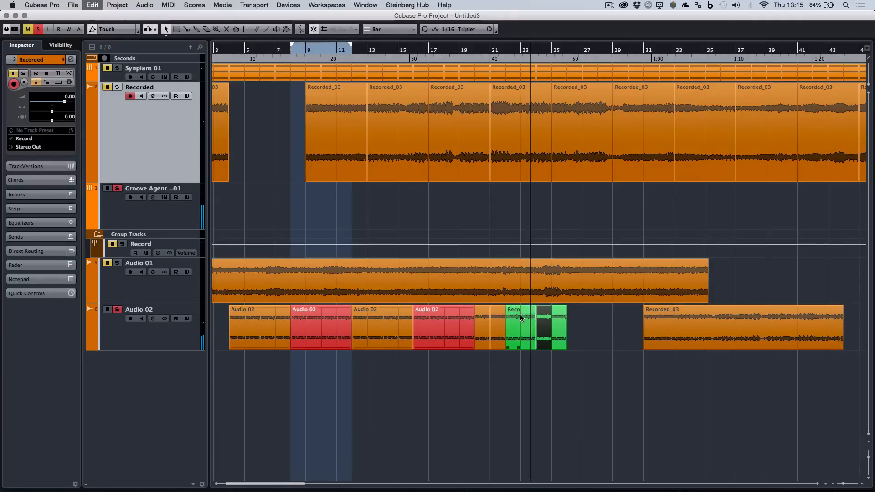
# Set the locators around the four green slices and play the loop from bar 22.
pyautogui.moveTo(574, 371); pyautogui.dragTo(512, 329)
pyautogui.press('p')
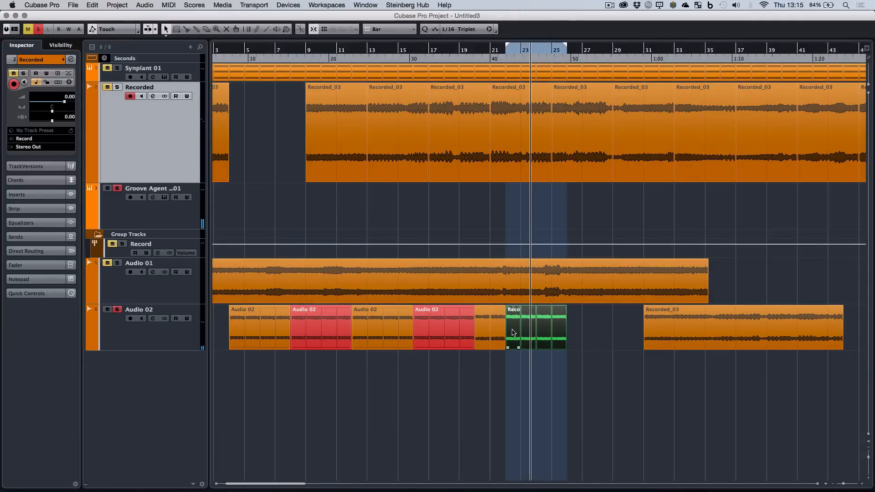
pyautogui.click(503, 54)
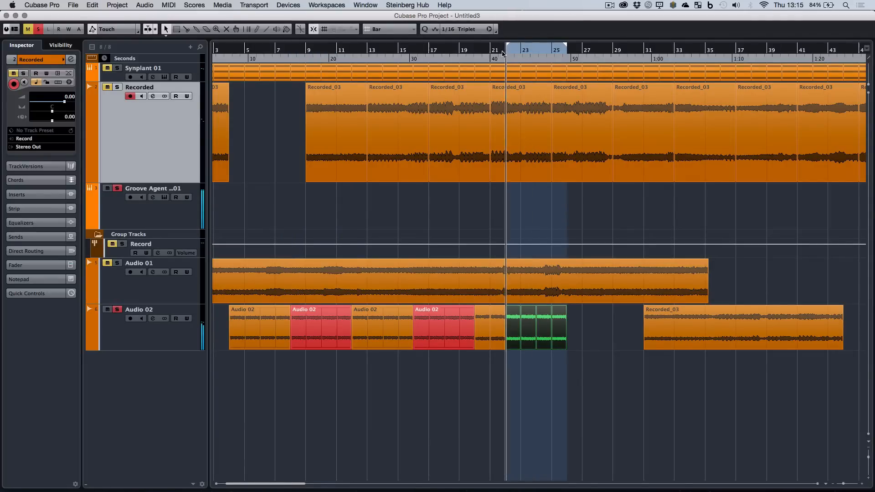
pyautogui.press('XF86AudioRaiseVolume')
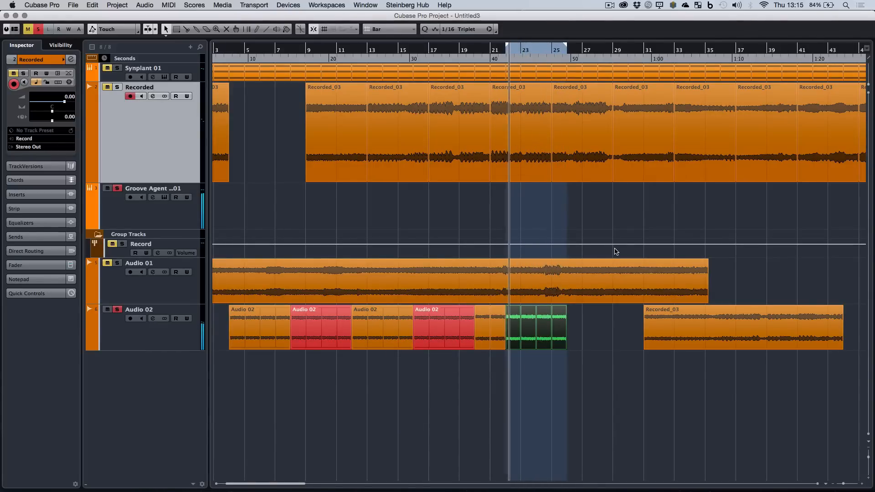
# Move the Recorded_03 remainder from bar 31 to bar 26 and shift the loop range to bars 26–30.
pyautogui.press('g')
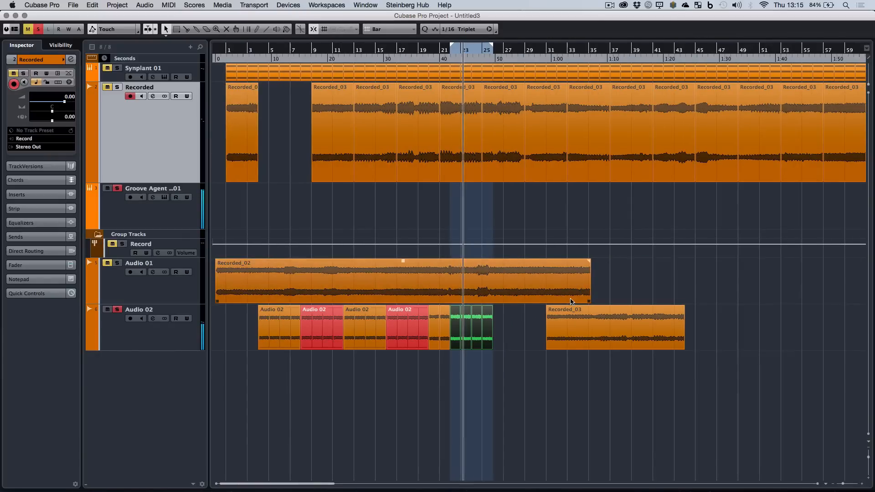
pyautogui.moveTo(585, 318); pyautogui.dragTo(533, 324)
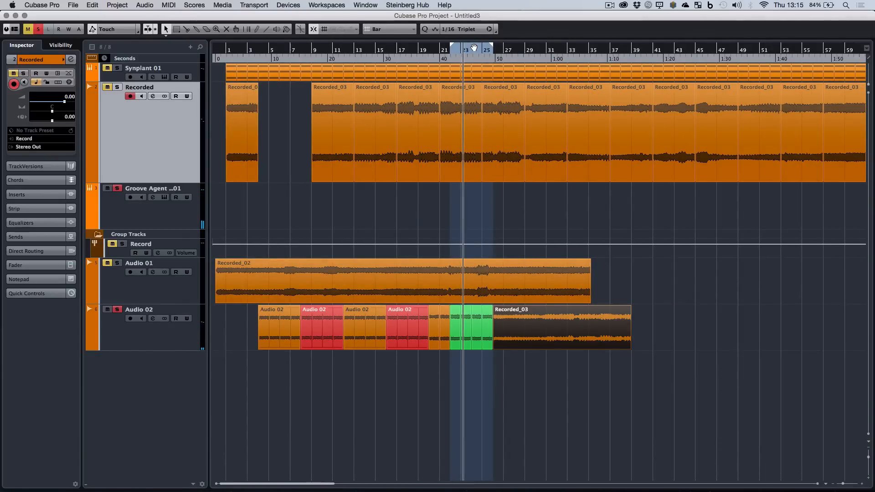
pyautogui.moveTo(474, 47); pyautogui.dragTo(517, 48)
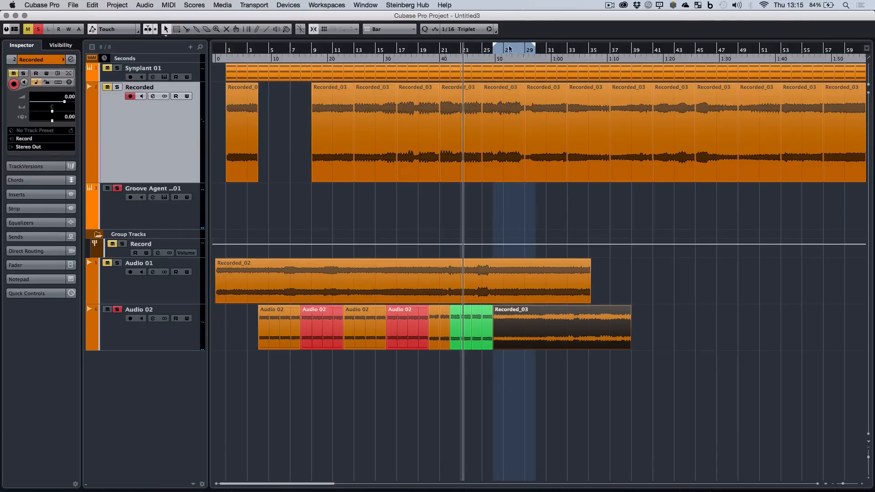
# Play the loop from bar 26 and look over the Recorded_03 piece for possible split points.
pyautogui.click(493, 56)
pyautogui.press('space')
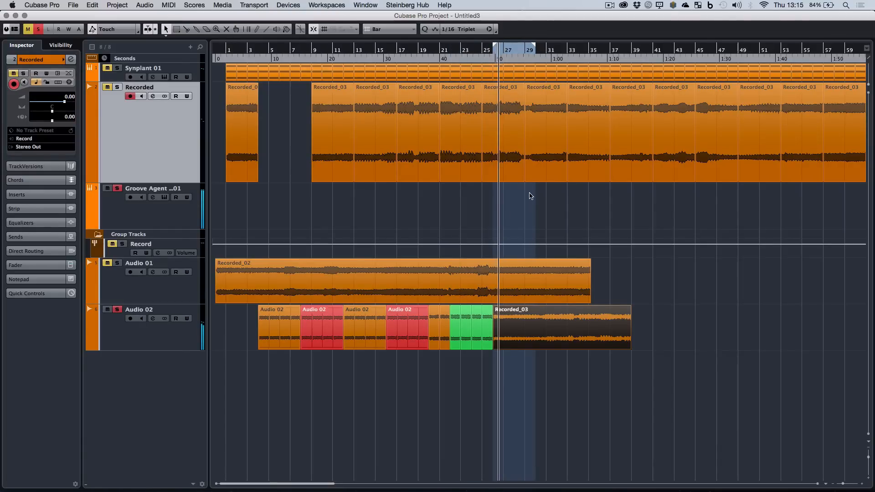
pyautogui.press('h')
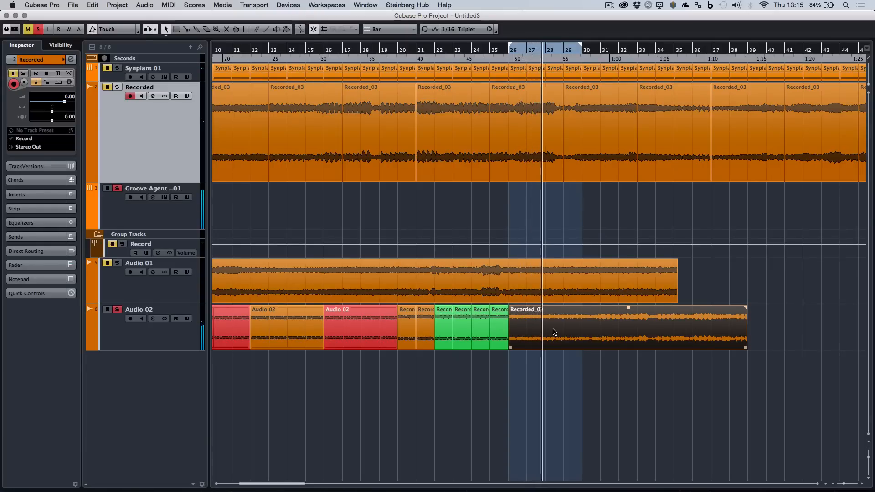
pyautogui.press('3')
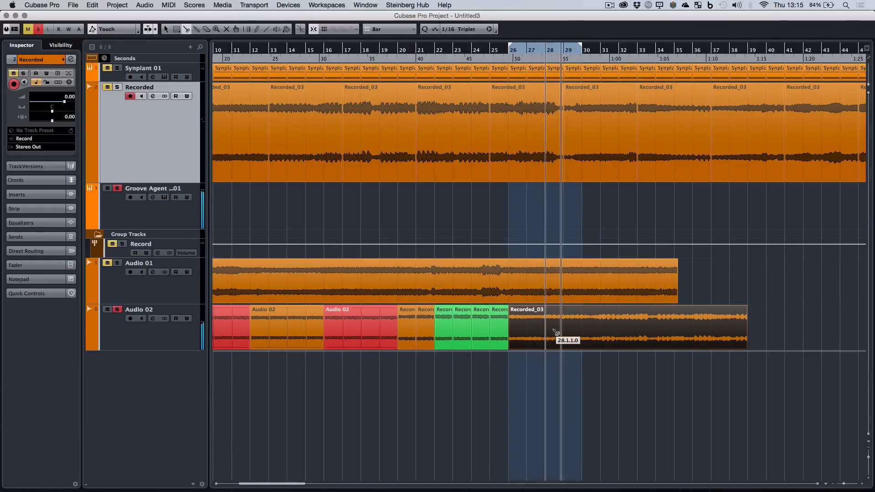
pyautogui.press('1')
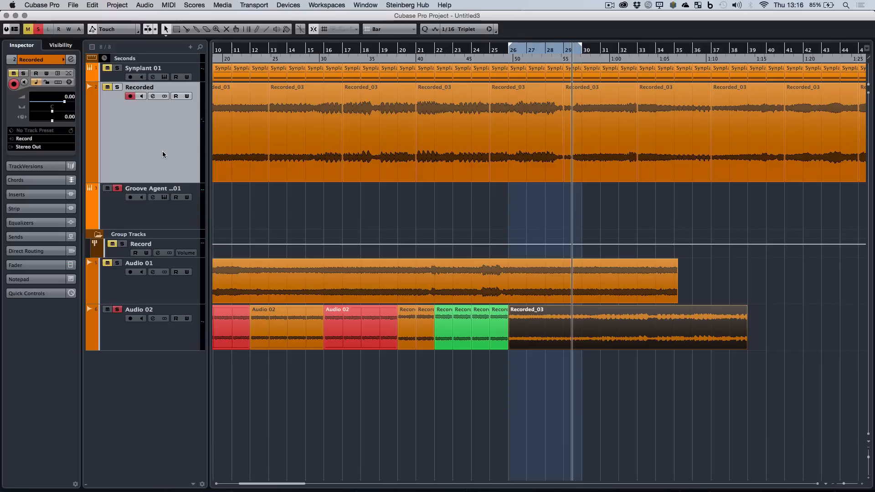
pyautogui.click(172, 288)
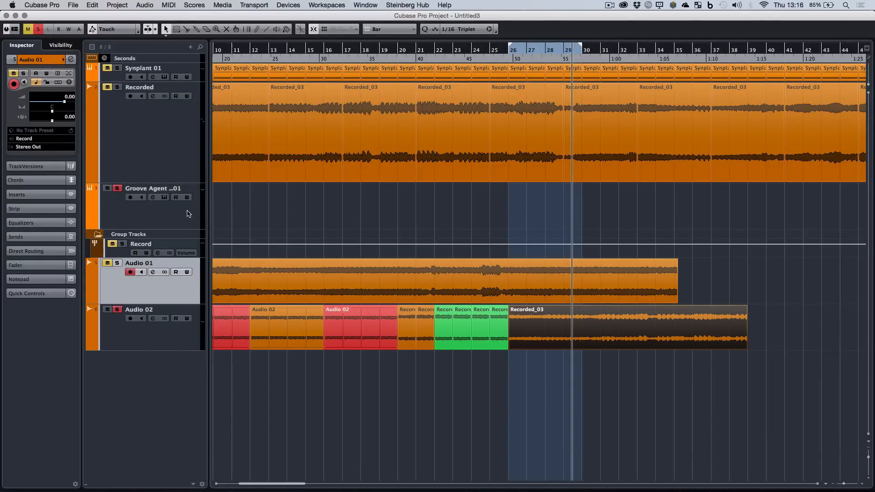
pyautogui.click(176, 154)
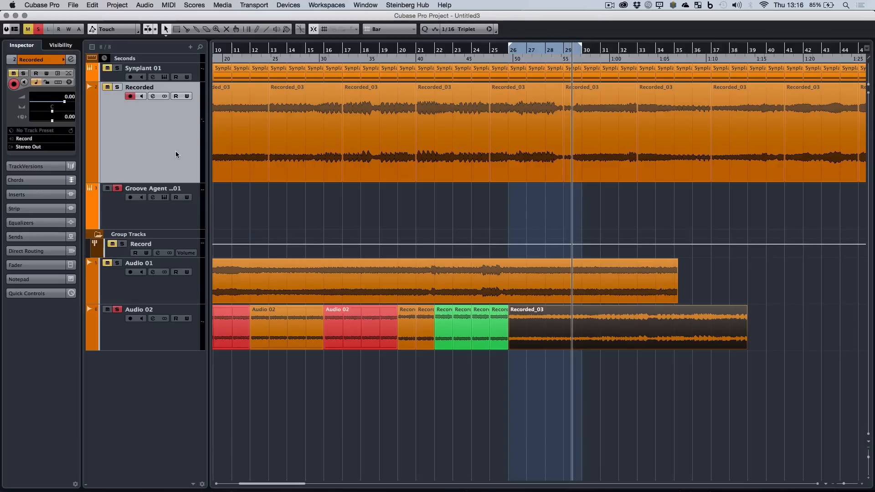